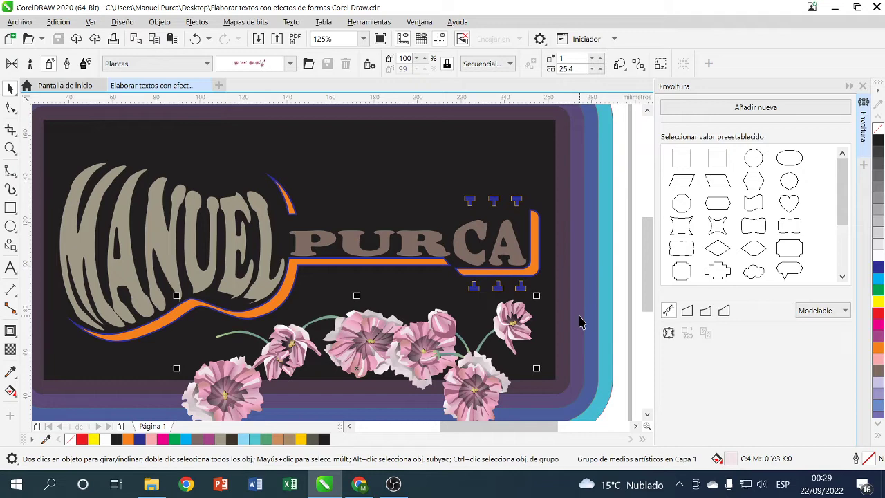
- Open the new-document dialog with its A4, 297 × 210 mm, CMYK 300 ppp defaults
left_click(219, 86)
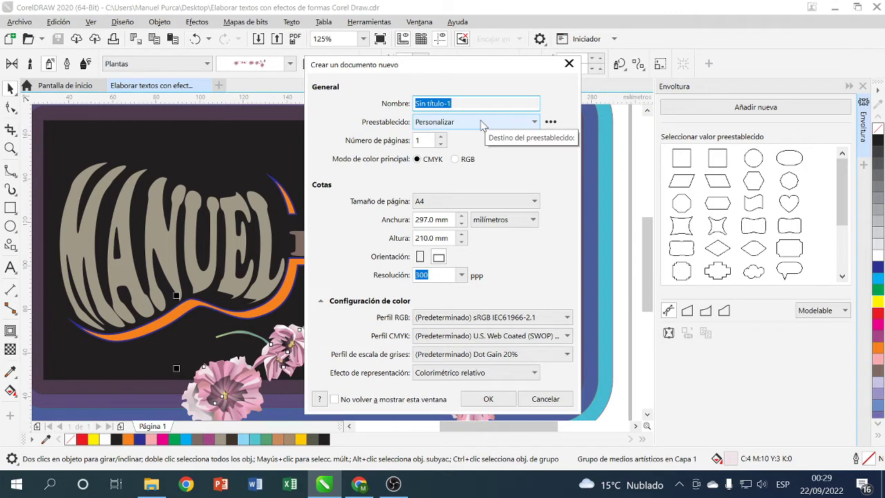
- Create a landscape 297 × 210 mm document named 'Textos con formas'
type("Textos con formas")
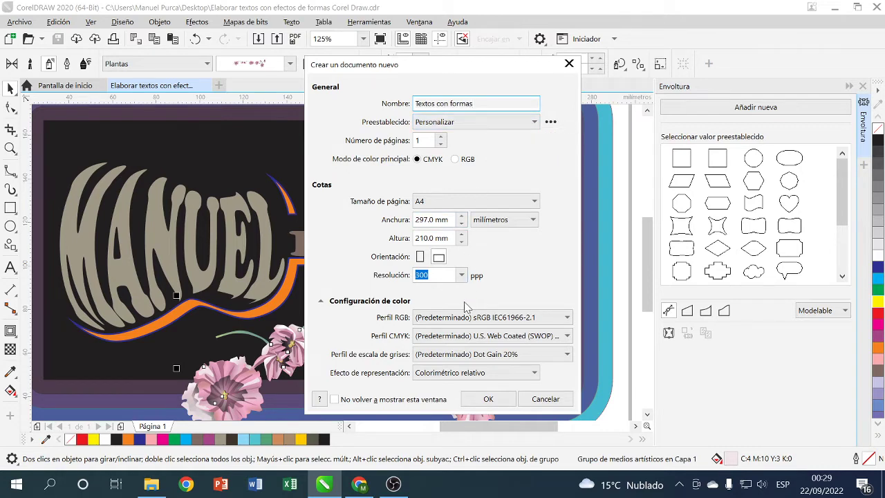
left_click(419, 257)
left_click(438, 257)
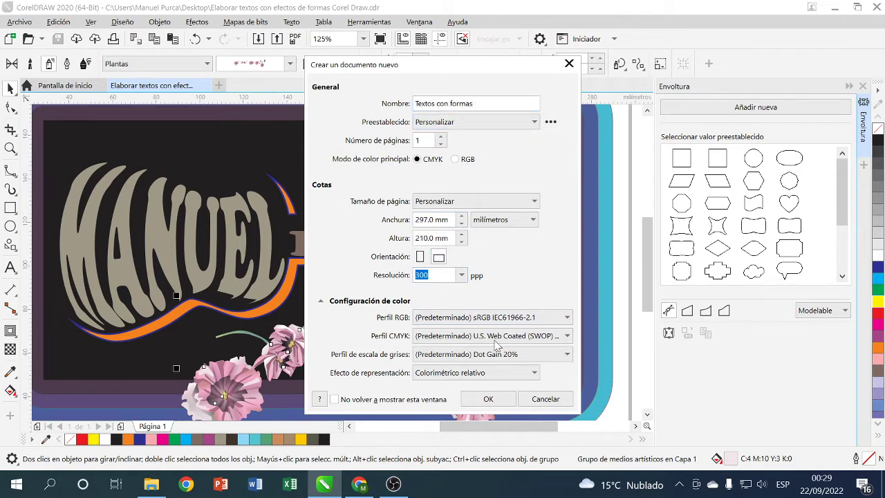
left_click(488, 399)
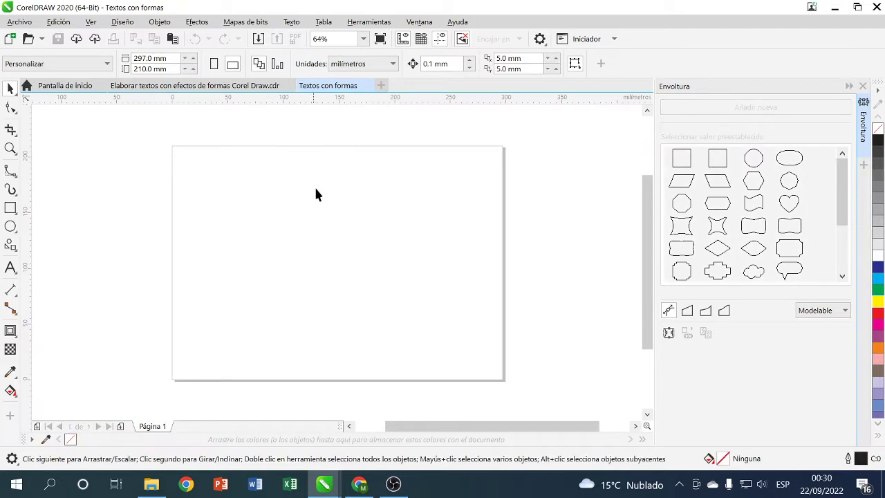
- Copy the red guitar photo from the web image search and return to the document
left_click(359, 484)
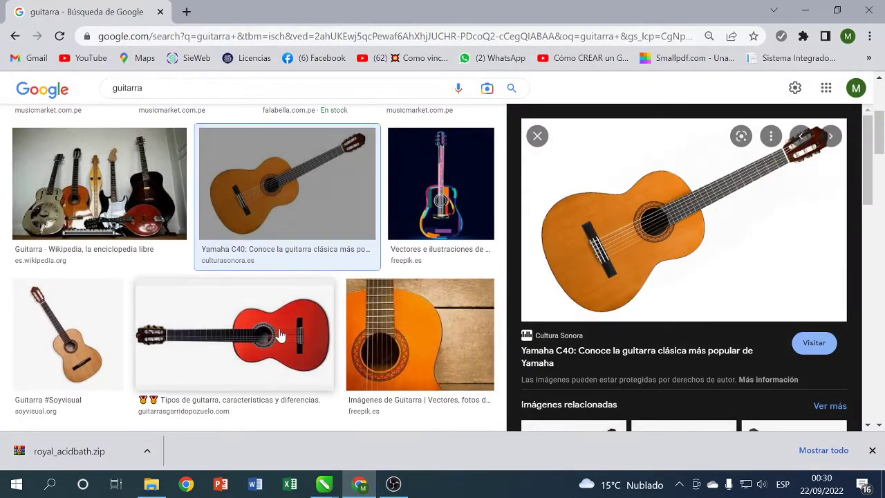
left_click(282, 346)
right_click(696, 199)
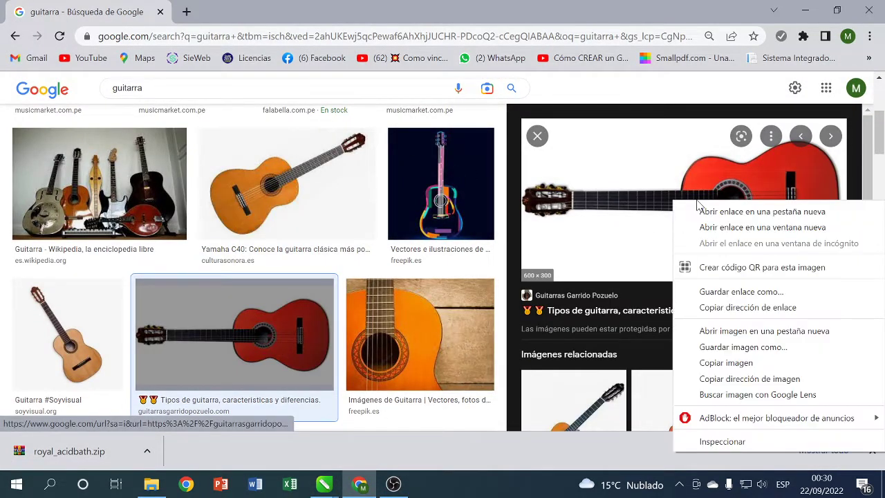
left_click(734, 365)
mouse_move(324, 484)
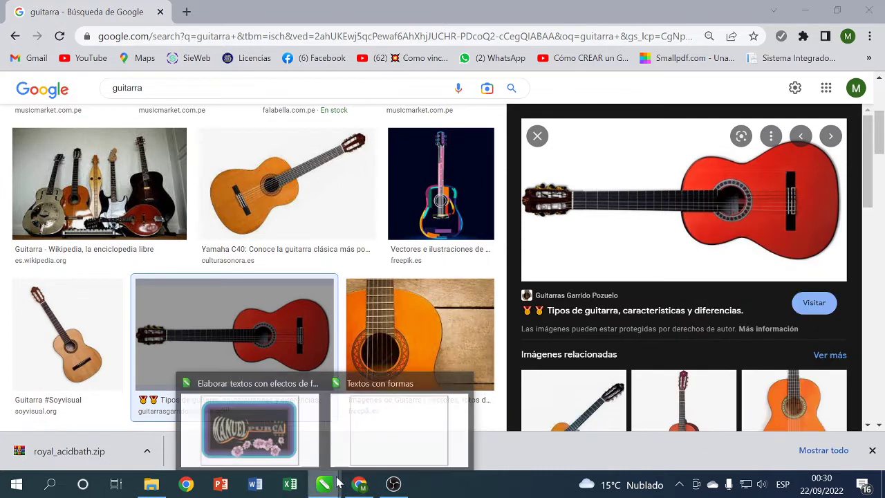
left_click(380, 425)
- Paste the red guitar photo onto the page, hide the Envoltura docker, and mirror it horizontally
right_click(361, 286)
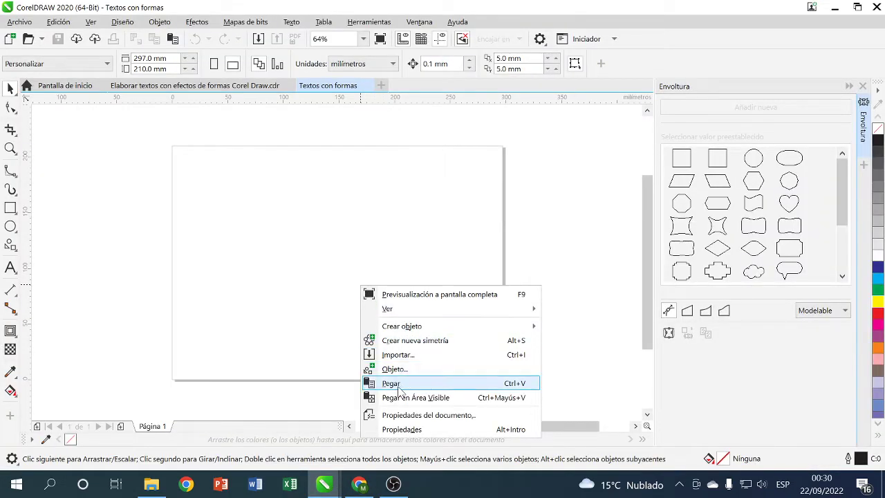
left_click(384, 383)
left_click(862, 86)
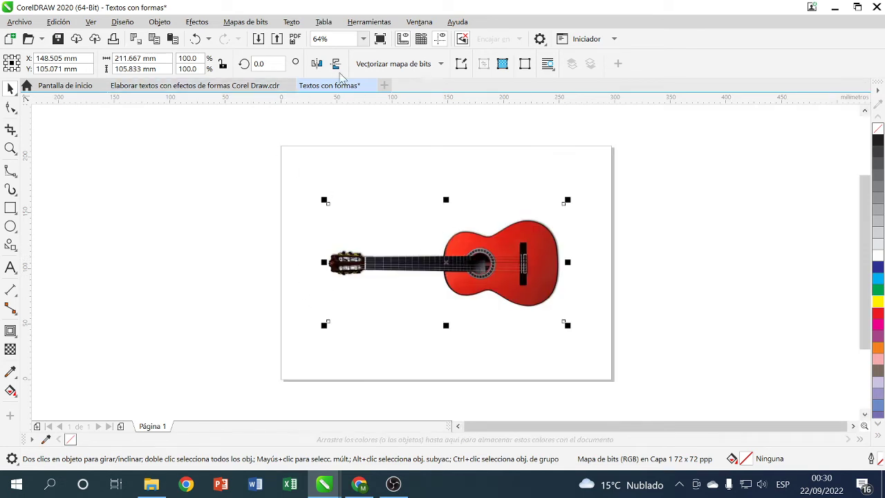
left_click(317, 64)
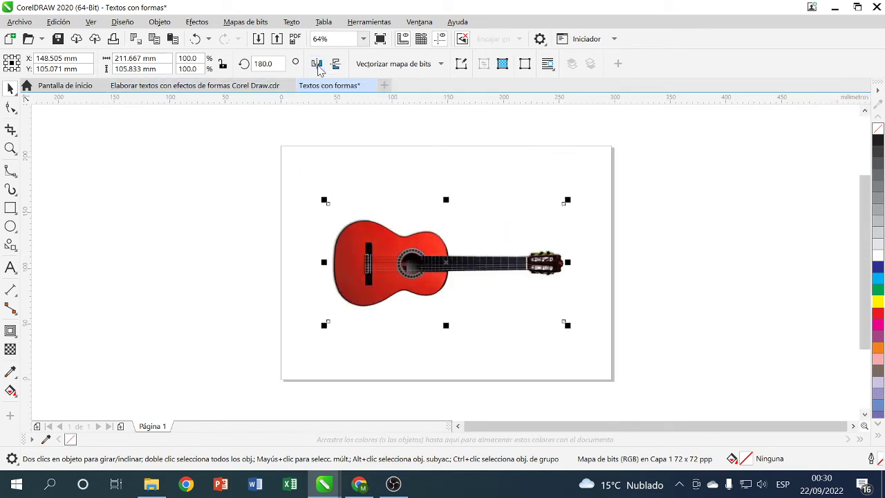
- Lock the guitar photo in place so it cannot move, then deselect it
right_click(403, 243)
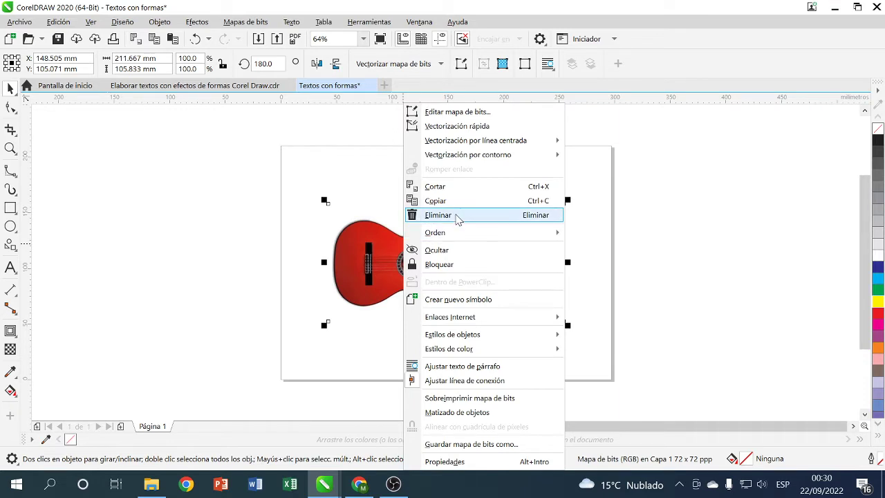
left_click(457, 265)
left_click(636, 252)
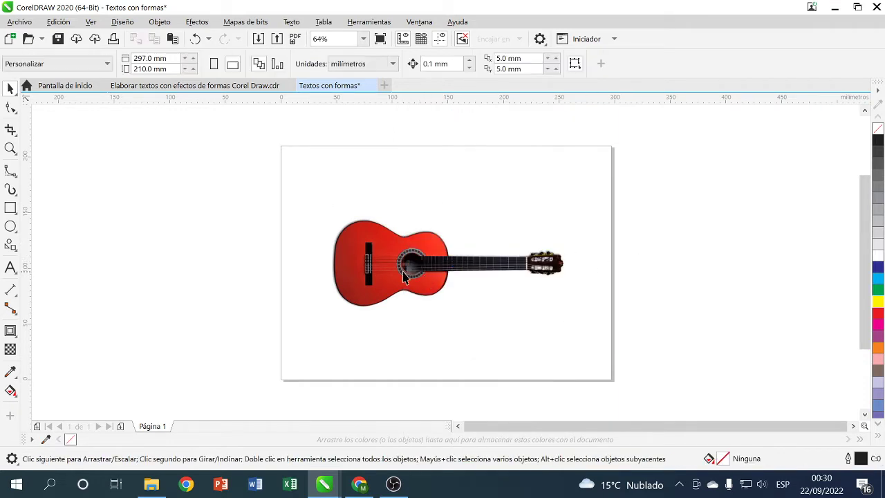
scroll(406, 278, "up", 6)
scroll(406, 278, "down", 3)
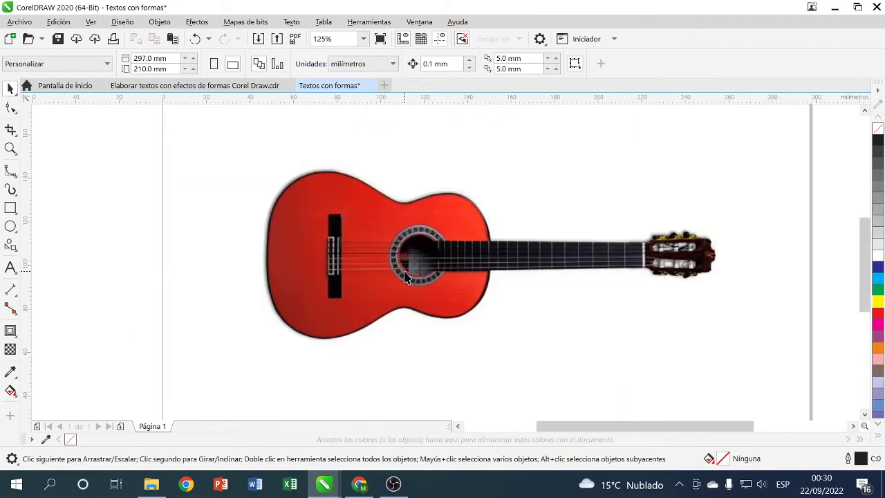
- With the B-Spline tool, trace the guitar body's upper edge, waist and right side
left_click(14, 192)
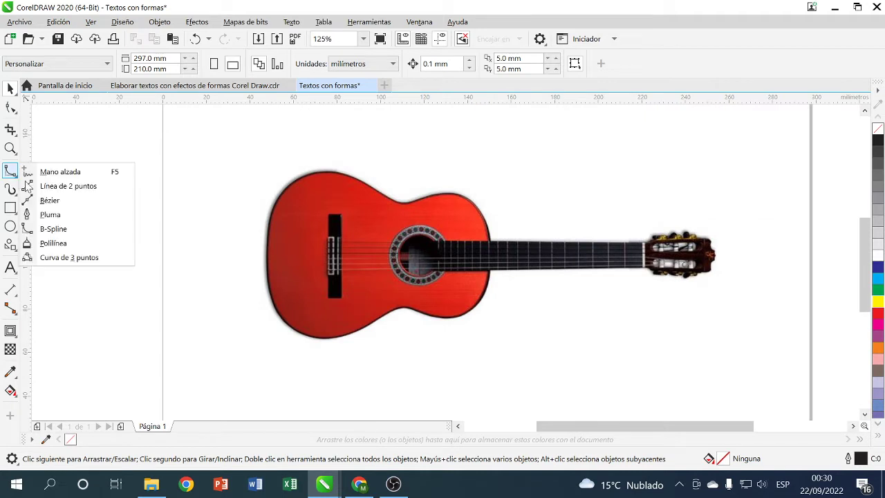
left_click(66, 227)
left_click(292, 183)
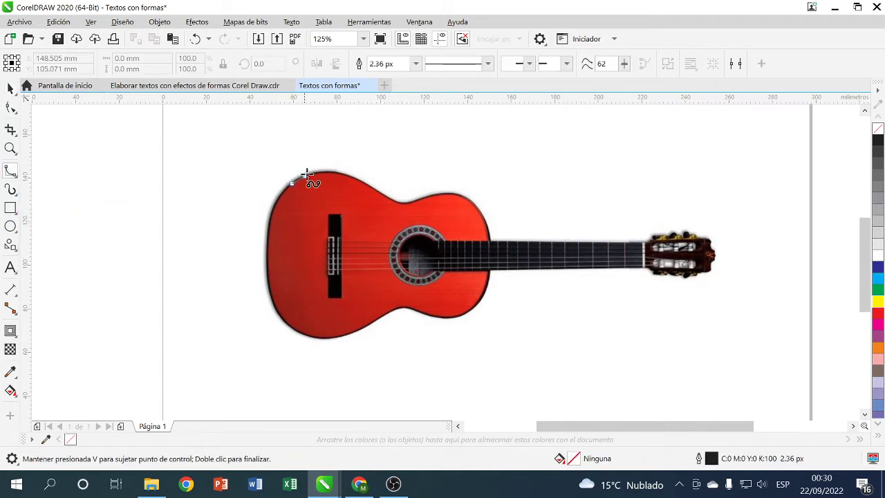
left_click(321, 170)
left_click(344, 173)
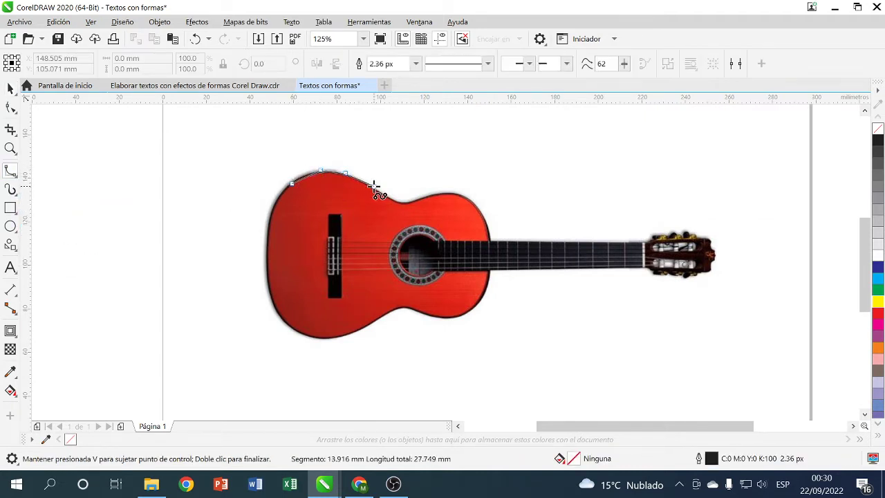
left_click(373, 187)
left_click(395, 202)
left_click(409, 203)
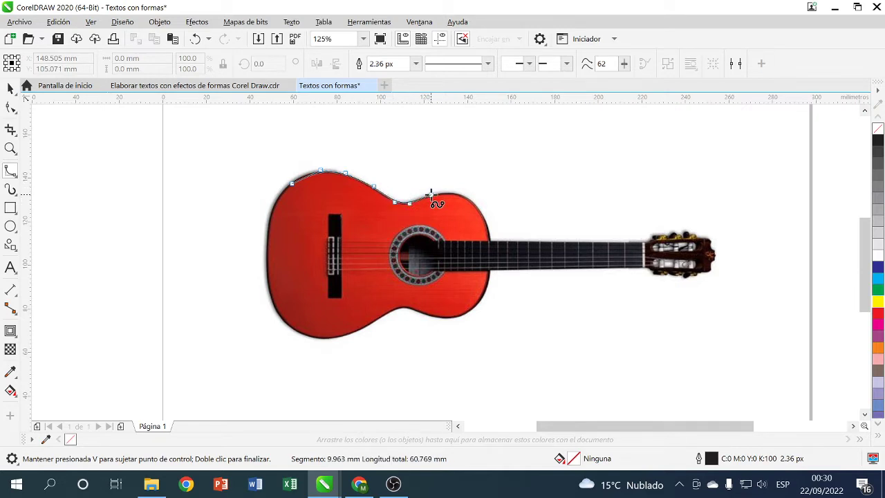
left_click(431, 194)
left_click(458, 194)
left_click(478, 205)
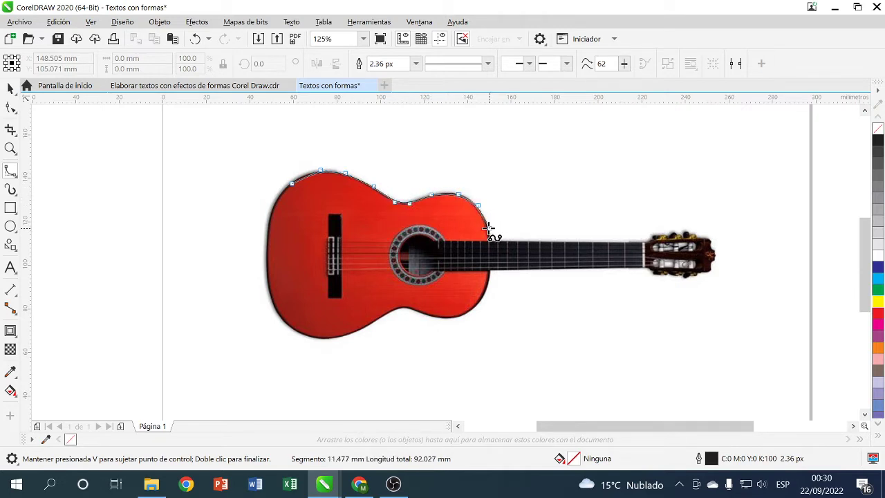
left_click(487, 228)
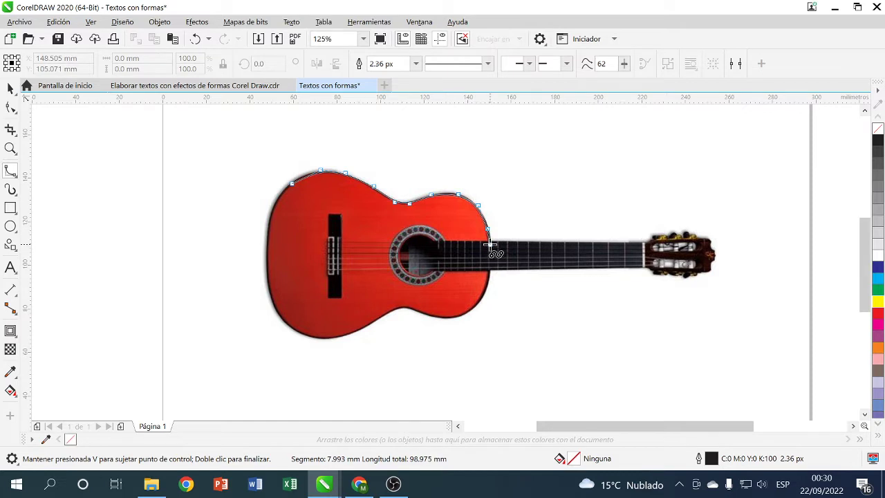
left_click(490, 245)
left_click(491, 272)
- Continue the B-spline along the body's lower edge and left side, closing on the first node
left_click(486, 299)
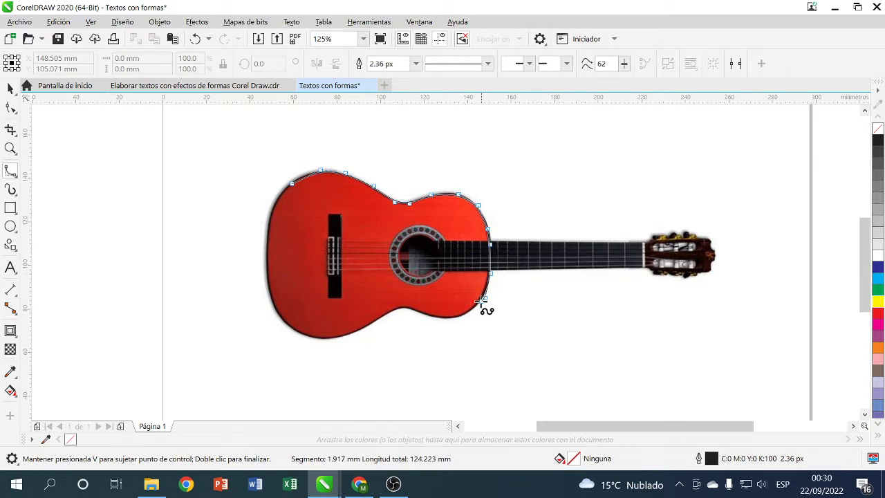
left_click(469, 313)
left_click(445, 319)
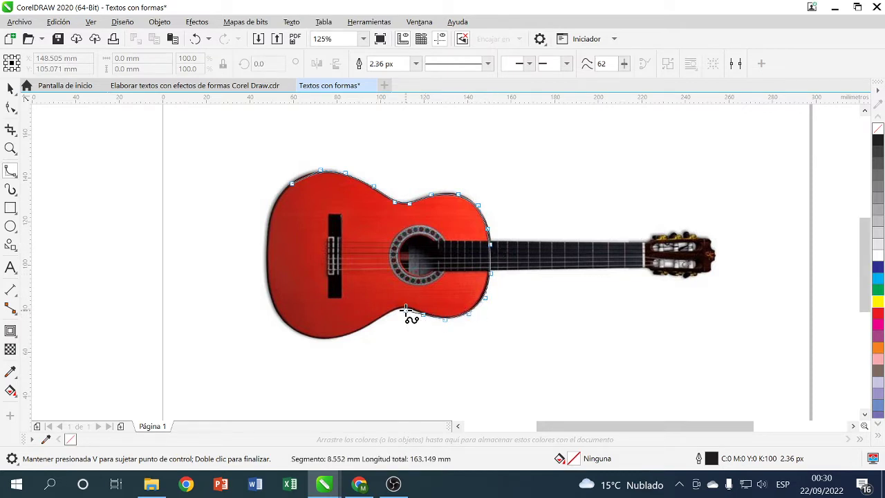
left_click(408, 307)
left_click(393, 308)
left_click(372, 323)
left_click(335, 338)
left_click(306, 338)
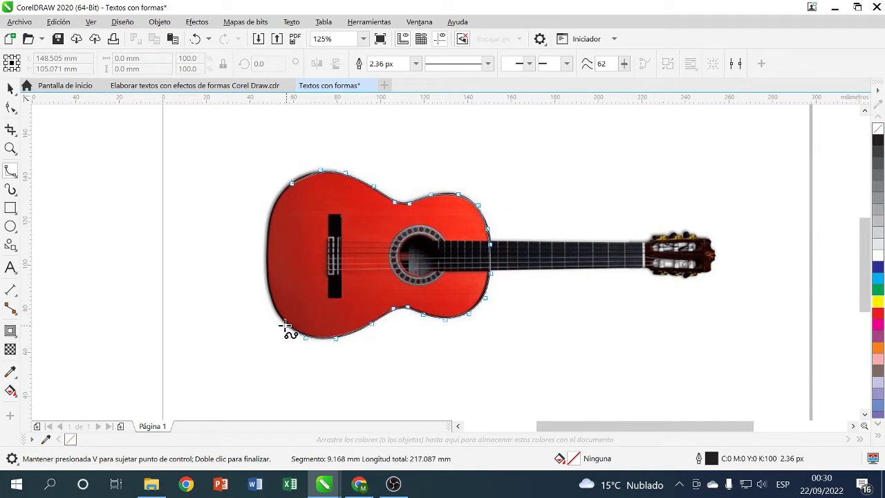
left_click(282, 322)
left_click(267, 291)
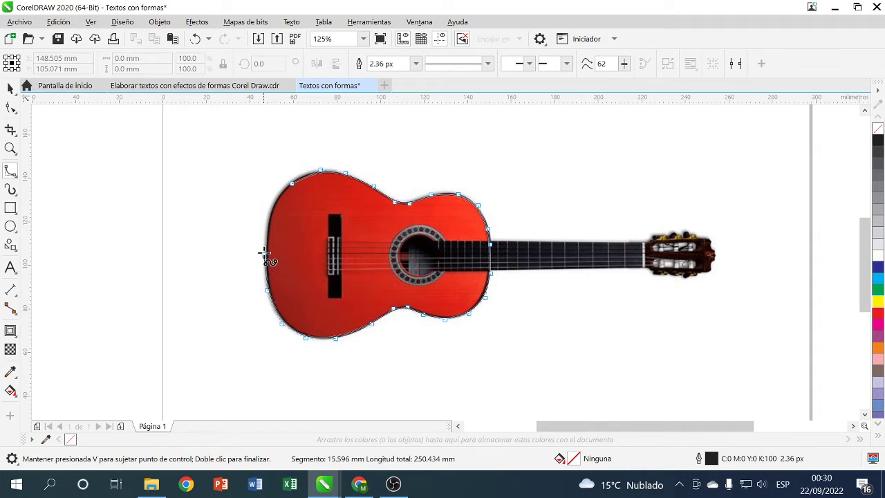
left_click(266, 249)
left_click(268, 217)
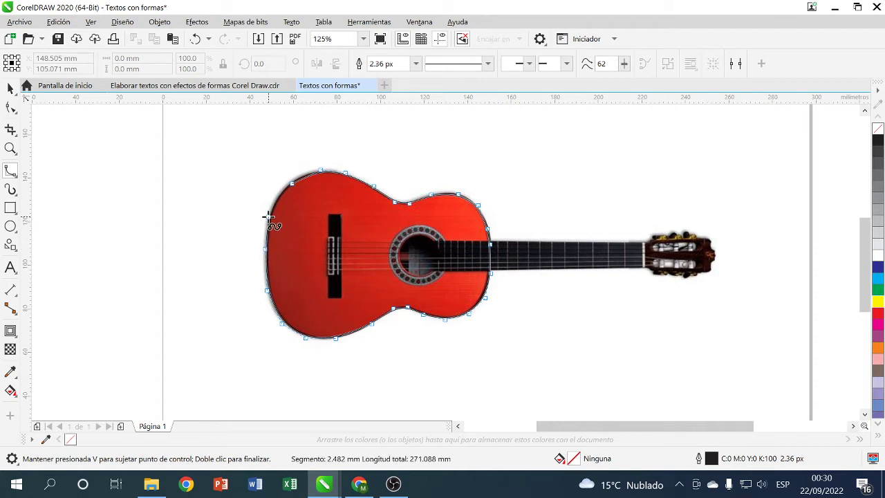
left_click(291, 183)
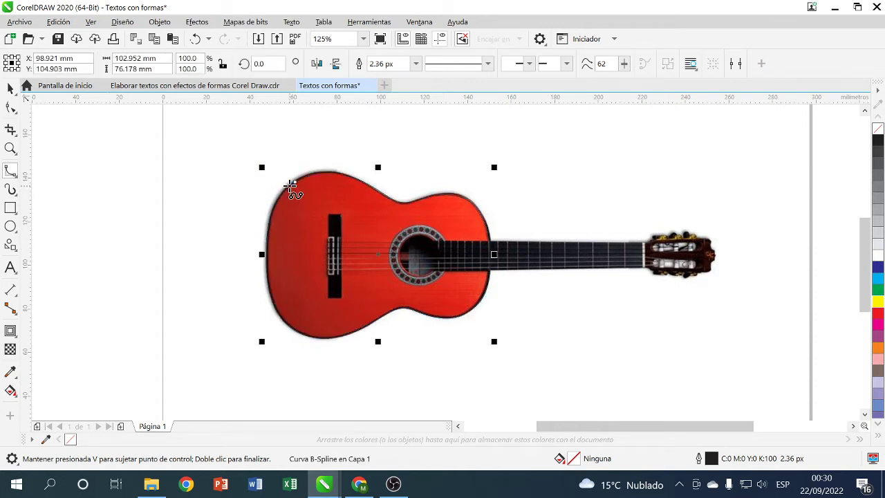
- Give the guitar body outline a yellow colour and a 5.0 px width
right_click(878, 301)
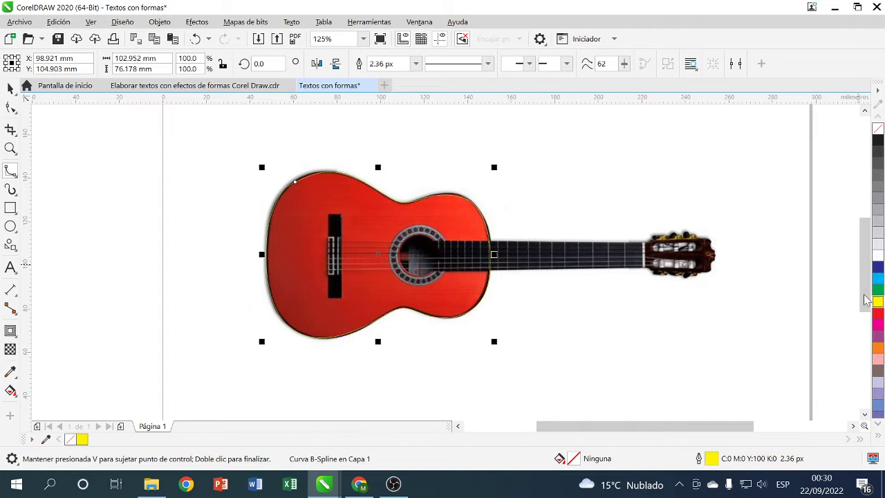
left_click(415, 64)
left_click(399, 137)
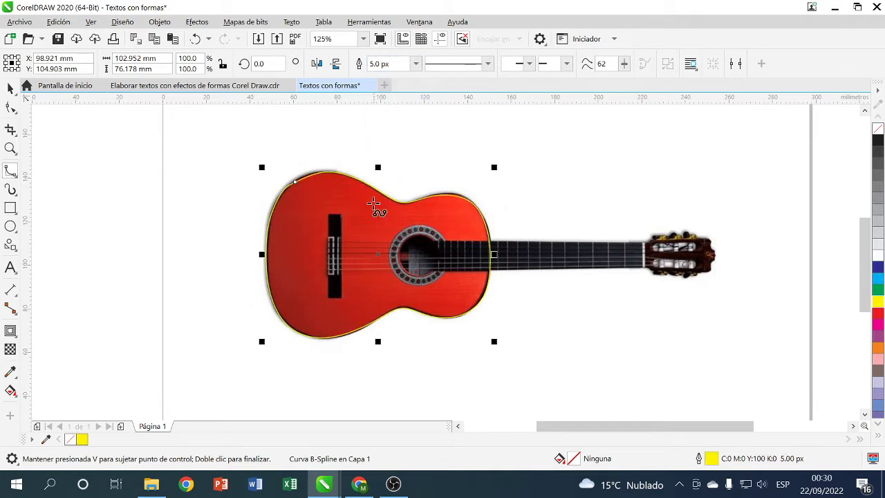
- Edit the outline's upper-left nodes so the curve hugs the guitar body more closely
left_click(10, 88)
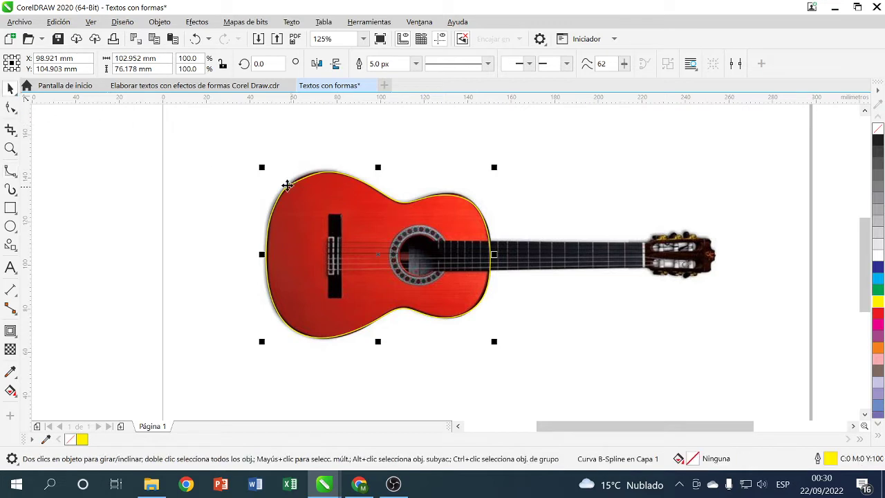
scroll(289, 182, "up", 3)
left_click(9, 107)
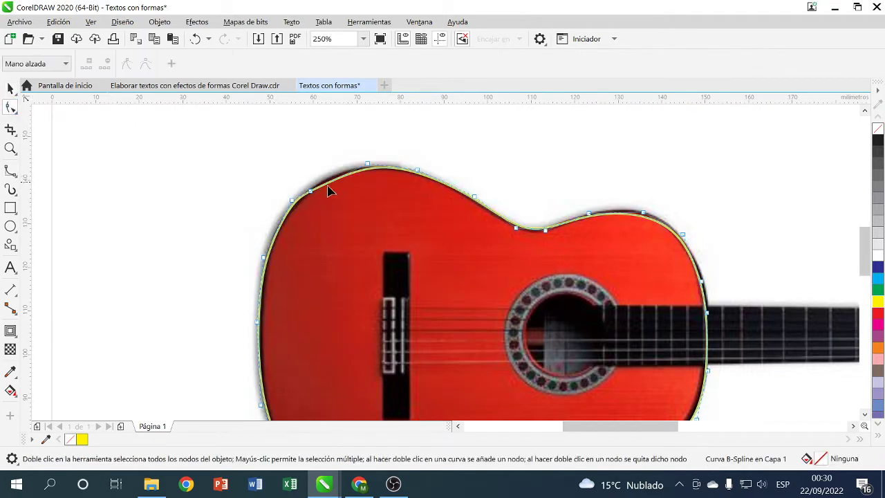
double_click(311, 192)
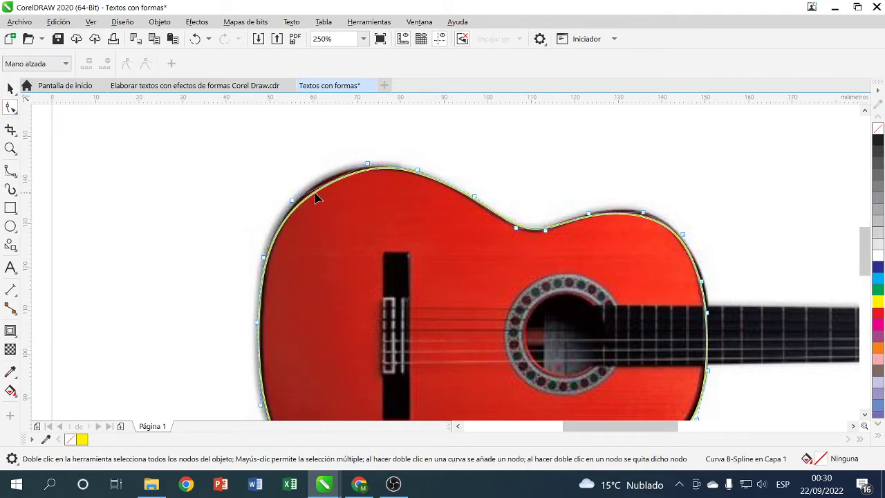
left_click(323, 187)
left_click_drag(369, 167, 344, 171)
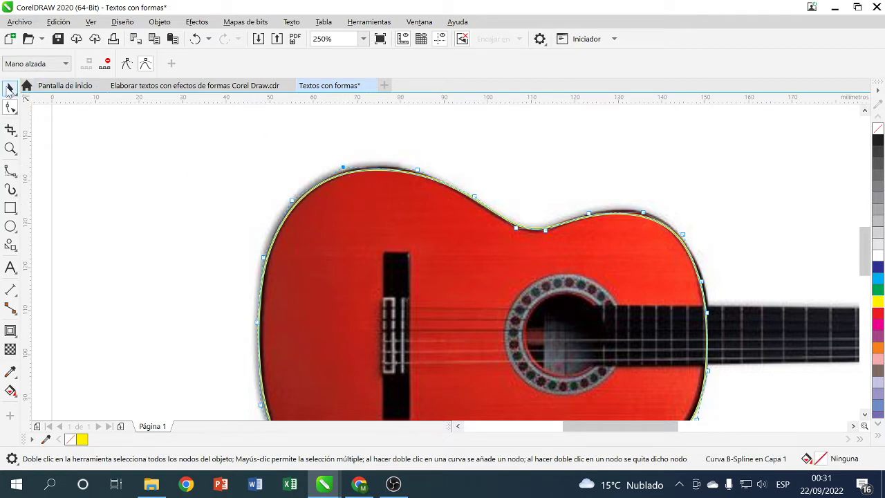
left_click(11, 88)
scroll(429, 273, "down", 3)
scroll(523, 283, "up", 2)
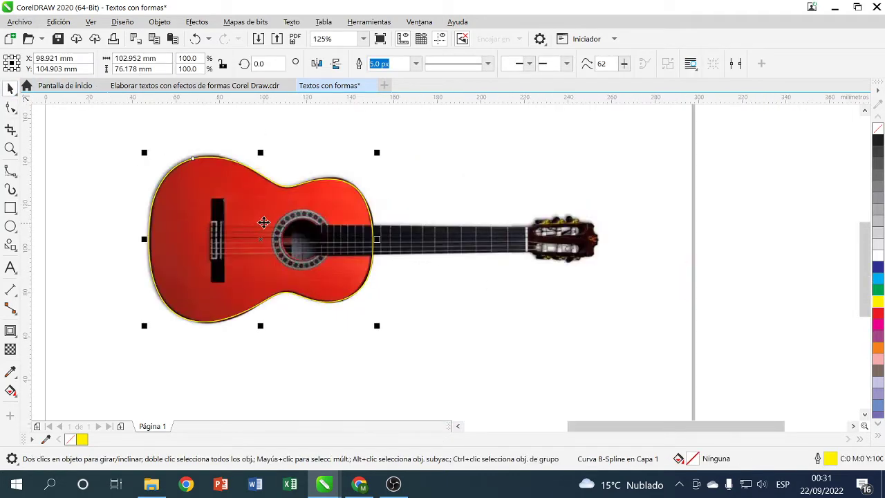
- Draw rectangles over the guitar neck and the headstock, making the headstock one slightly taller
left_click(11, 208)
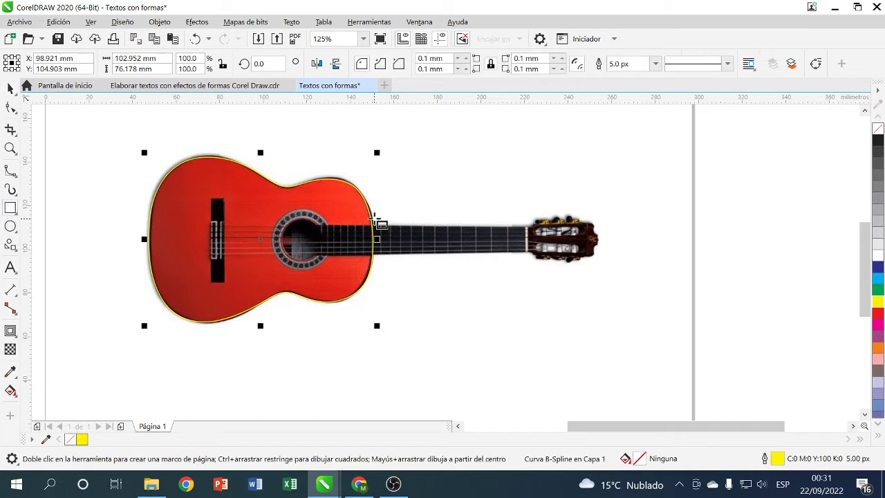
left_click_drag(372, 226, 536, 256)
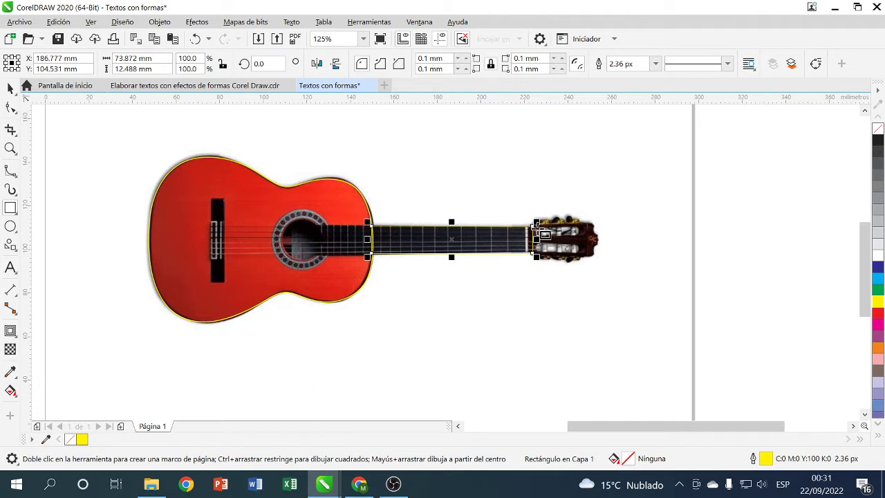
left_click_drag(532, 214, 603, 262)
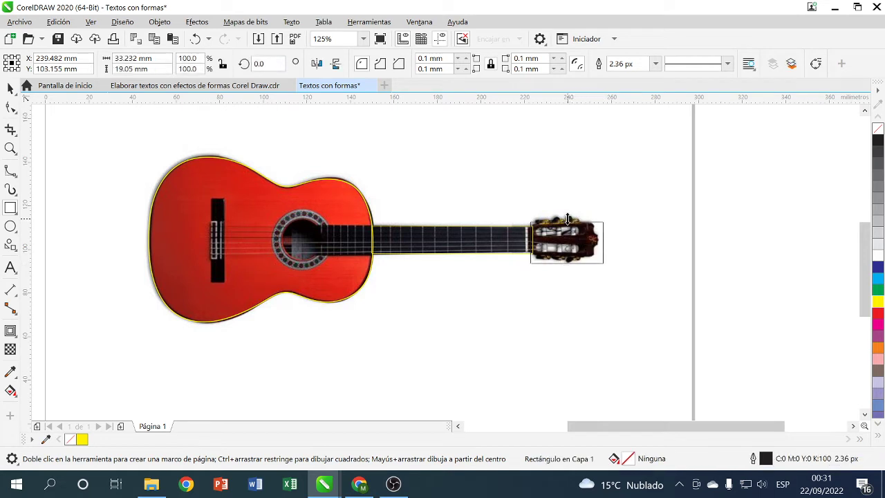
left_click_drag(566, 218, 567, 211)
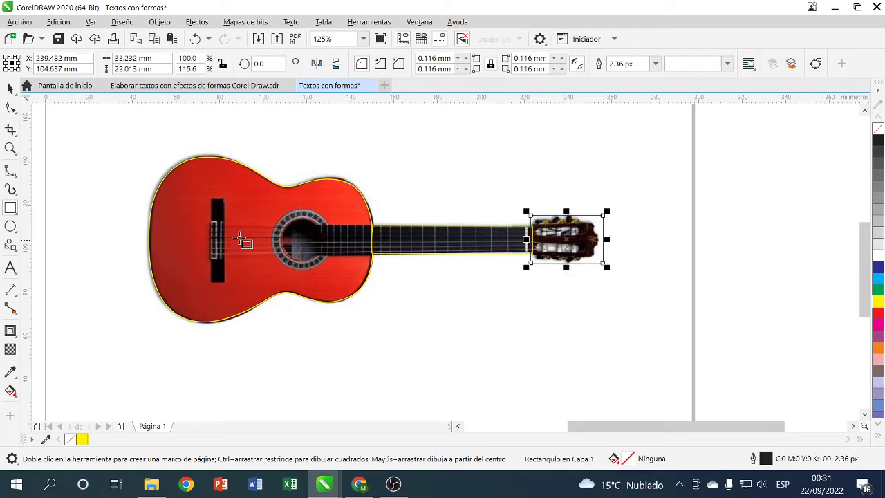
- Give the headstock rectangle a yellow outline with no fill, convert it to curves, width 5.0 px
left_click(879, 303)
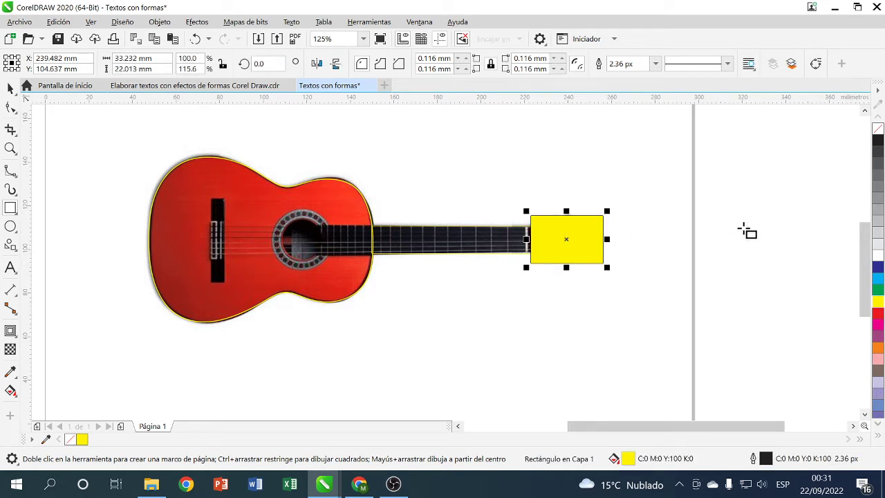
right_click(879, 301)
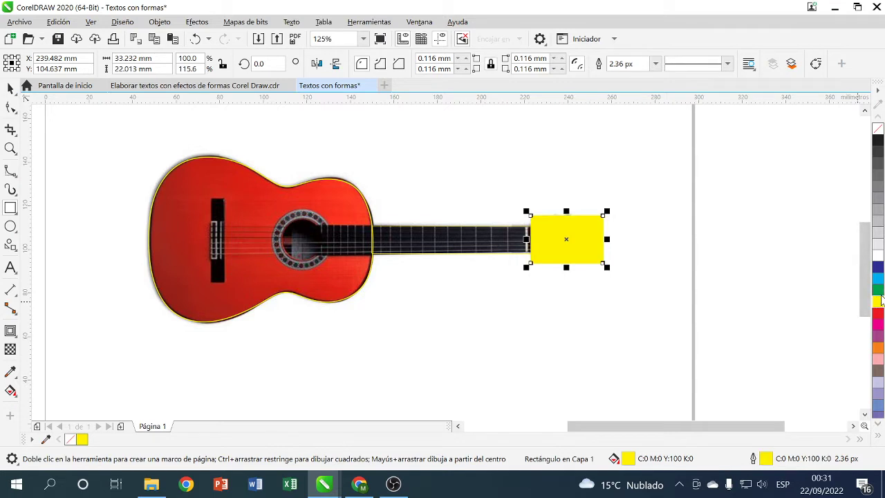
left_click(878, 128)
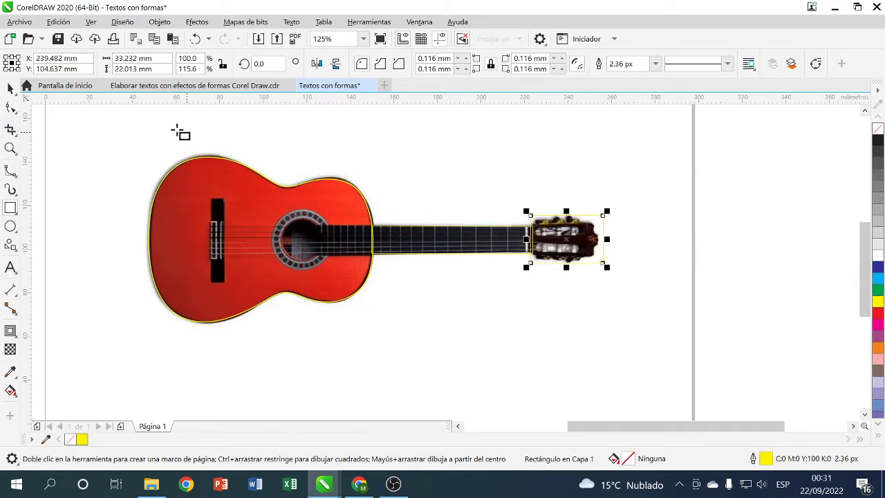
left_click(10, 88)
right_click(549, 222)
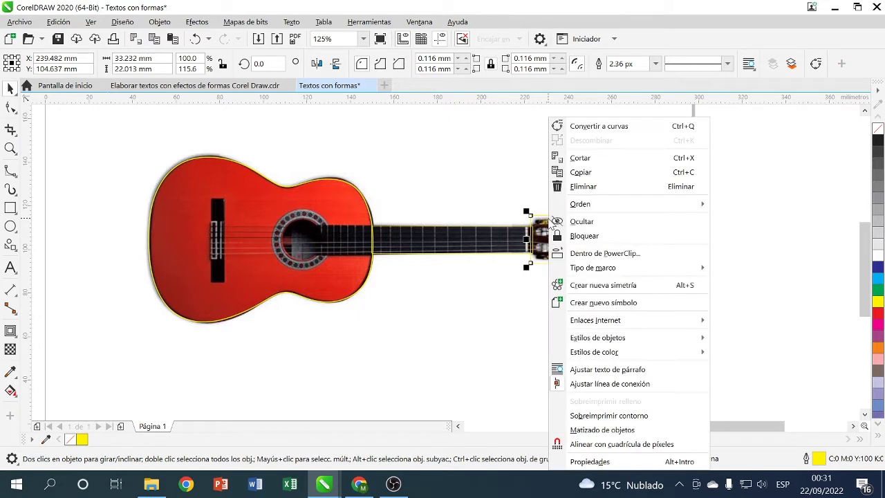
left_click(599, 126)
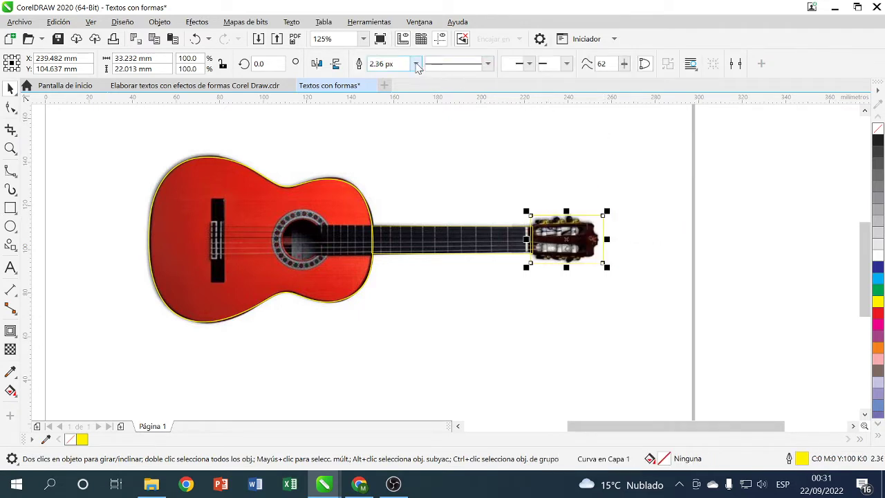
left_click(416, 64)
left_click(377, 135)
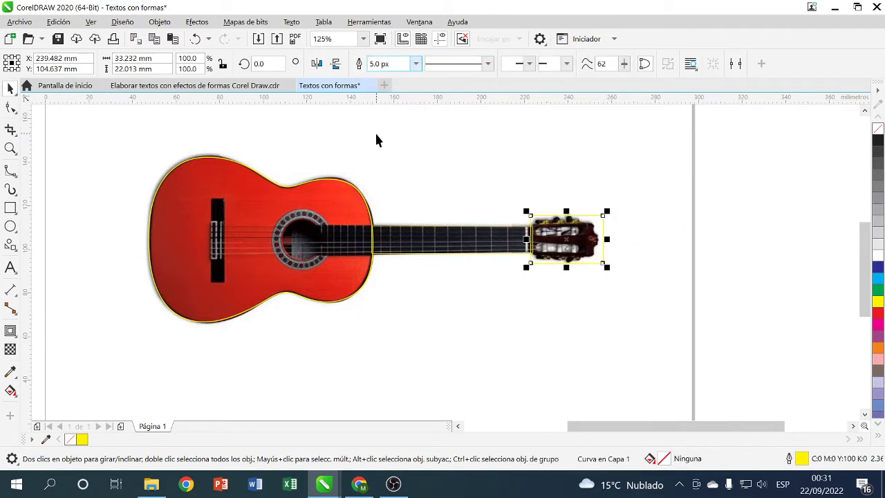
- Convert the neck rectangle to curves, ready to set its outline width
left_click(488, 240)
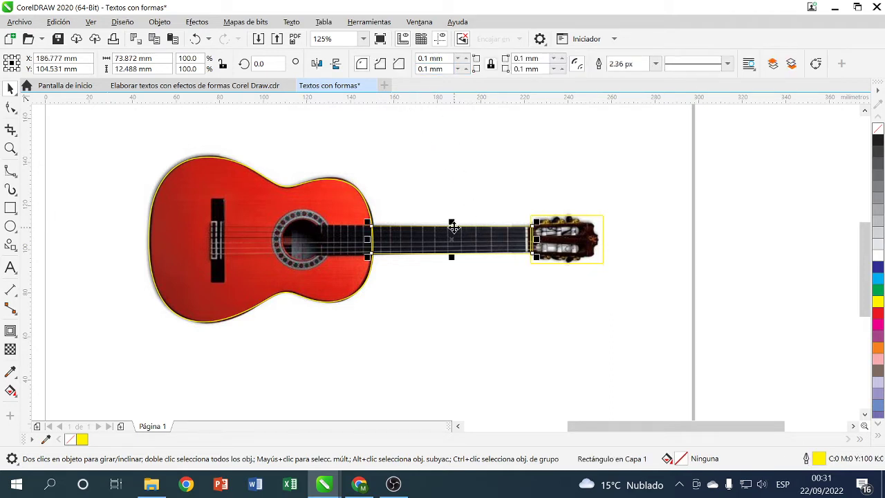
right_click(453, 229)
left_click(488, 121)
left_click(415, 63)
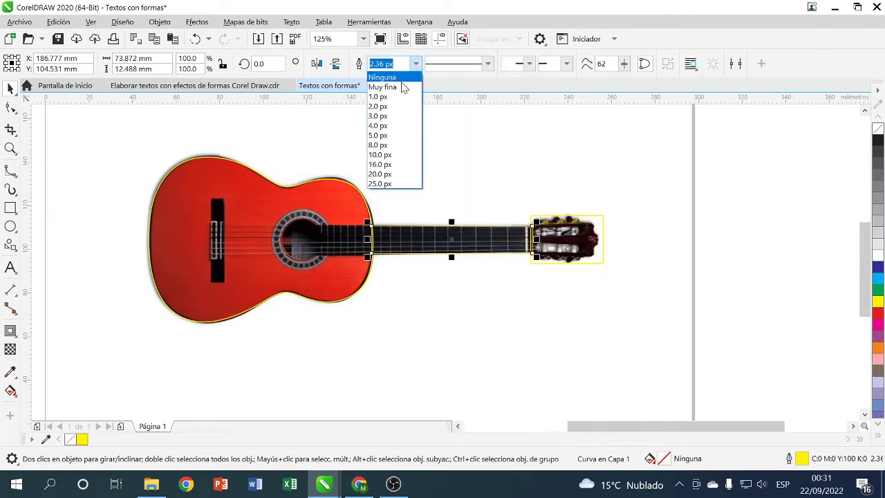
- Set the neck outline to 5.0 px and move all the yellow outlines down below the photo
left_click(377, 135)
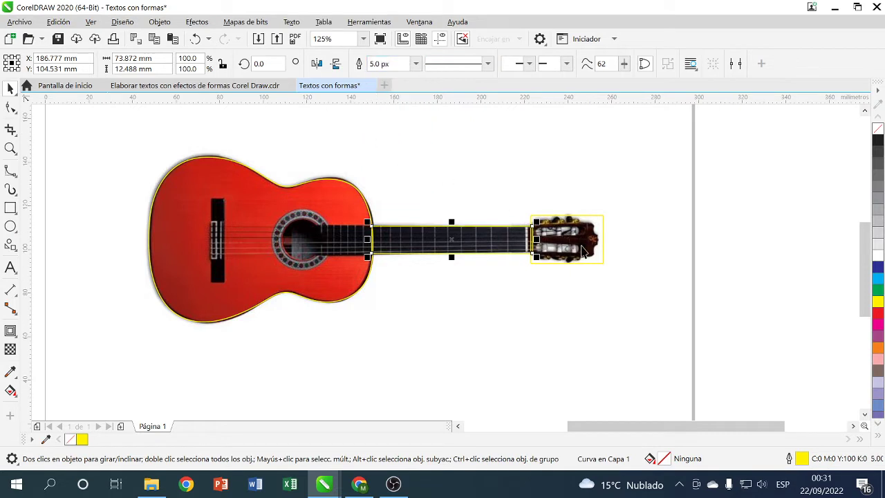
left_click(617, 284)
left_click_drag(103, 132, 642, 362)
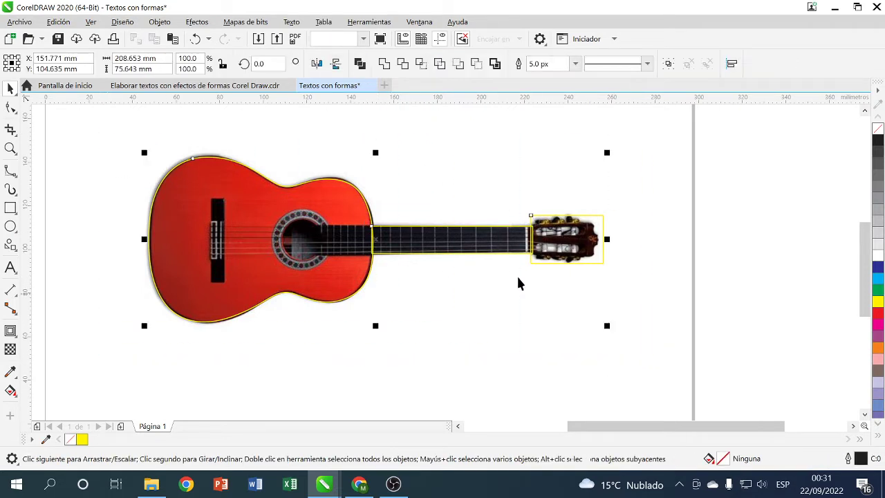
left_click_drag(363, 196, 362, 372)
- Unlock the guitar photo and move it off the page to the right
right_click(347, 233)
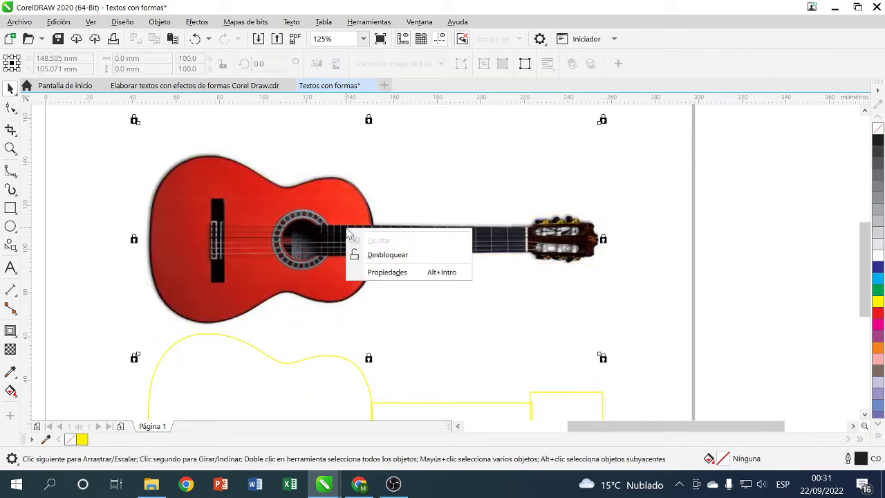
left_click(385, 255)
left_click_drag(245, 218, 811, 251)
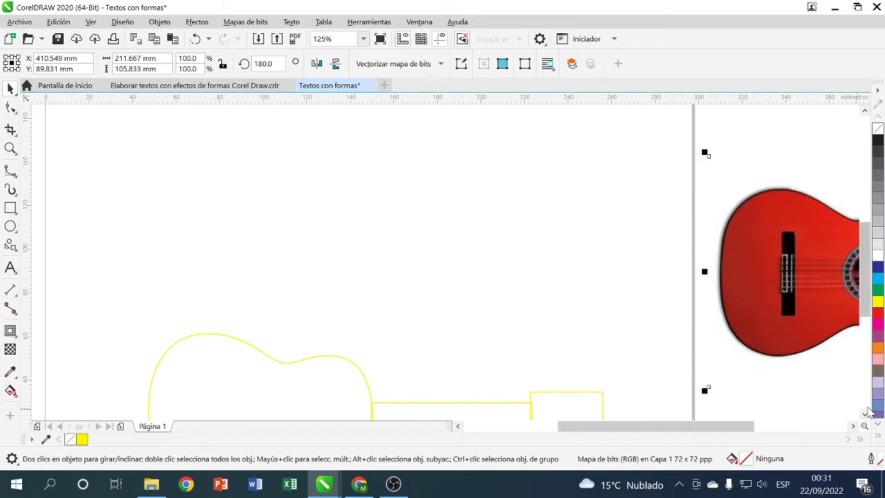
scroll(823, 411, "down", 2)
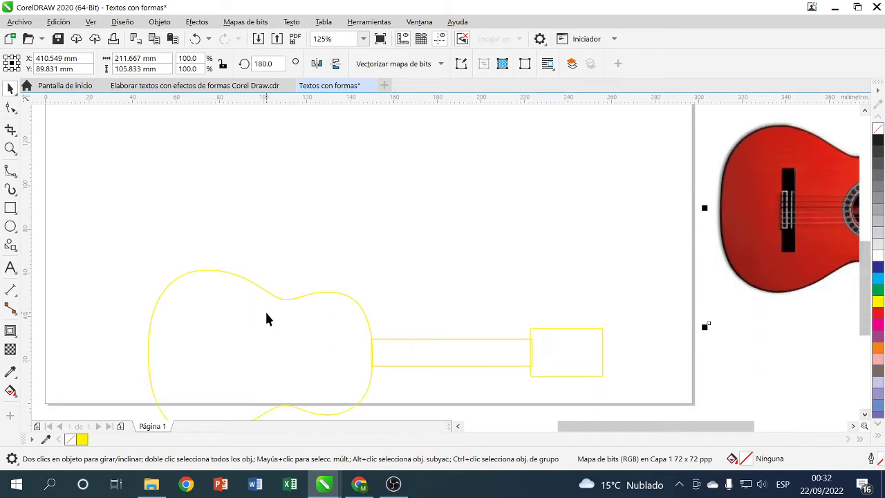
- Add the person's name as artistic text near the top of the page, above the guitar outline
left_click(10, 268)
left_click(179, 173)
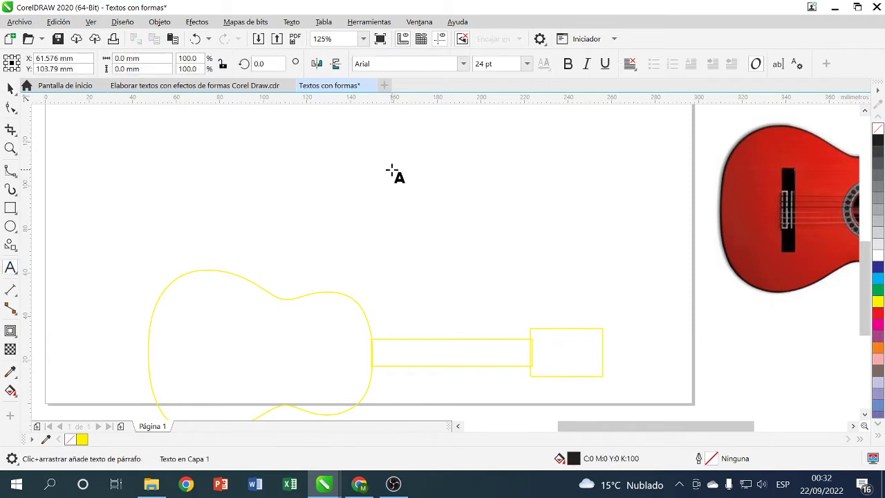
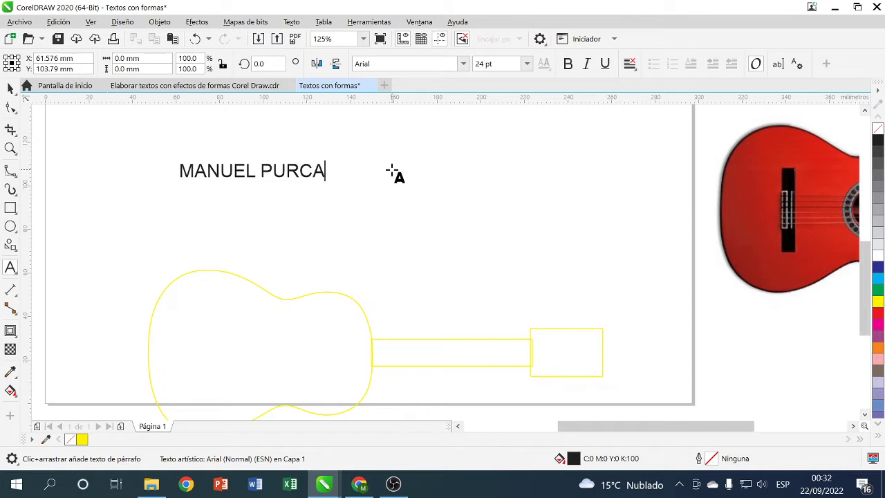
left_click(256, 169)
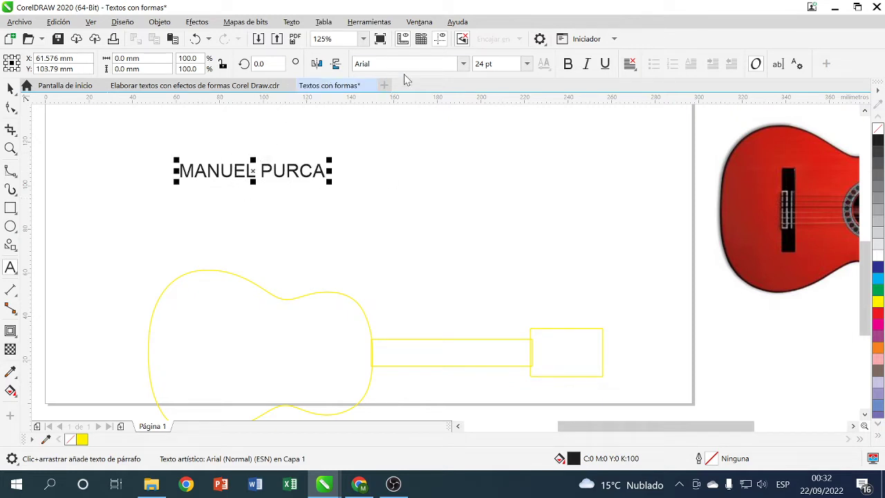
left_click(10, 87)
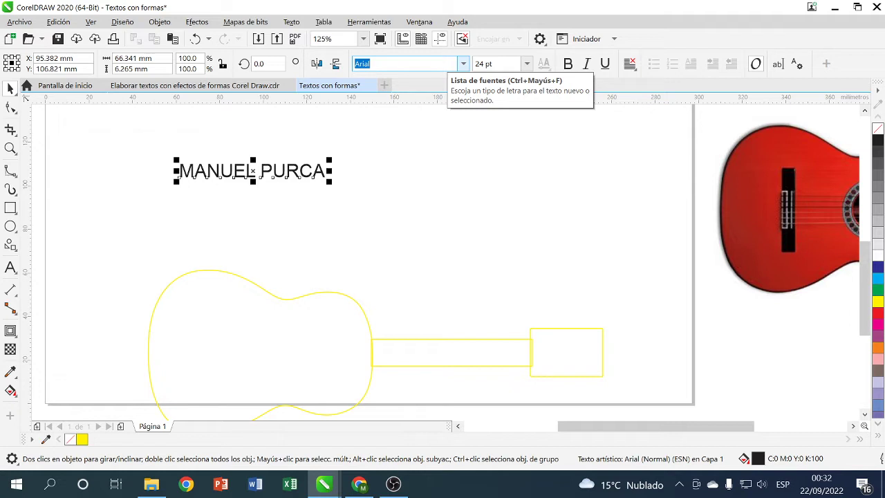
- Set the name text to Cooper Black, enlarge it to about 205 mm wide, and place it at the page top
type("ooper Black")
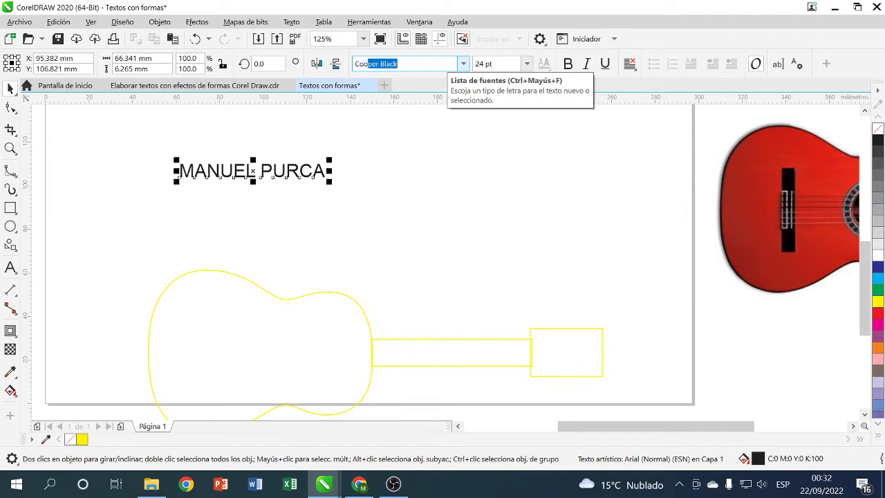
key("Return")
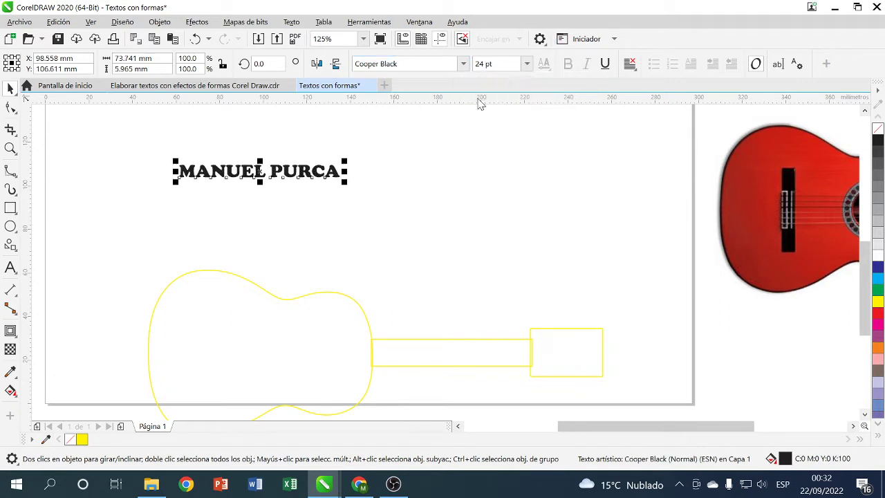
left_click_drag(329, 166, 596, 354)
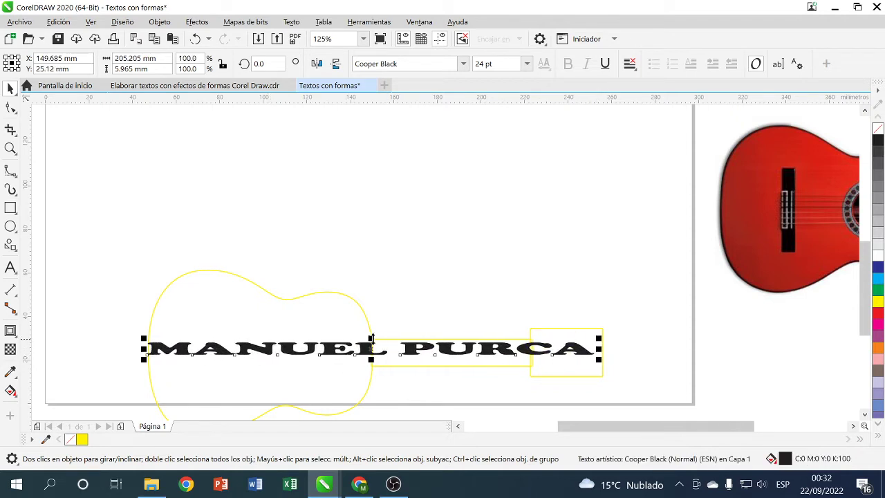
mouse_move(371, 338)
left_mouse_down()
mouse_move(377, 312)
mouse_move(374, 350)
left_mouse_up()
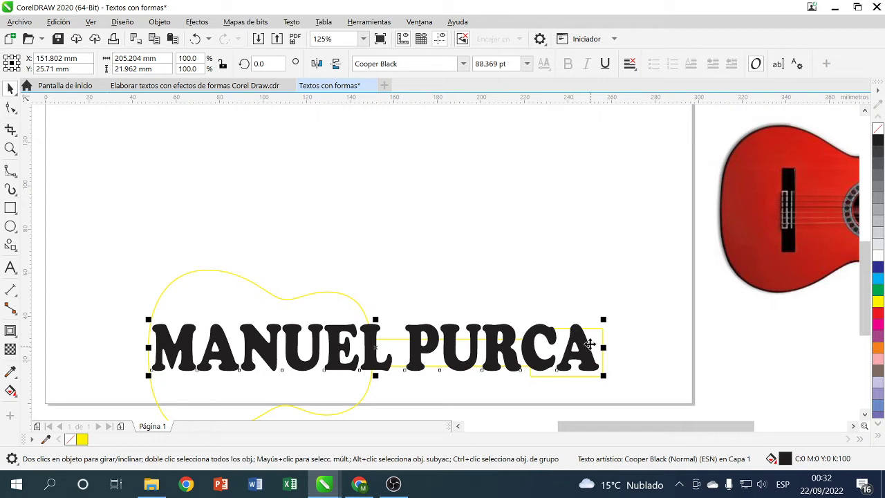
left_click_drag(371, 349, 388, 194)
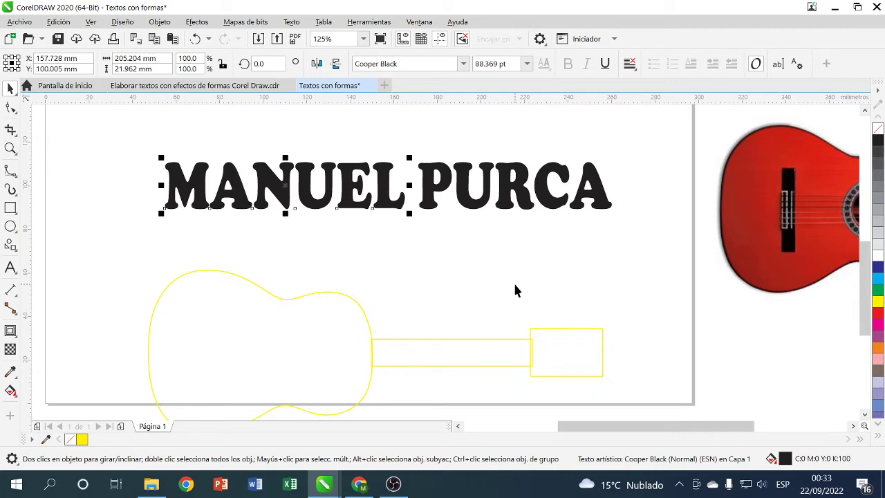
- Break the name's second word apart into separate letter objects
left_click_drag(441, 190, 474, 190)
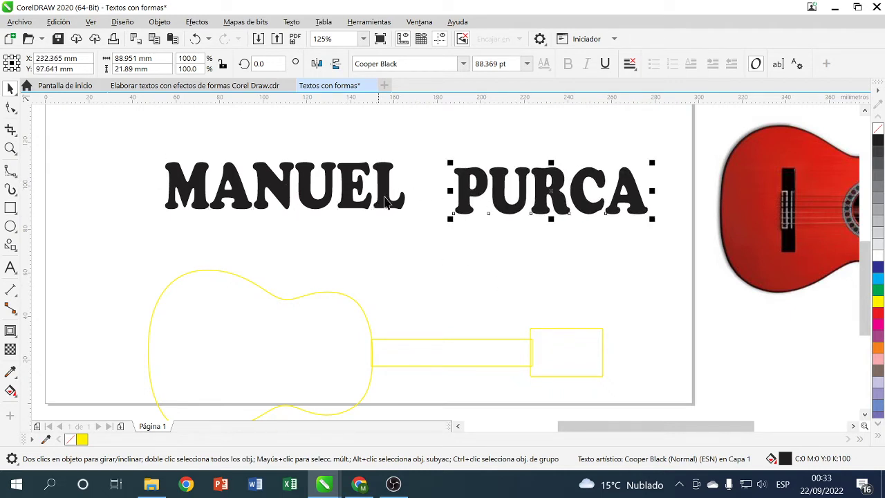
key("ctrl+z")
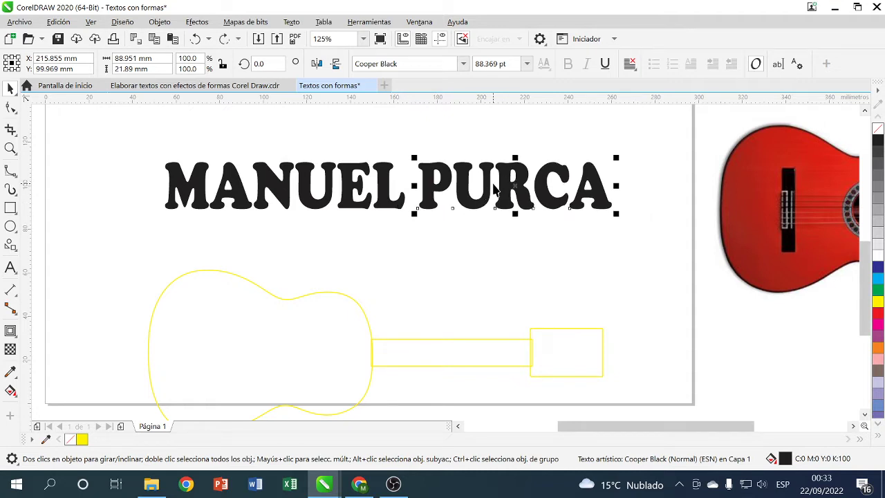
key("Tab")
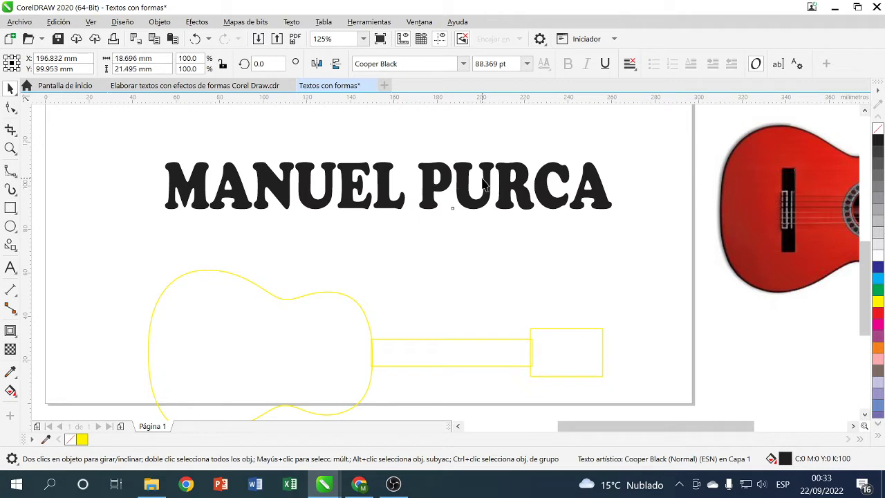
left_click(563, 173)
- Group the letters C and A together, and the letters P, U and R together
left_click(563, 173)
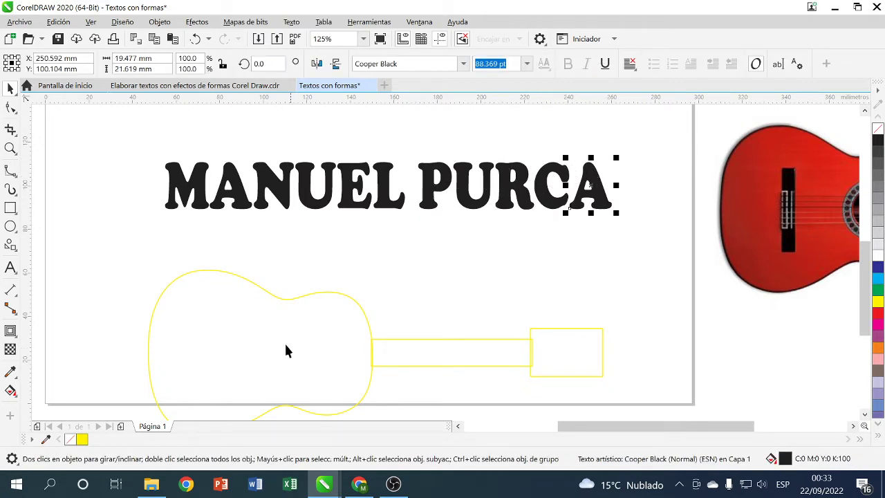
left_click_drag(643, 254, 531, 143)
right_click(545, 170)
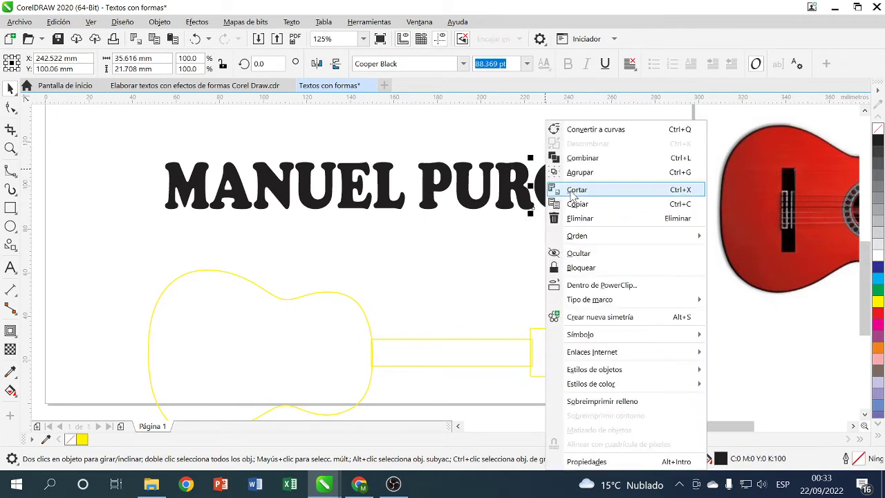
left_click(591, 178)
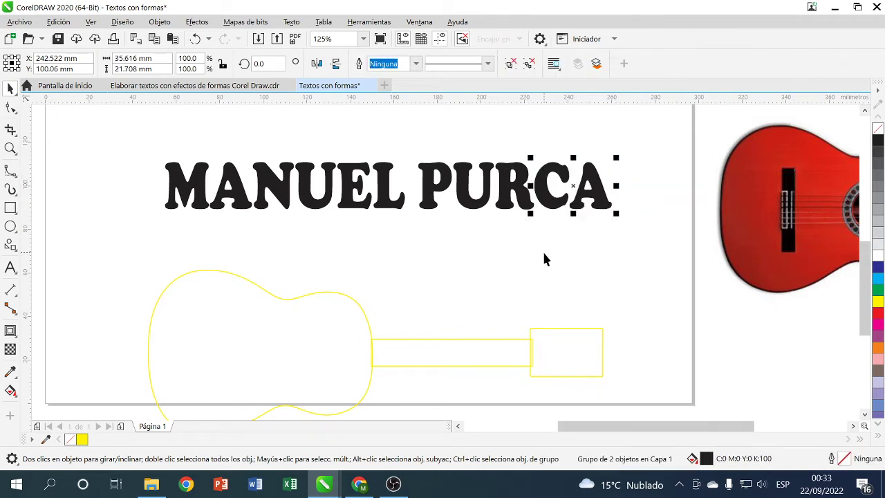
left_click_drag(546, 247, 409, 152)
right_click(438, 170)
left_click(484, 174)
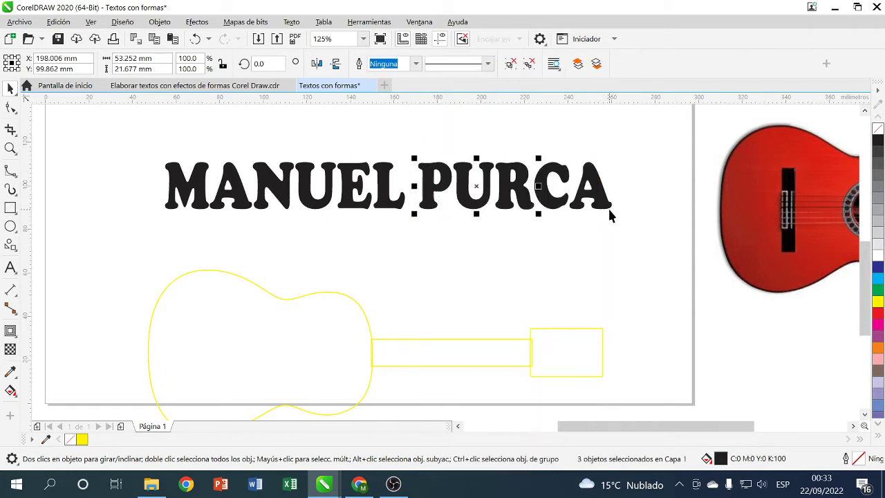
left_click(557, 220)
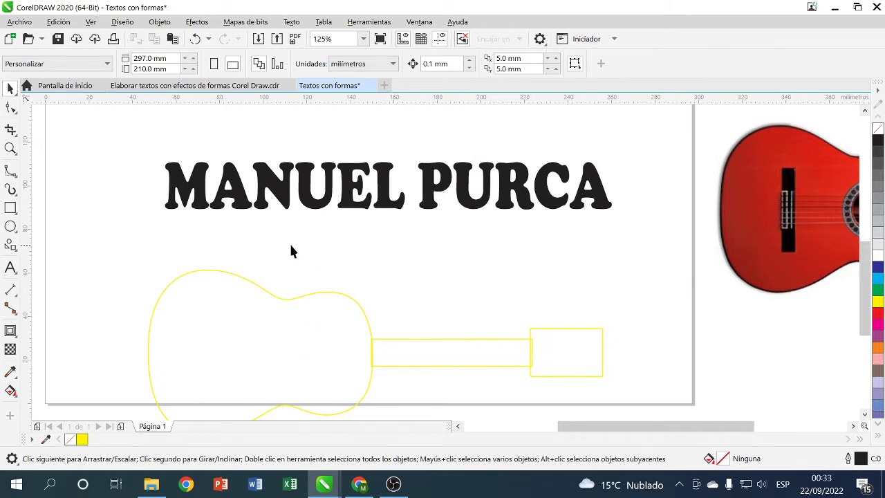
- Convert the guitar body outline to curves from its right-click menu
left_click(234, 187)
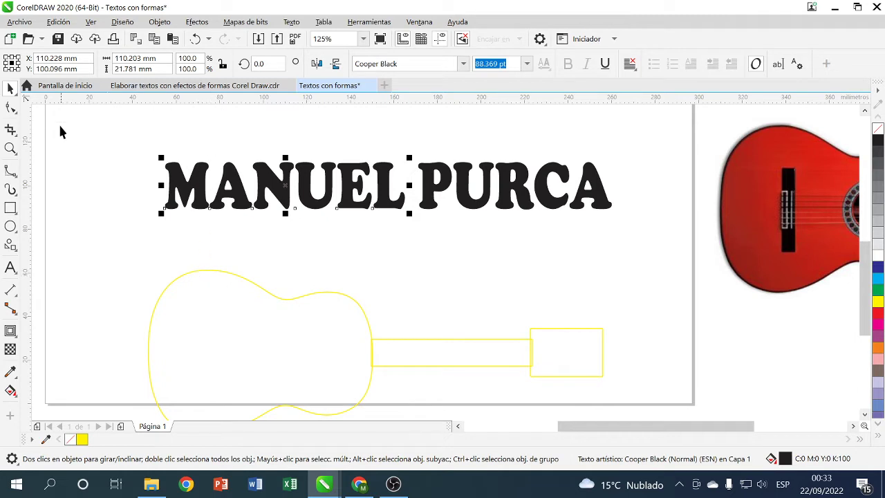
left_click(216, 266)
left_click(210, 269)
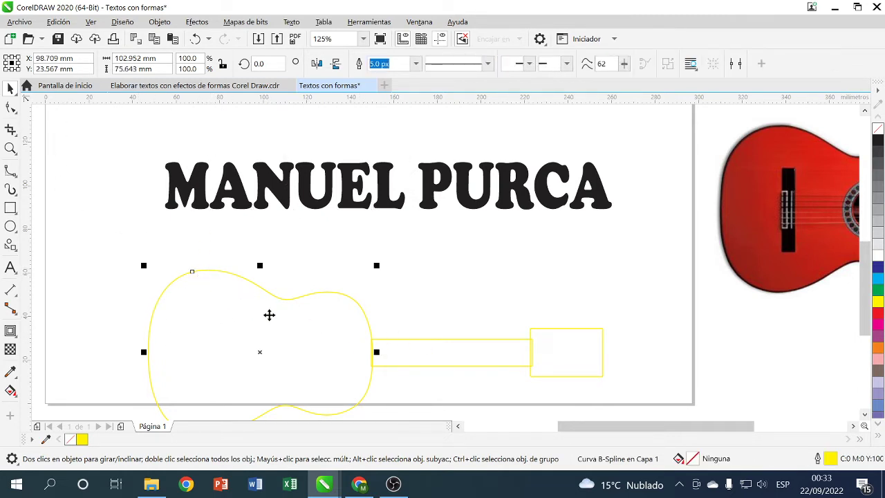
right_click(287, 299)
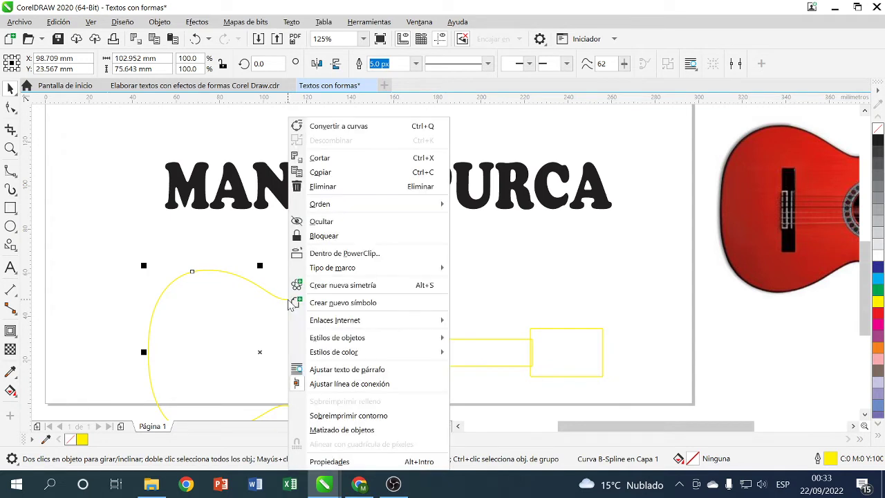
left_click(366, 127)
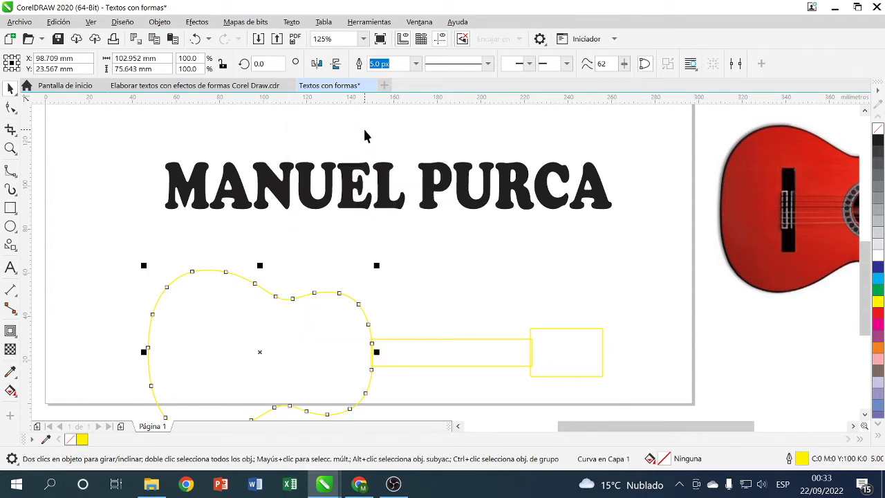
left_click(410, 345)
right_click(409, 340)
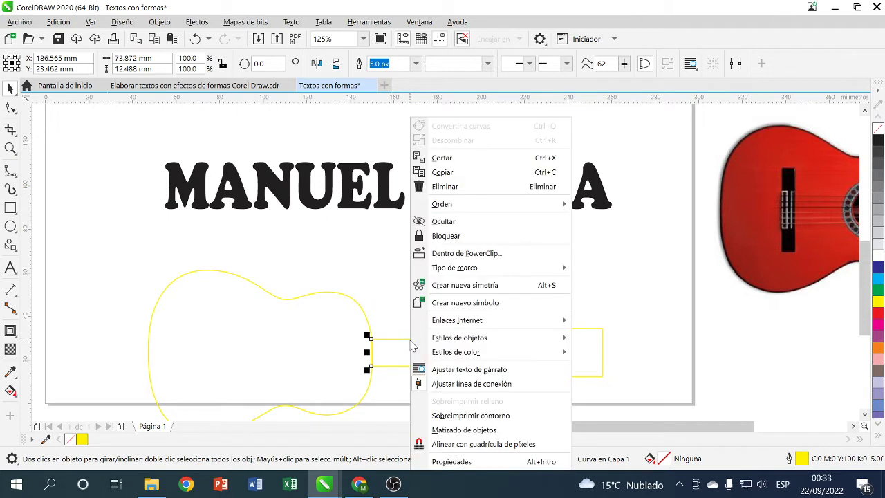
left_click(667, 318)
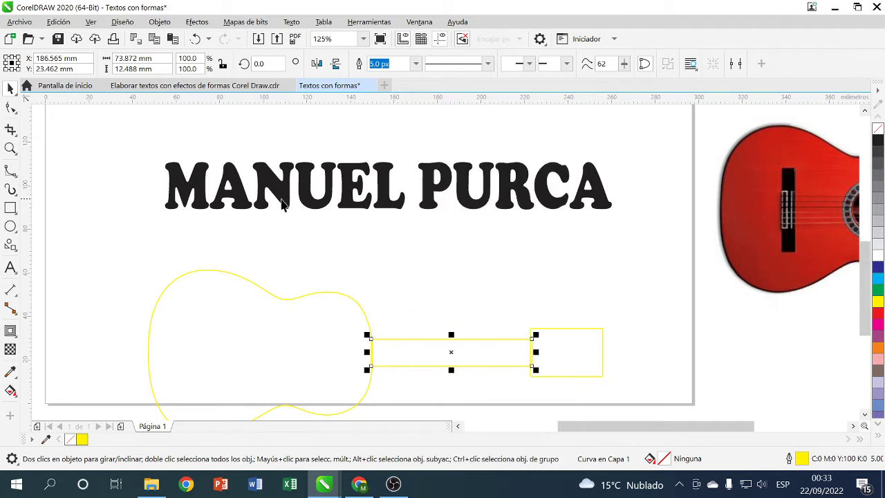
left_click(236, 174)
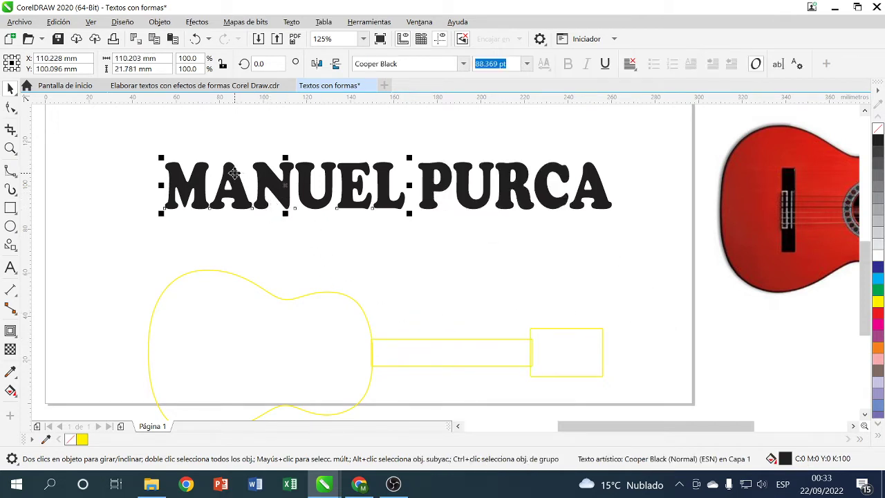
- Apply Efectos > Envoltura to MANUEL, creating the envelope from the guitar body outline
left_click(199, 23)
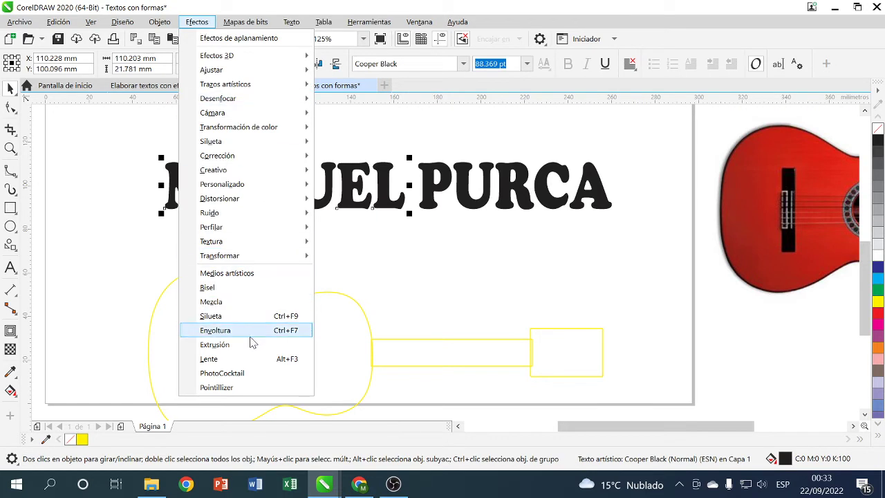
left_click(249, 333)
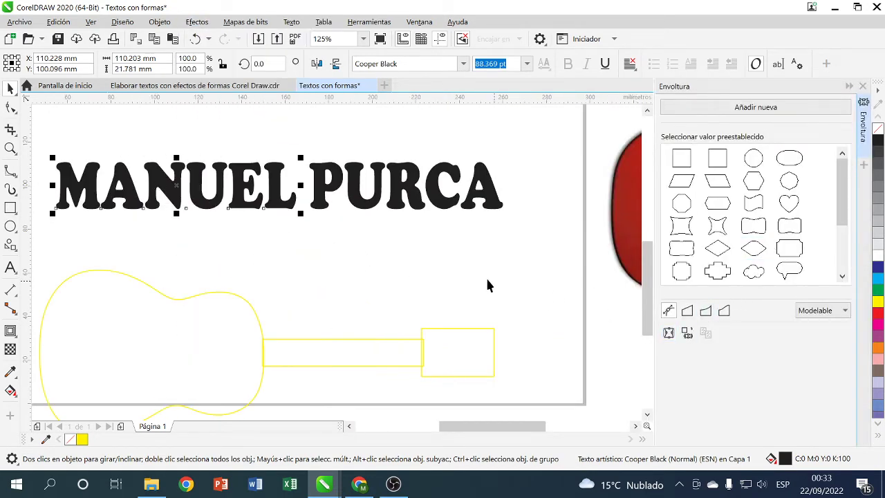
left_click(688, 335)
left_click(102, 338)
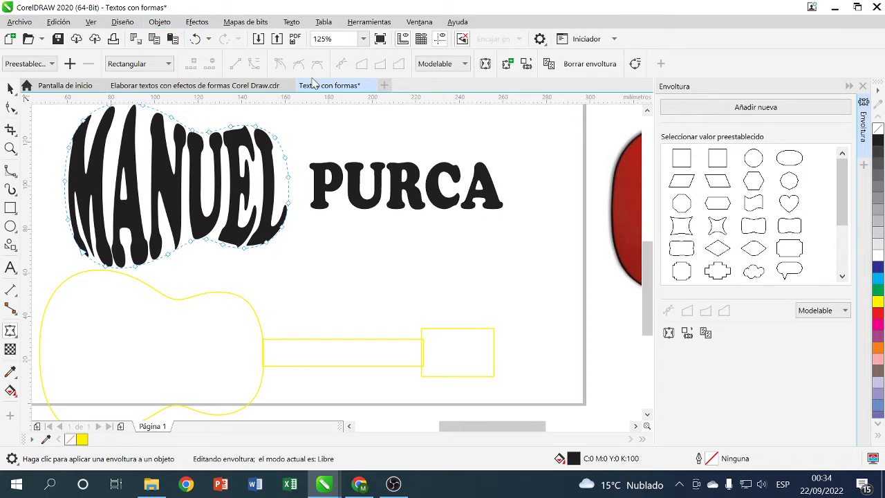
- Envelope the PUR letters into the guitar neck rectangle
left_click(11, 88)
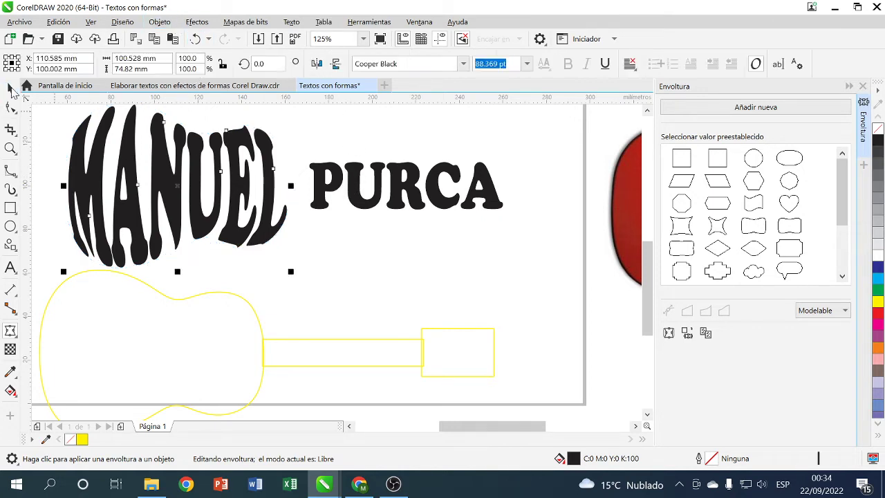
left_click(344, 181)
left_click(704, 332)
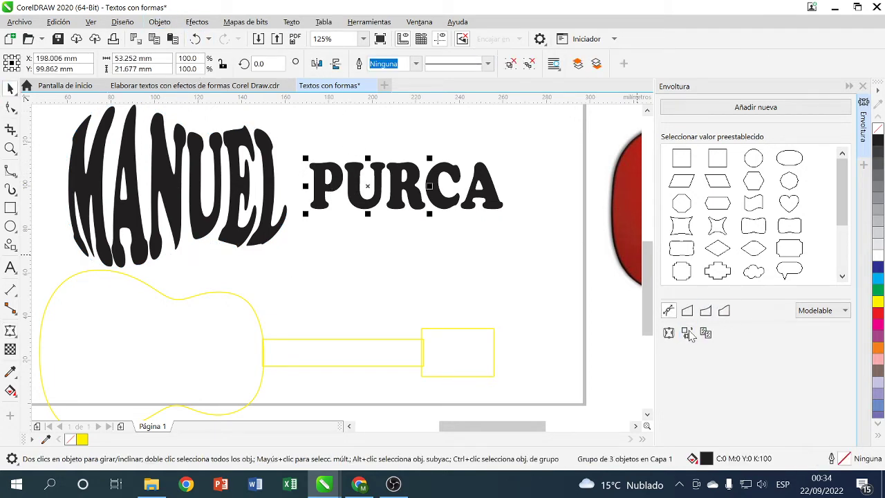
left_click(363, 359)
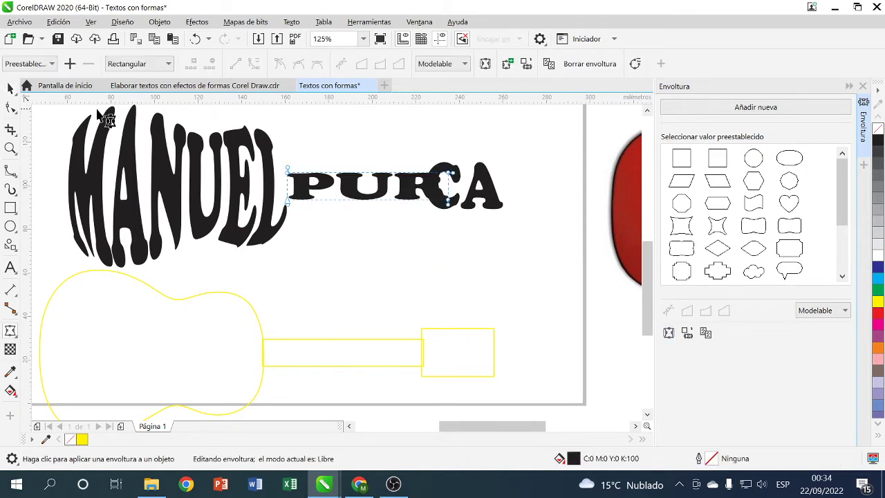
- Envelope the CA letters into the head rectangle and nudge them two steps right
left_click(10, 88)
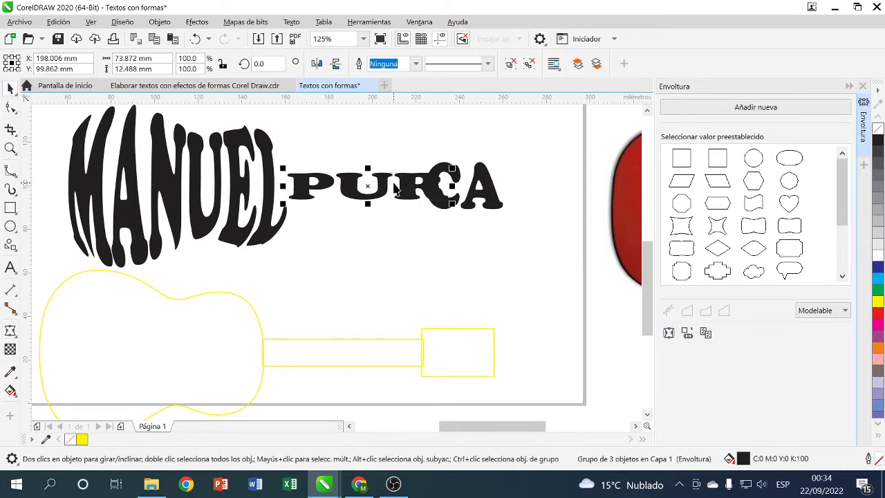
left_click(484, 188)
left_click(705, 333)
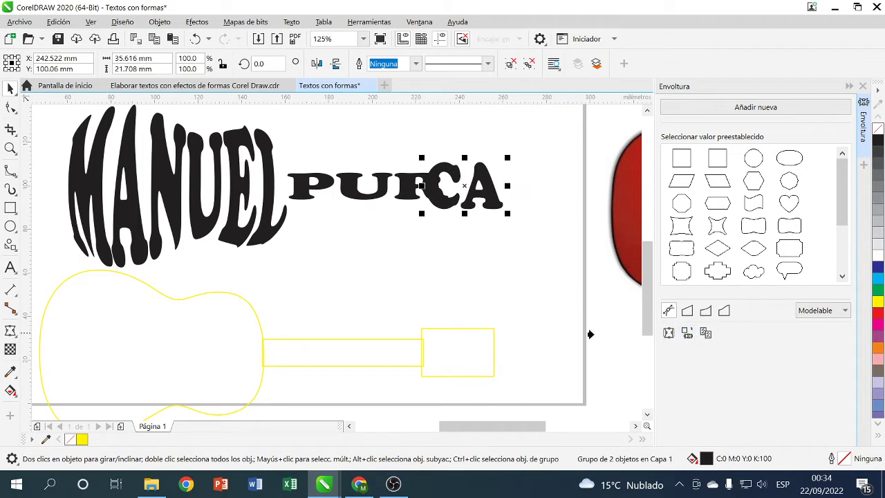
left_click(493, 354)
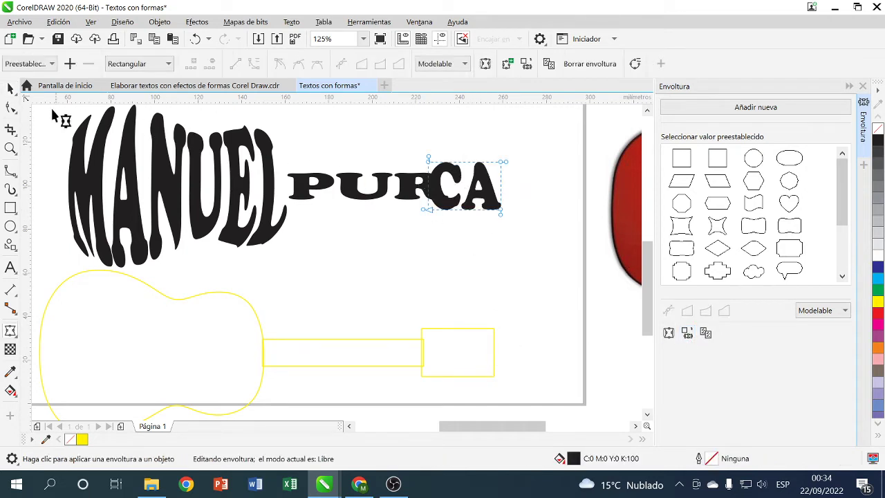
left_click(10, 88)
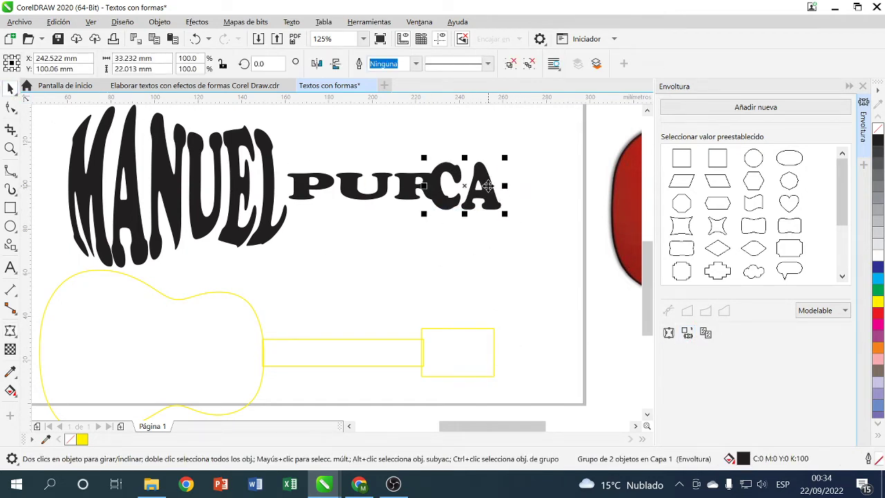
key("Right")
key("Right")
key("Right")
key("Right")
key("Right")
key("Right")
key("Right")
key("Right")
key("Right")
key("Right")
key("Right")
key("Right")
key("Right")
key("Right")
key("Right")
key("Right")
key("Right")
key("Right")
key("Right")
key("Right")
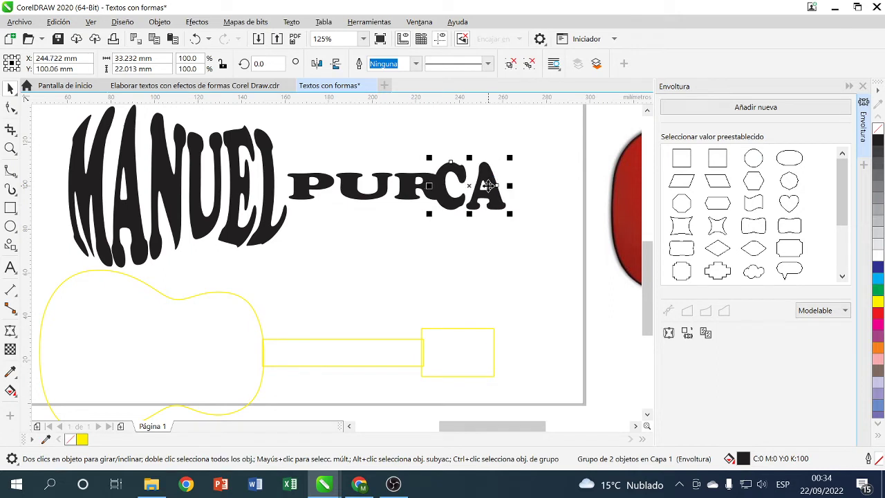
key("Right")
key("Right")
key("Right")
key("Right")
key("Right")
key("Right")
key("Right")
key("Right")
key("Right")
key("Right")
key("Right")
key("Right")
key("Right")
key("Right")
key("Right")
key("Right")
key("Right")
key("Right")
key("Right")
key("Right")
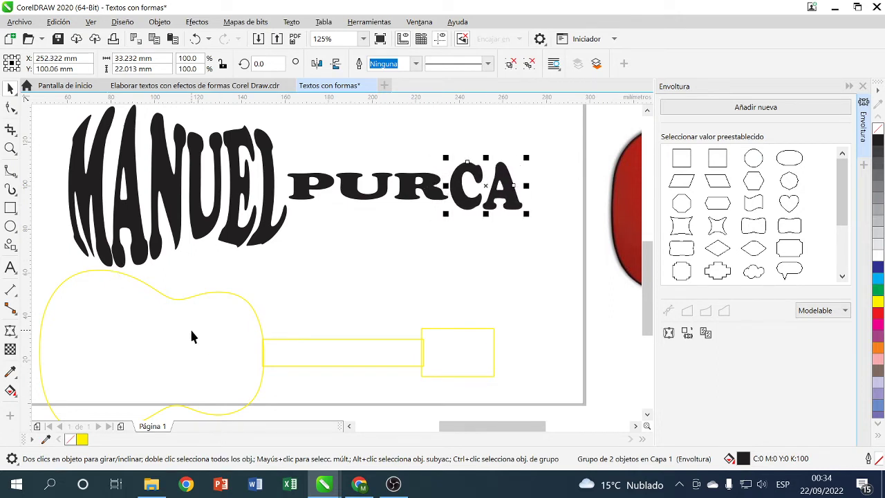
- Stretch the neck rectangle at both ends to 79.798 mm long
left_click(322, 359)
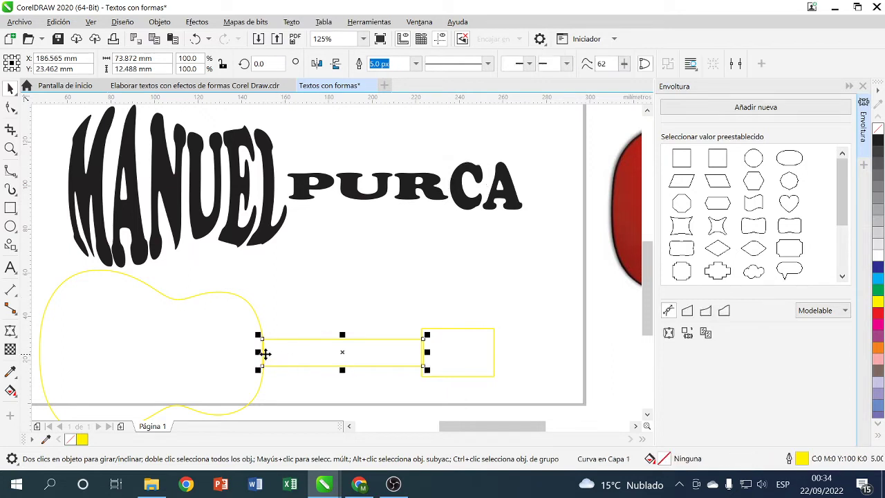
left_click_drag(258, 353, 246, 353)
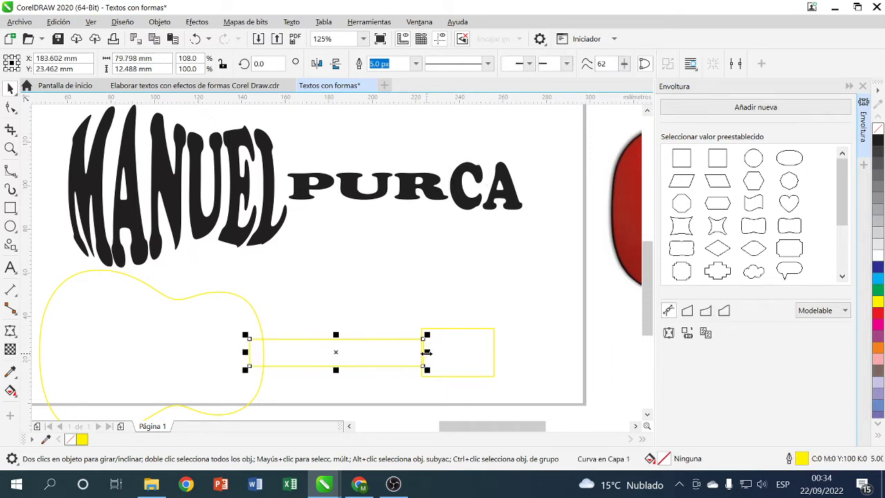
left_click_drag(427, 353, 444, 353)
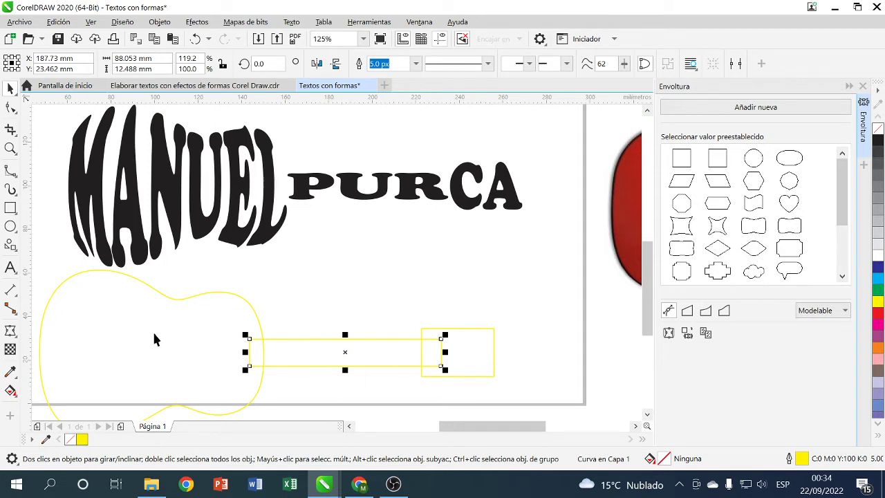
- Weld the body, neck and head outlines into one guitar curve and select it with the Shape tool
left_click(170, 298)
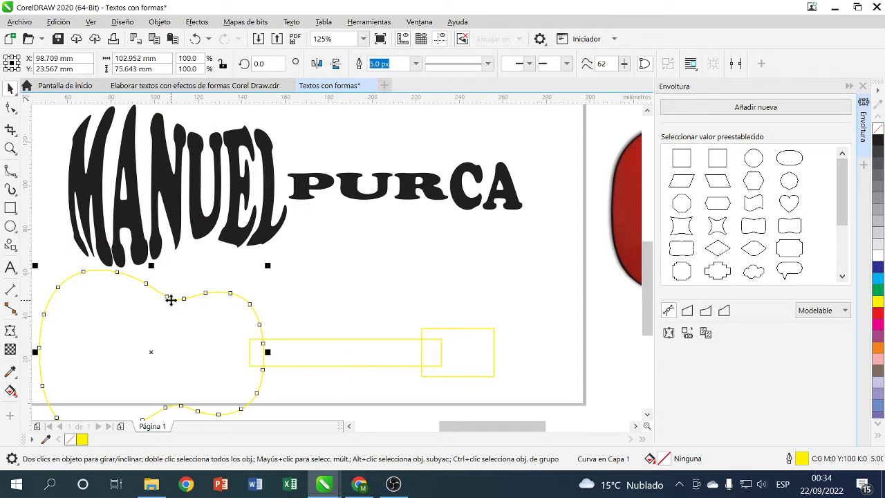
left_click(360, 346, "shift")
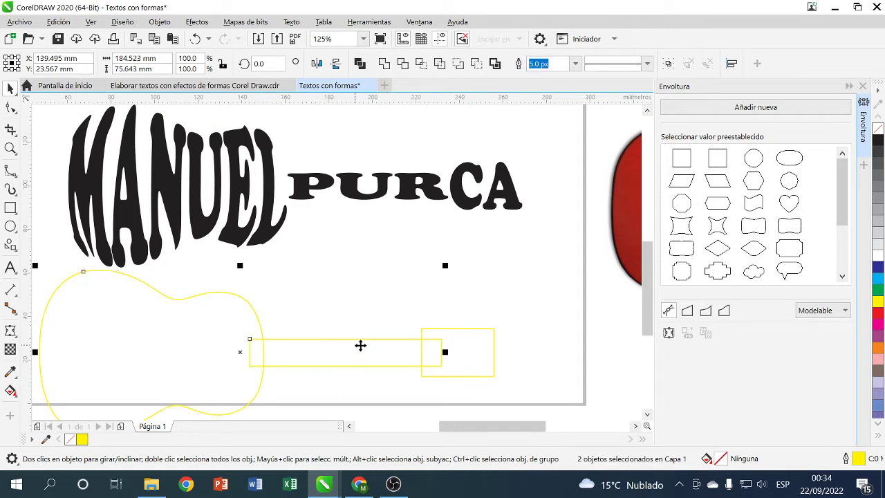
left_click(486, 344, "shift")
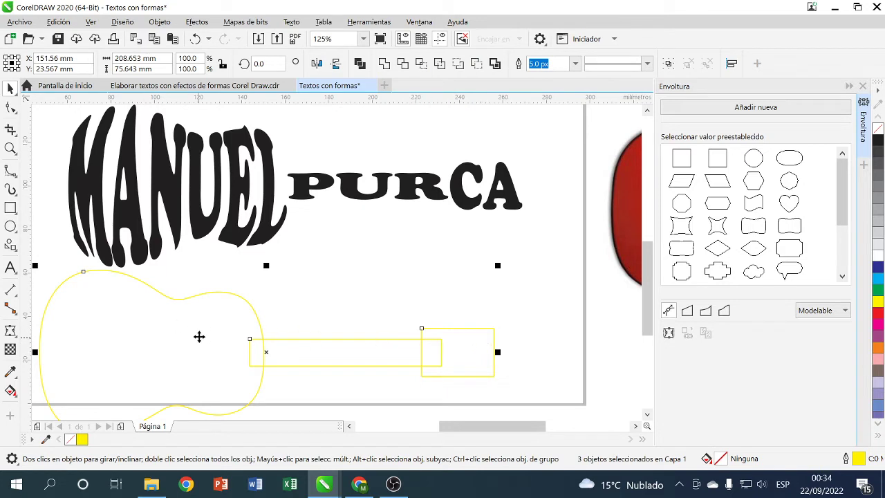
left_click(384, 65)
left_click(443, 355)
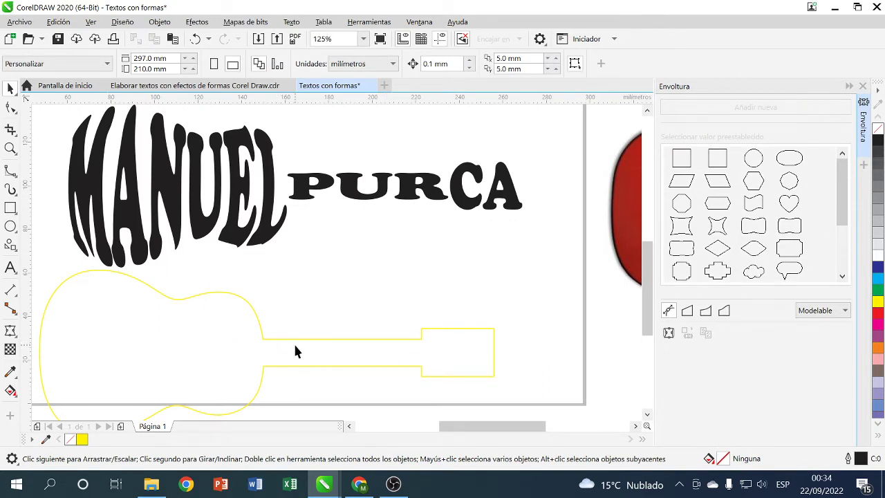
left_click(420, 337)
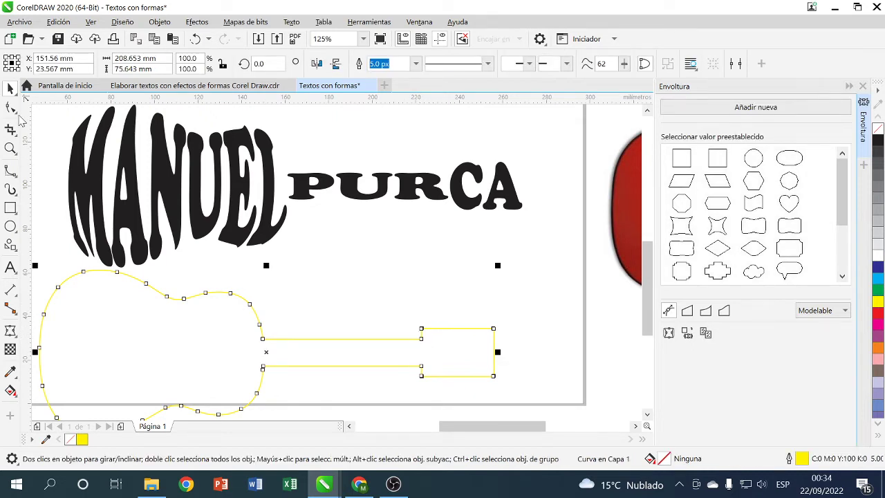
left_click(11, 107)
- Round the top neck-to-headstock corner by adding and removing nodes and curving the segment
scroll(435, 361, "up", 3)
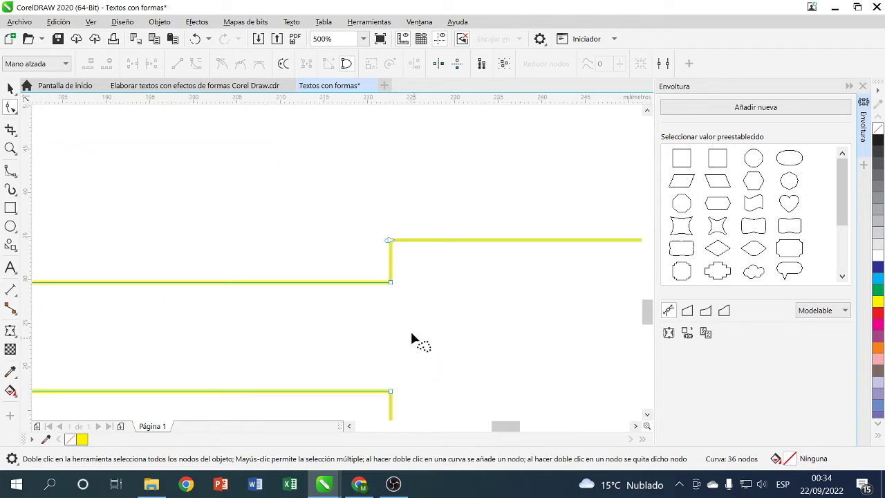
double_click(430, 241)
double_click(431, 241)
double_click(429, 240)
right_click(428, 242)
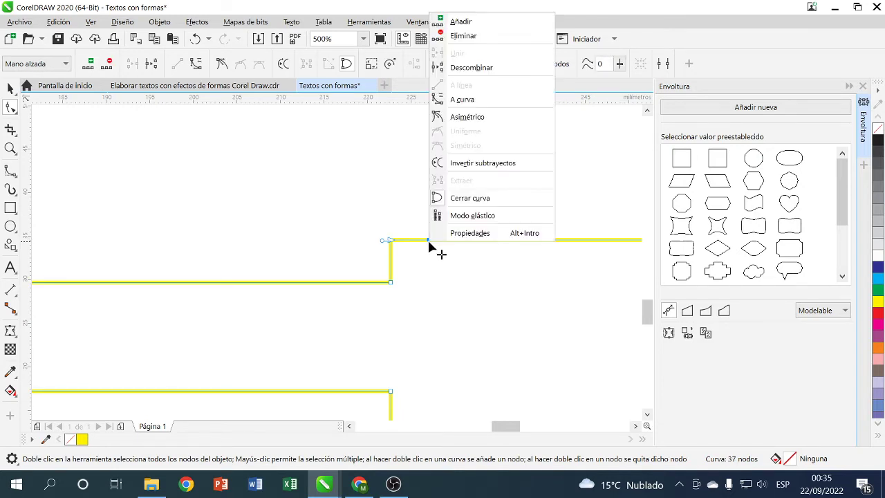
left_click(461, 22)
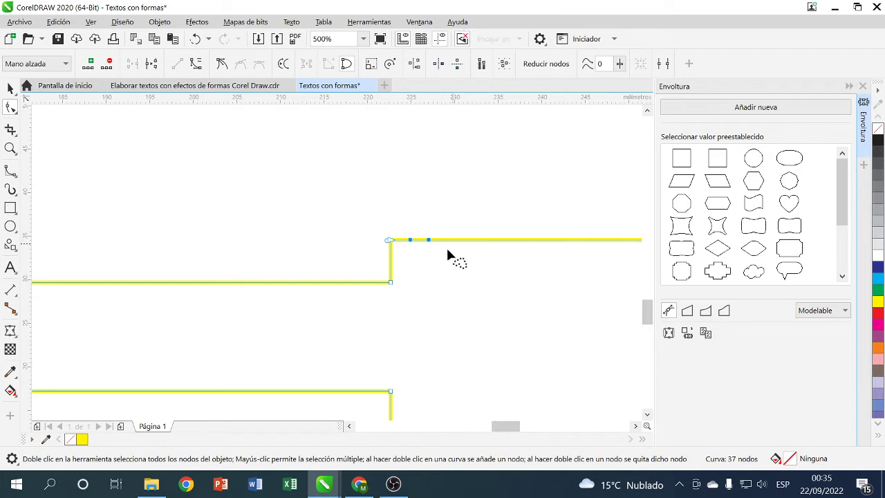
left_click_drag(392, 242, 405, 246)
double_click(401, 249)
double_click(398, 244)
double_click(409, 245)
left_click(428, 239)
mouse_move(392, 242)
left_mouse_down()
mouse_move(399, 265)
mouse_move(408, 247)
left_mouse_up()
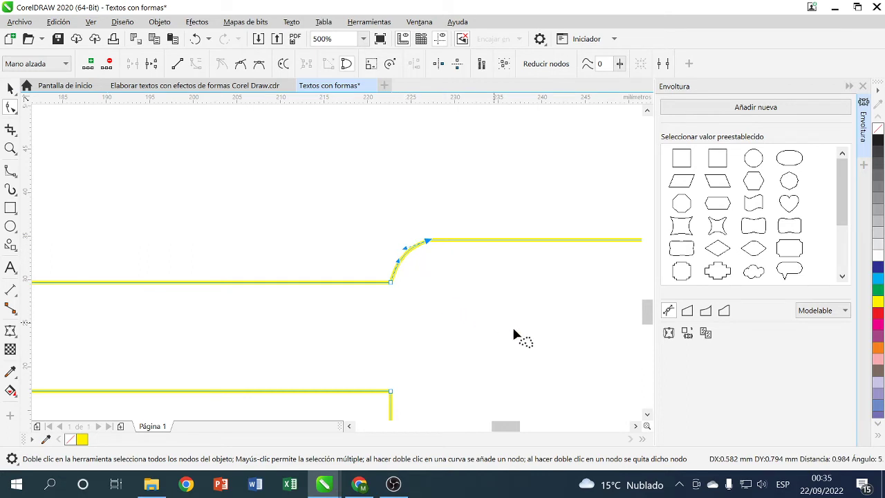
- Round the bottom neck-to-headstock corner the same way, leaving 34 nodes
left_click(647, 415)
left_click(647, 415)
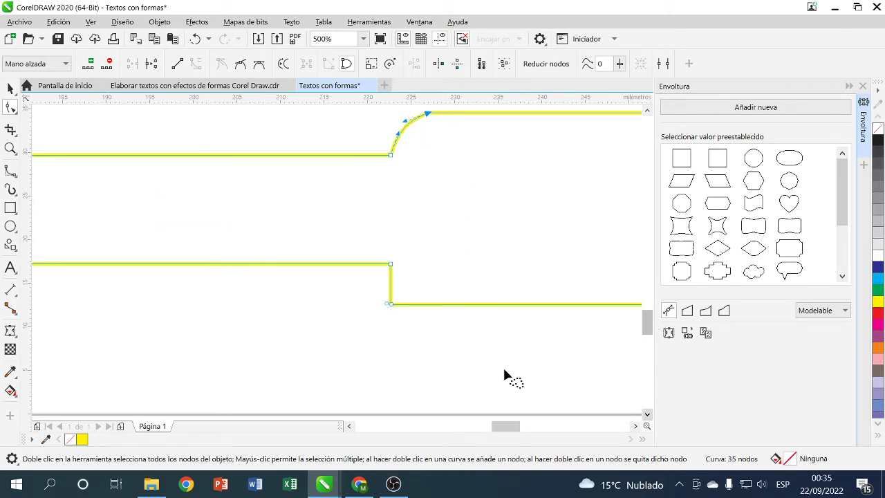
left_click(438, 305)
right_click(439, 306)
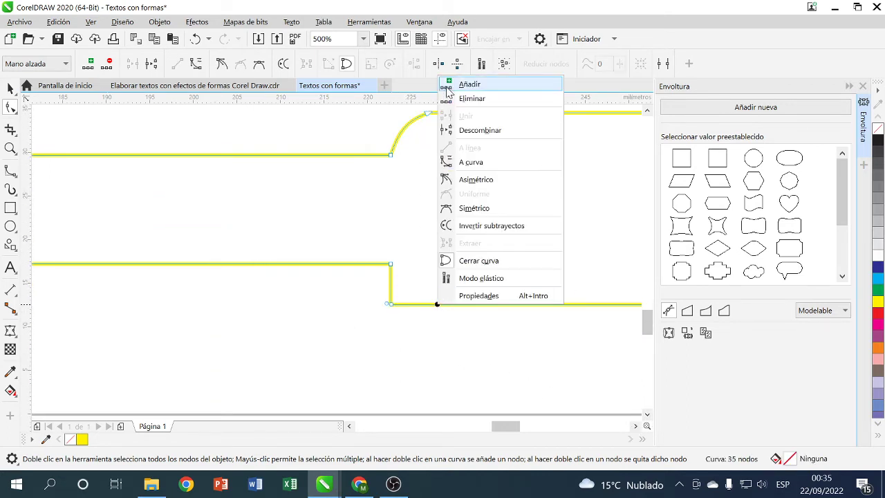
left_click(448, 88)
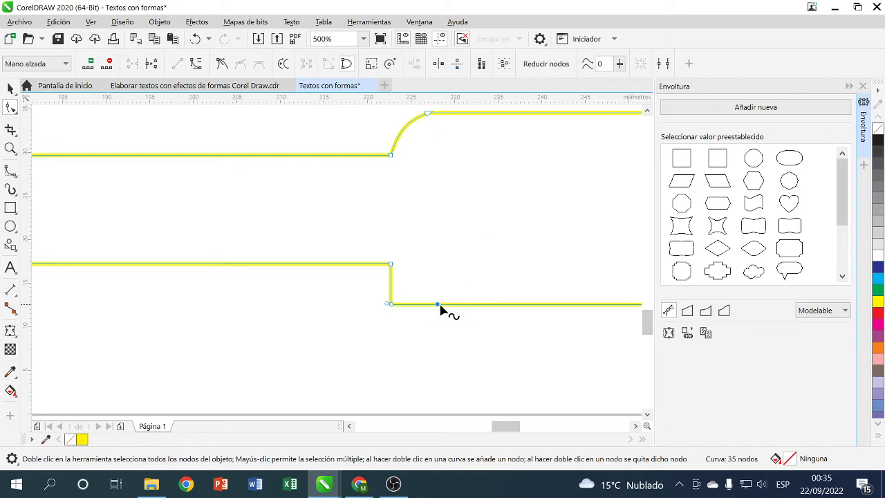
double_click(391, 306)
double_click(436, 304)
left_click_drag(384, 304, 418, 307)
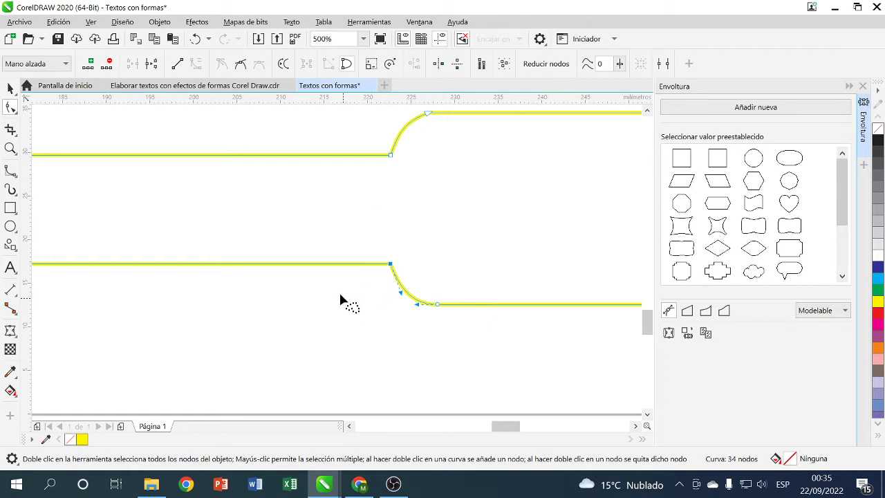
left_click(10, 89)
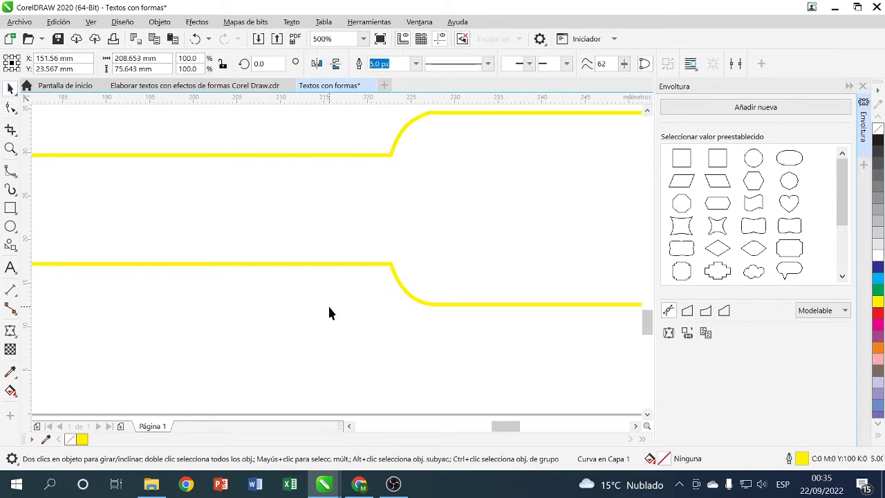
scroll(329, 313, "down", 2)
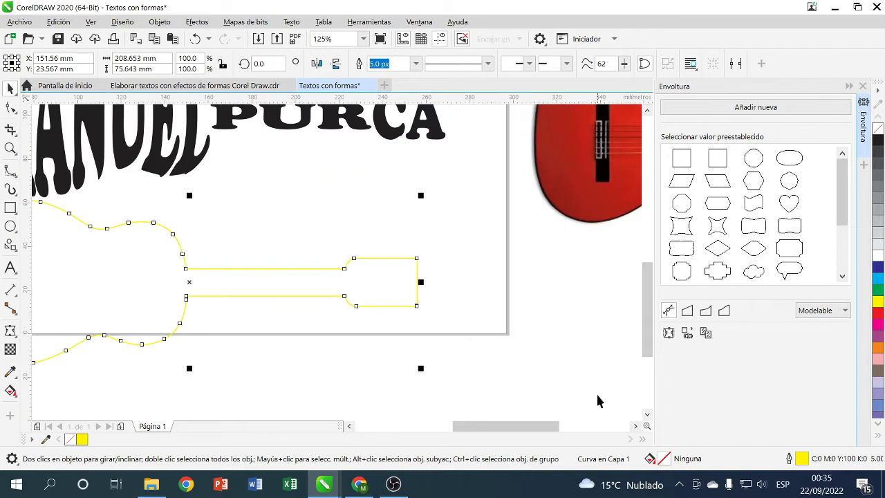
left_click_drag(543, 425, 518, 427)
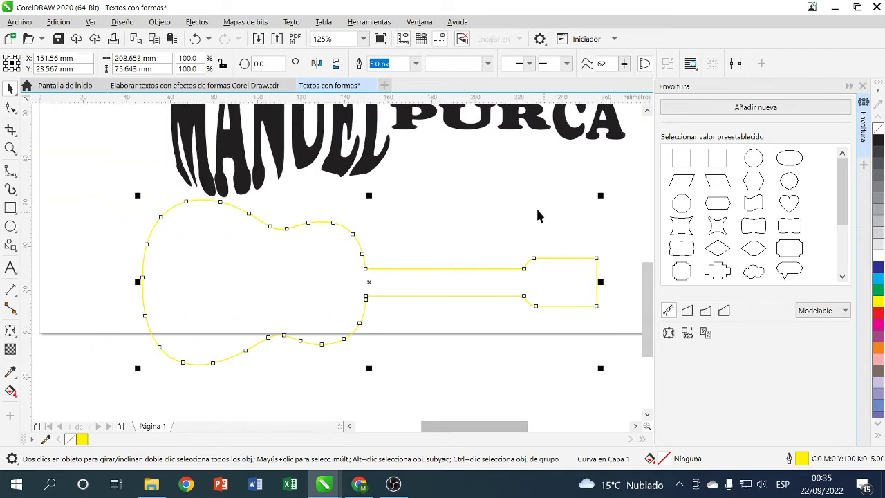
left_click(115, 153)
left_click(648, 112)
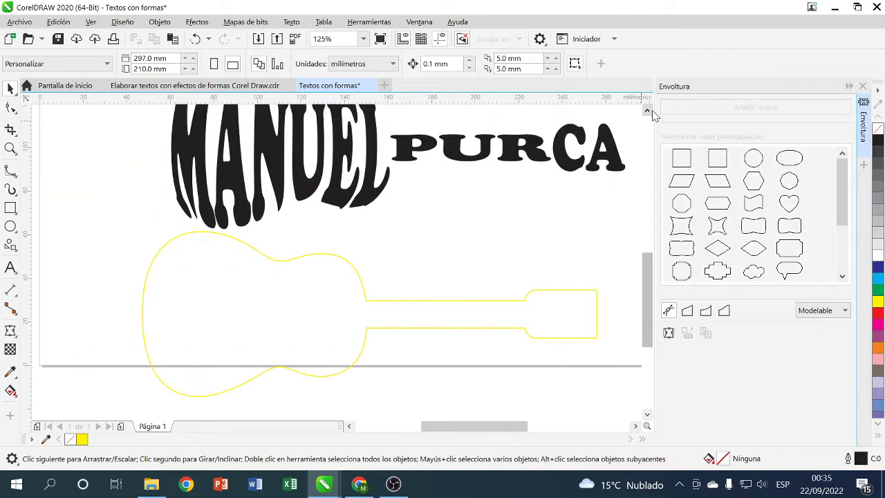
left_click(360, 304)
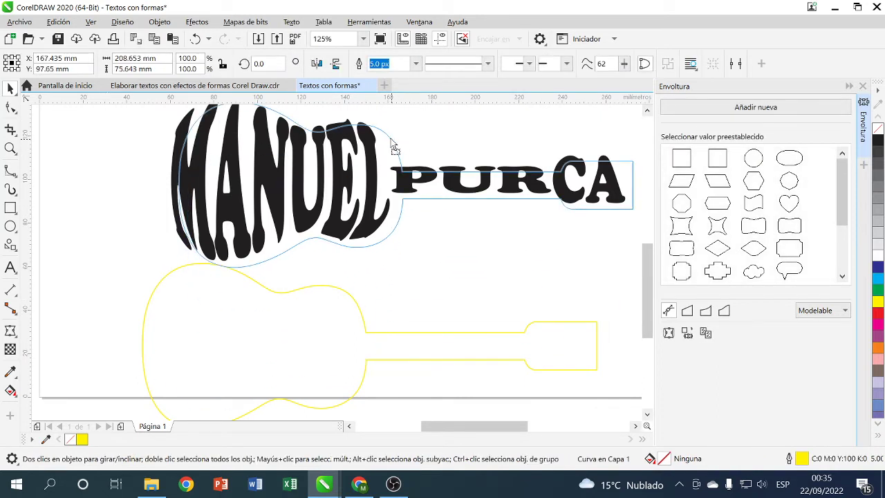
mouse_move(390, 139)
left_mouse_down()
mouse_move(381, 138)
mouse_move(385, 130)
left_mouse_up()
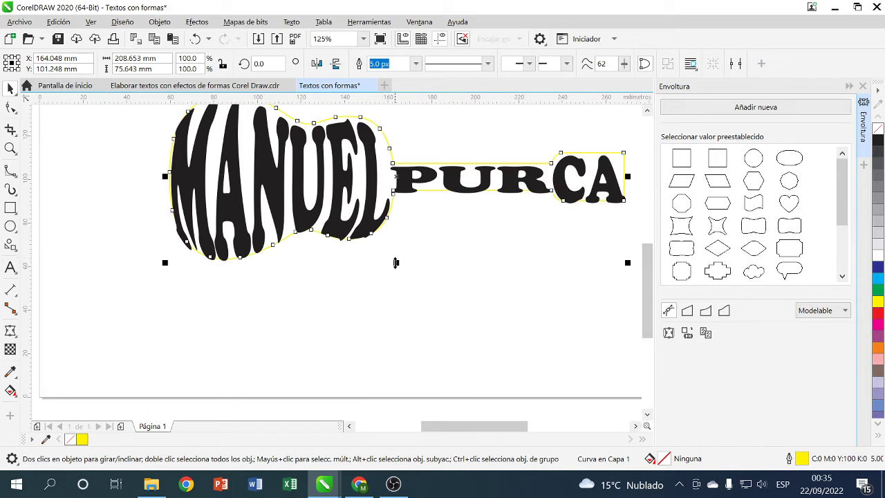
left_click_drag(396, 263, 396, 275)
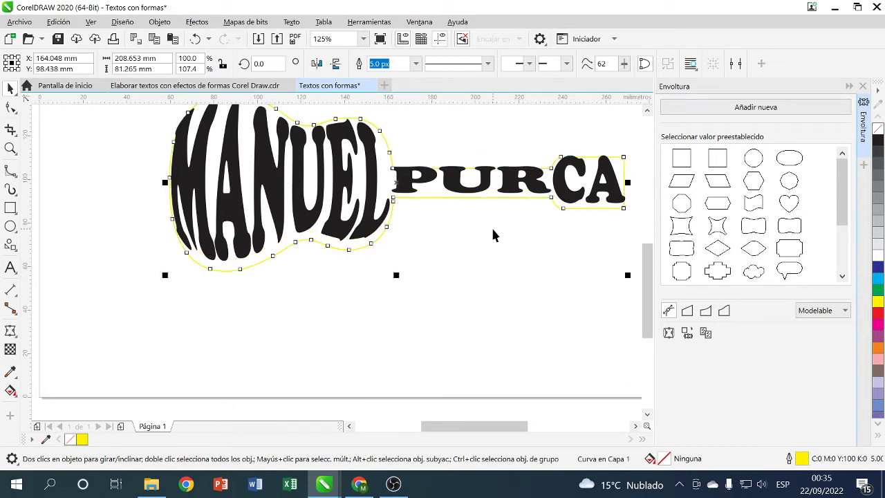
key("Up")
key("Up")
key("Up")
key("Up")
key("Up")
key("Up")
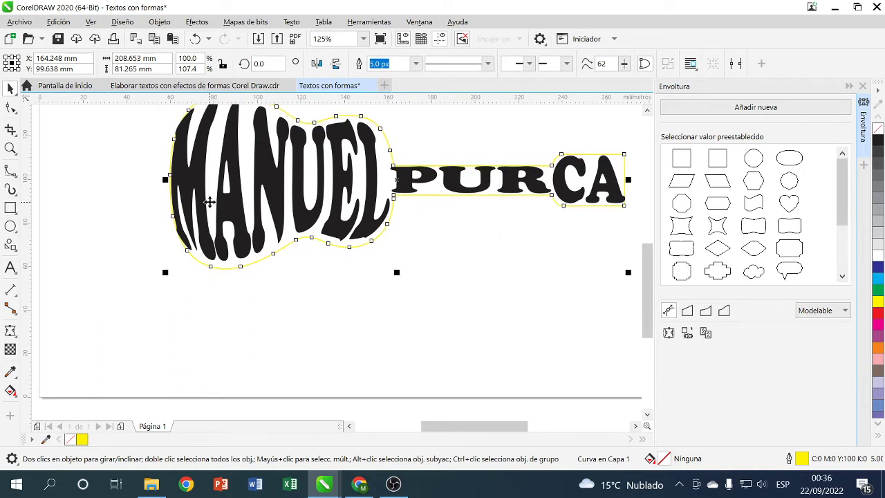
- Add a 3.58 mm outside Silueta contour around the guitar lettering and break it apart with Ctrl+K
left_click(10, 331)
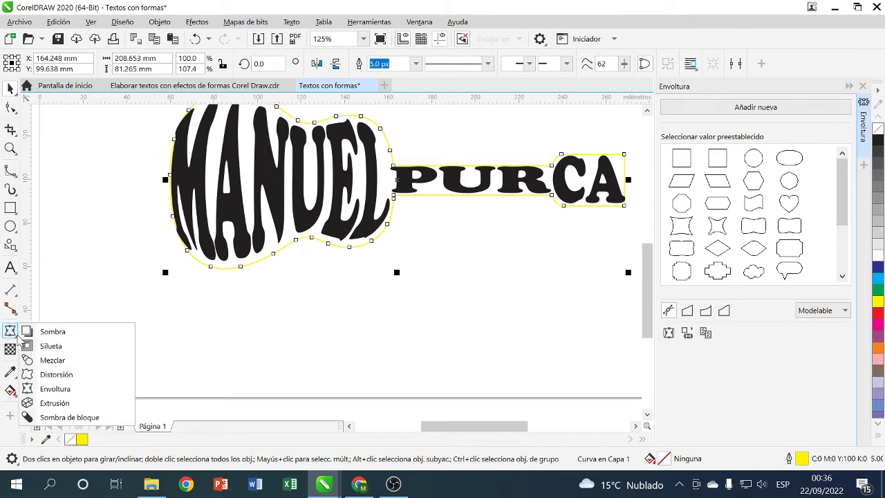
left_click(54, 344)
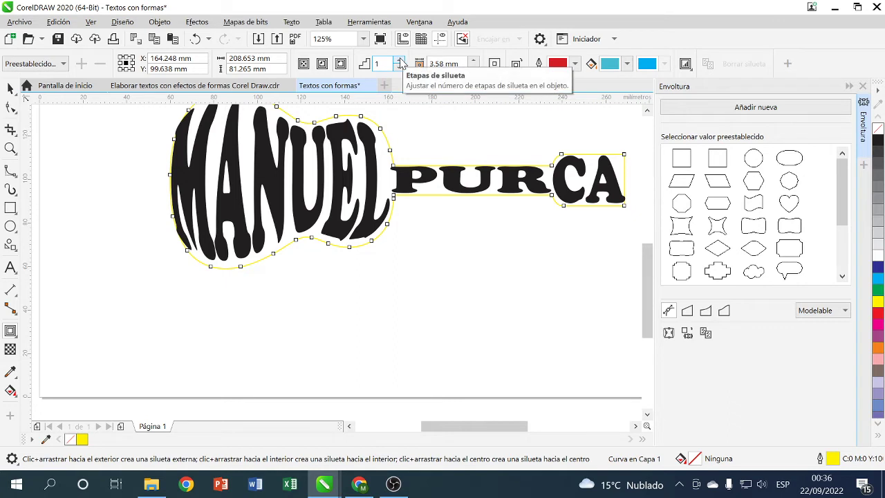
left_click(342, 67)
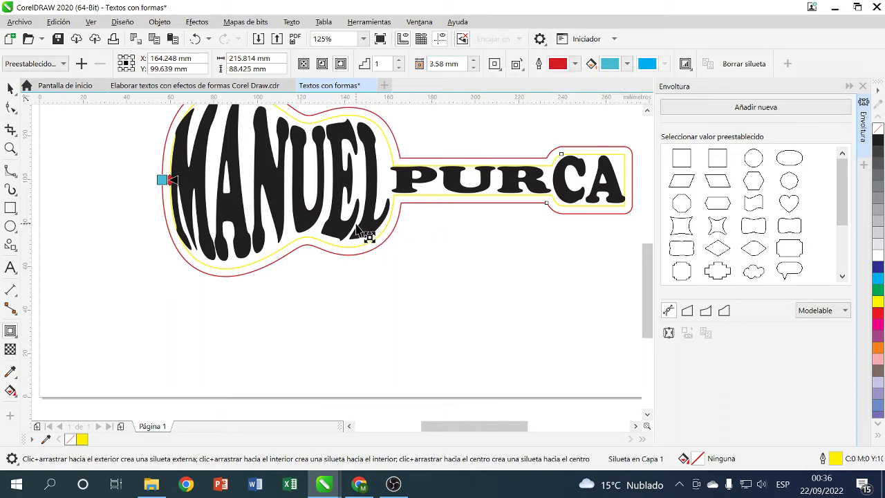
key("ctrl+k")
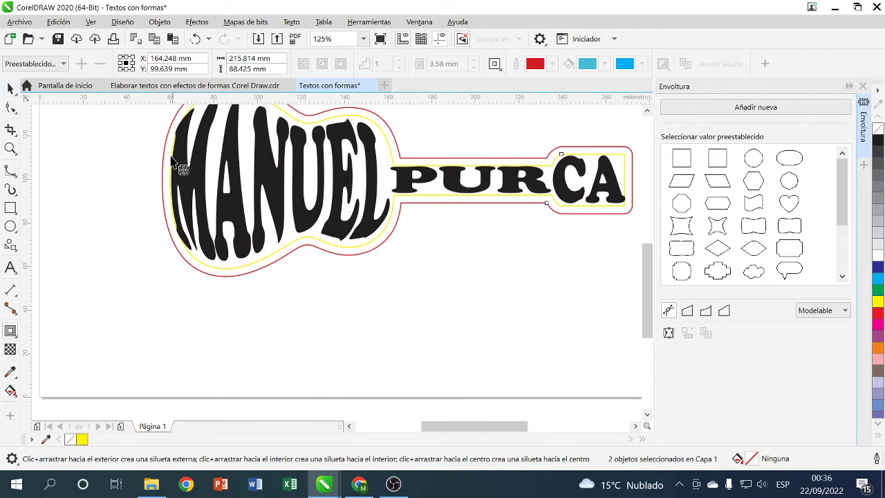
left_click(11, 89)
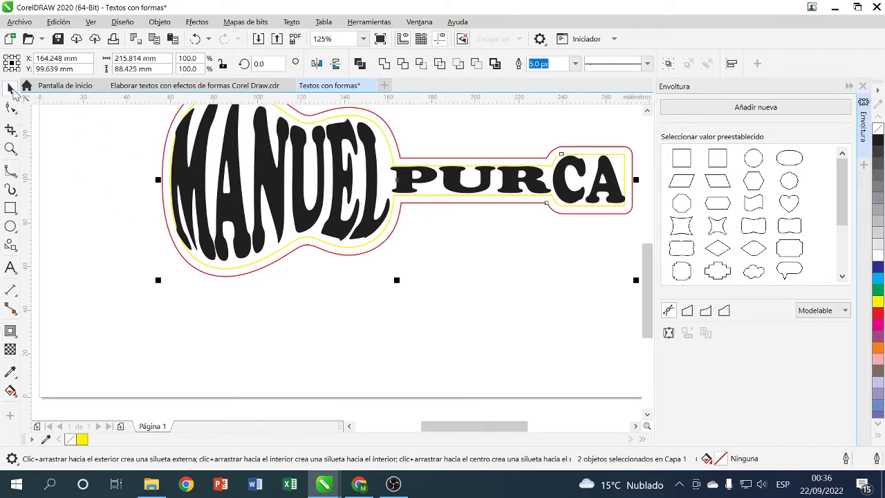
- Select the yellow guitar curve and remove its outline colour from the palette
left_click(484, 350)
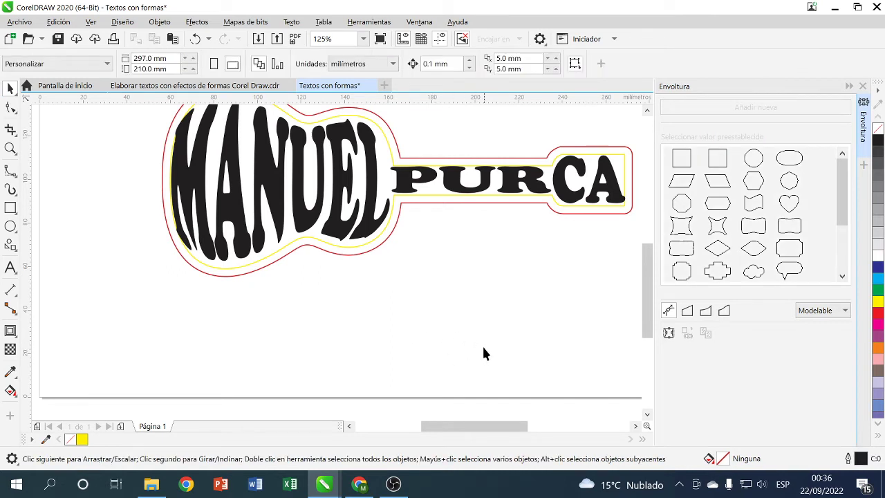
left_click(398, 218)
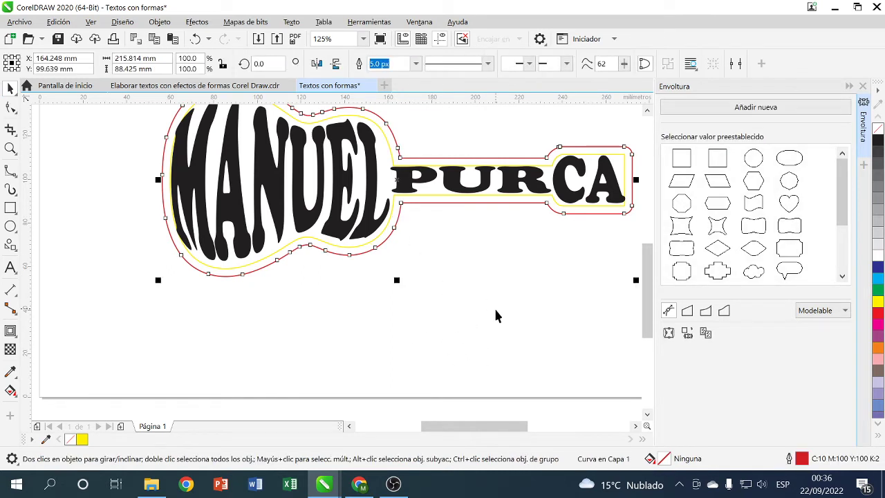
left_click(467, 278)
left_click(395, 210)
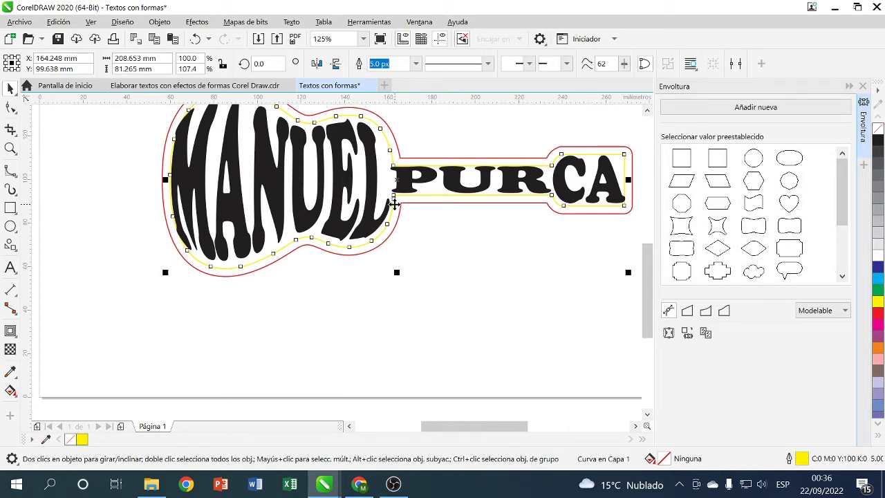
left_click(477, 349)
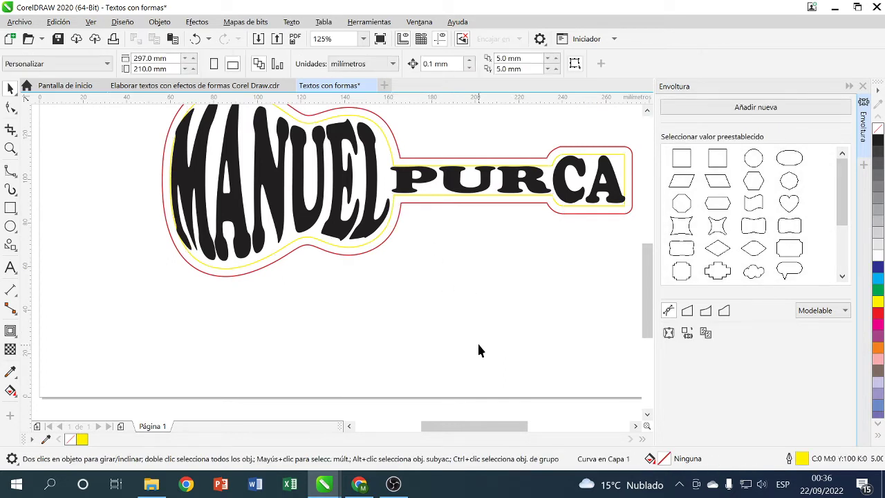
left_click(389, 220)
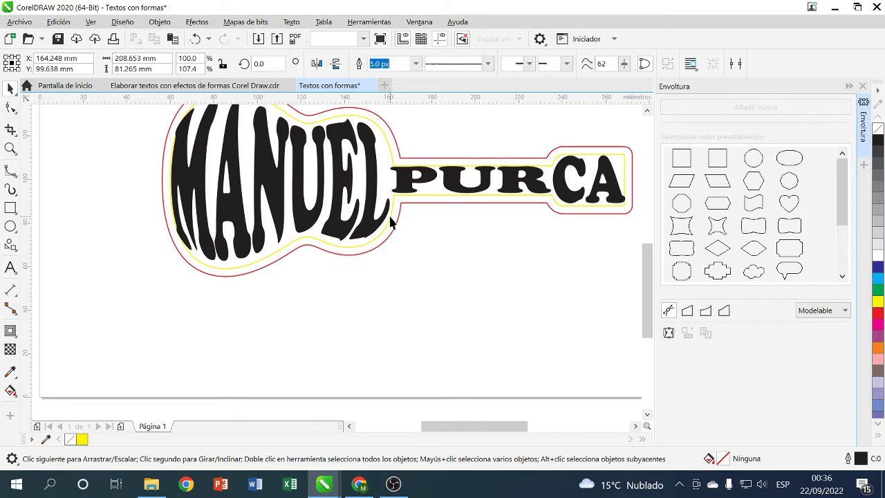
left_click(444, 226)
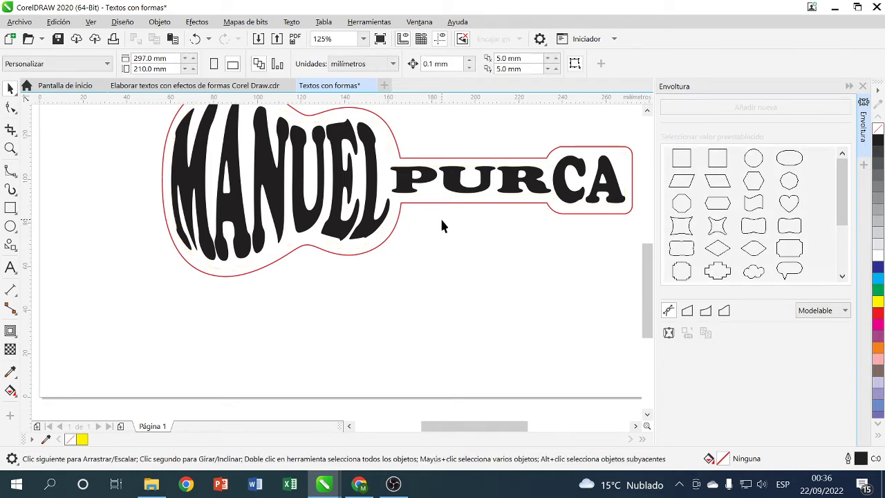
- Scale the red guitar outline slightly with its handles to fit snugly around the lettering
left_click(305, 248)
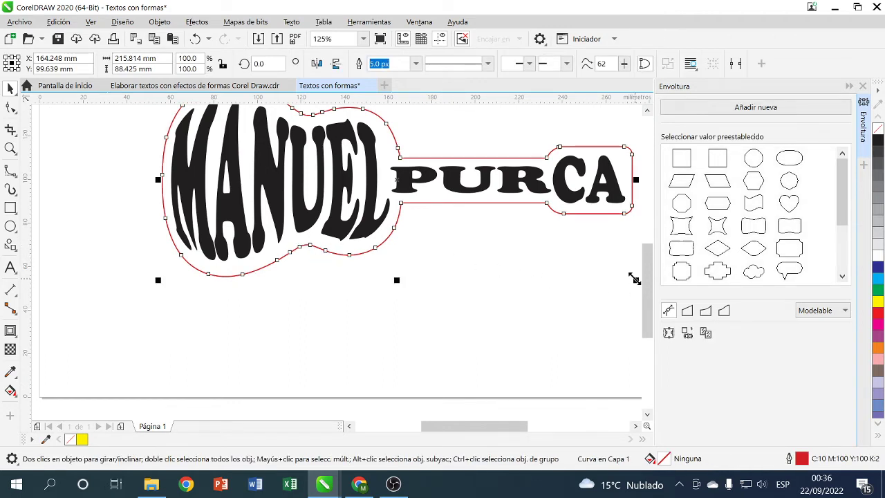
left_click_drag(398, 280, 402, 266)
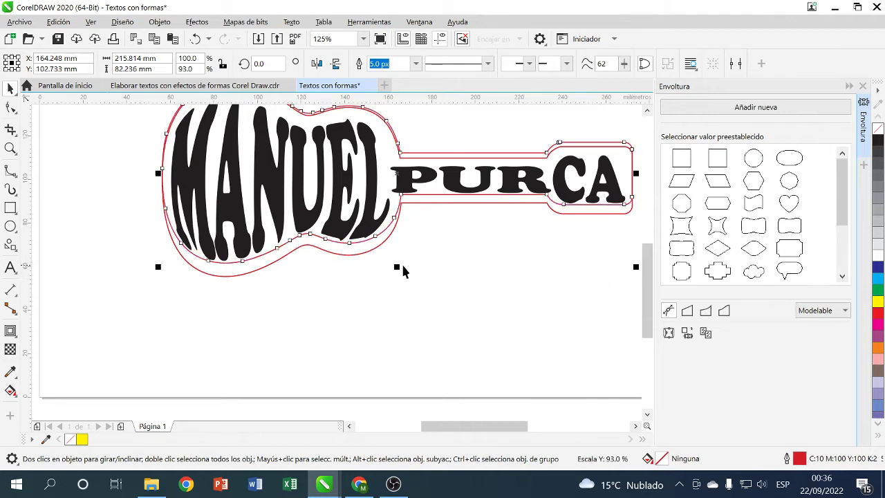
mouse_move(637, 174)
left_mouse_down()
mouse_move(613, 182)
mouse_move(632, 175)
left_mouse_up()
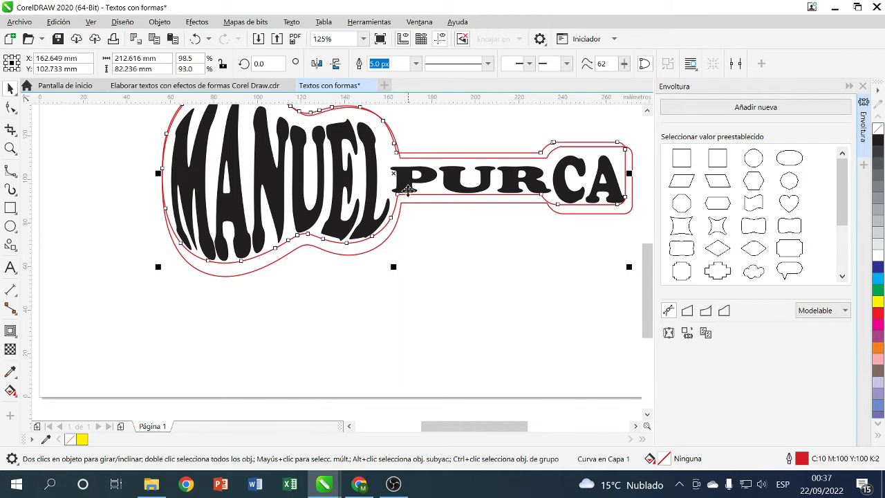
left_click_drag(393, 266, 394, 275)
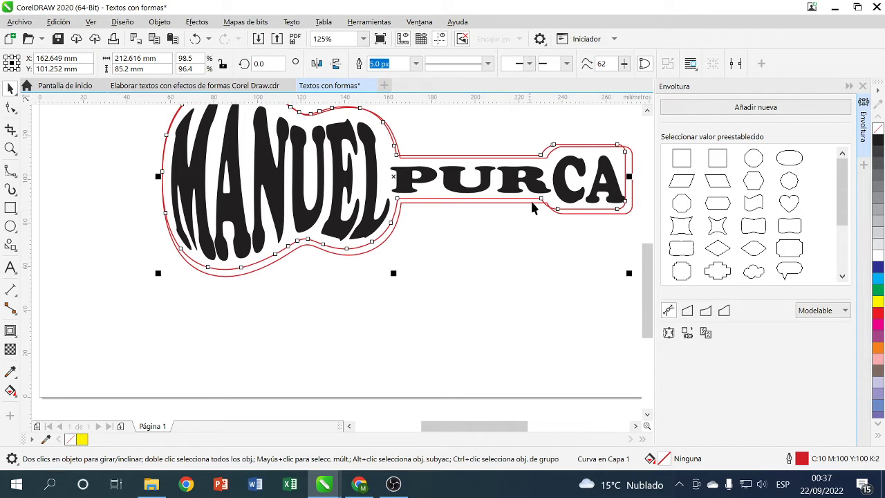
left_click_drag(392, 275, 393, 276)
scroll(406, 218, "up", 1)
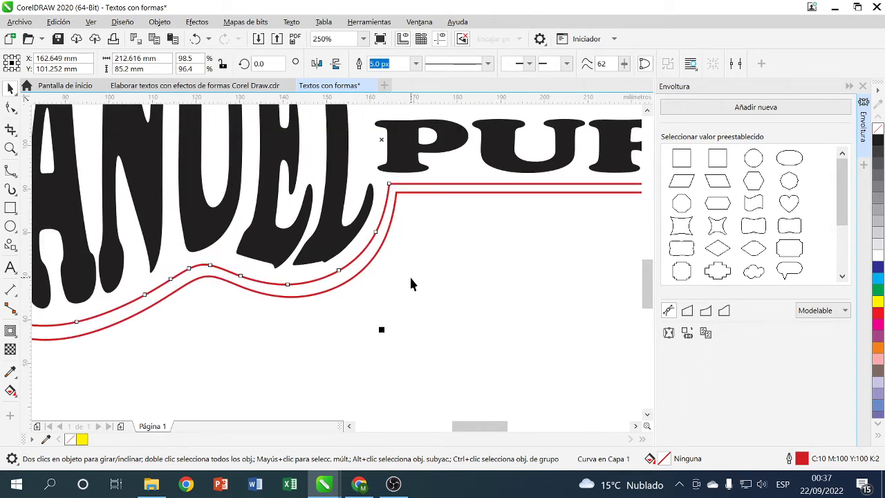
- Select both red guitar outlines and apply 'Detrás menos delante' to cut the inner from the outer
left_click(405, 391)
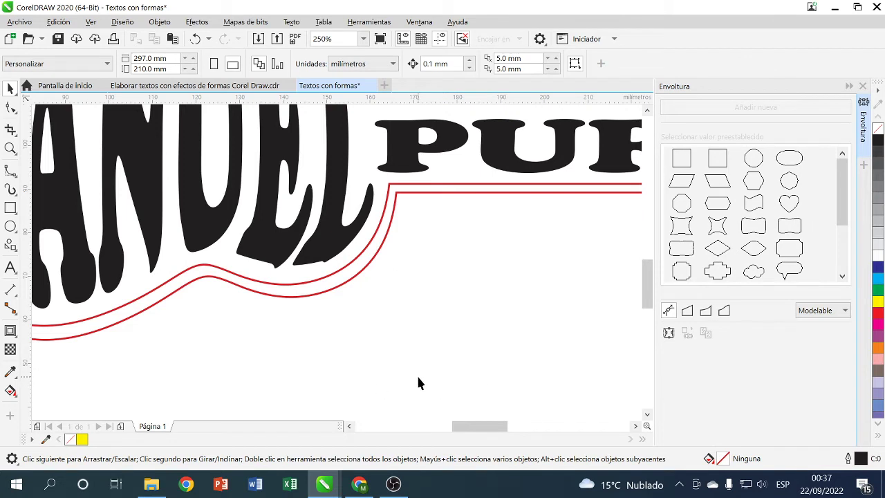
left_click(365, 249)
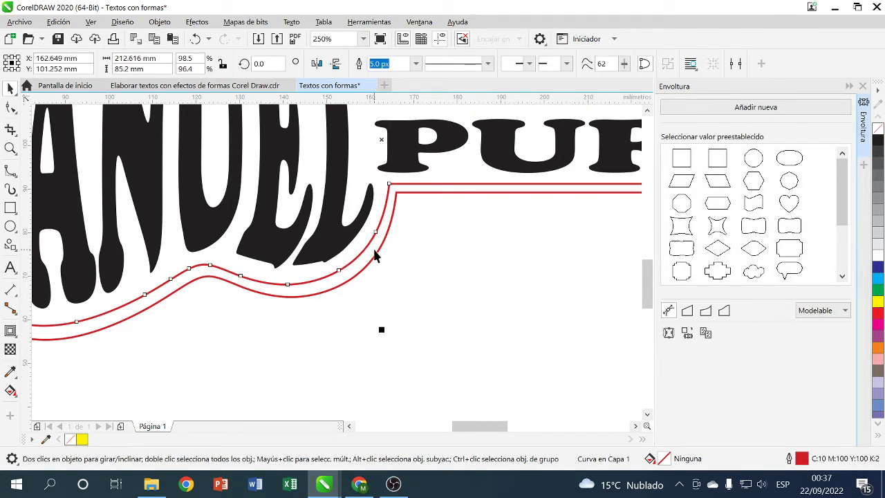
left_click(379, 247, "shift")
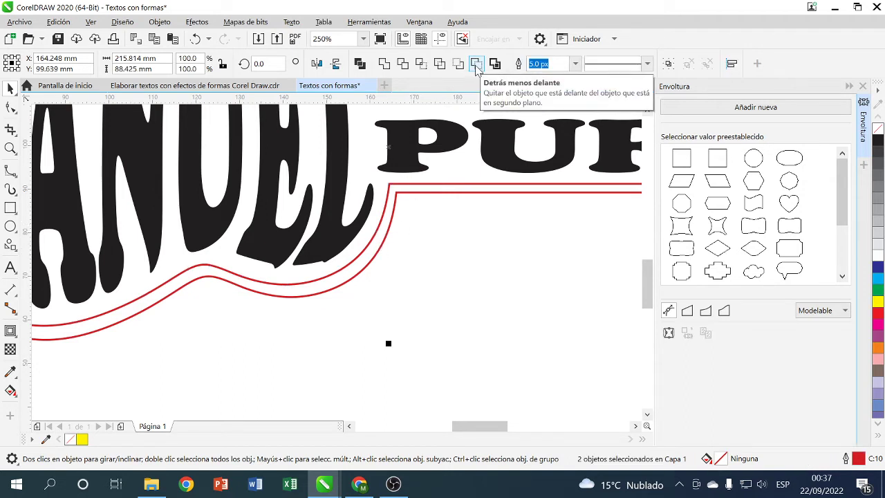
key("F3")
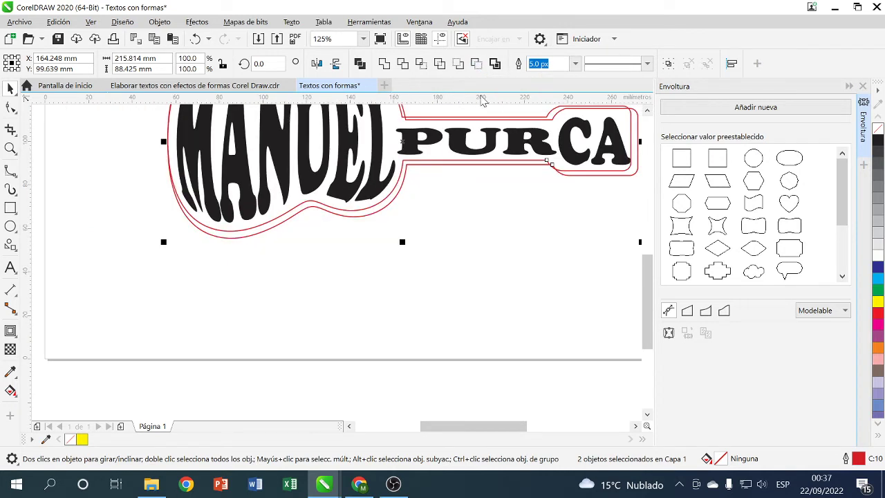
left_click(648, 110)
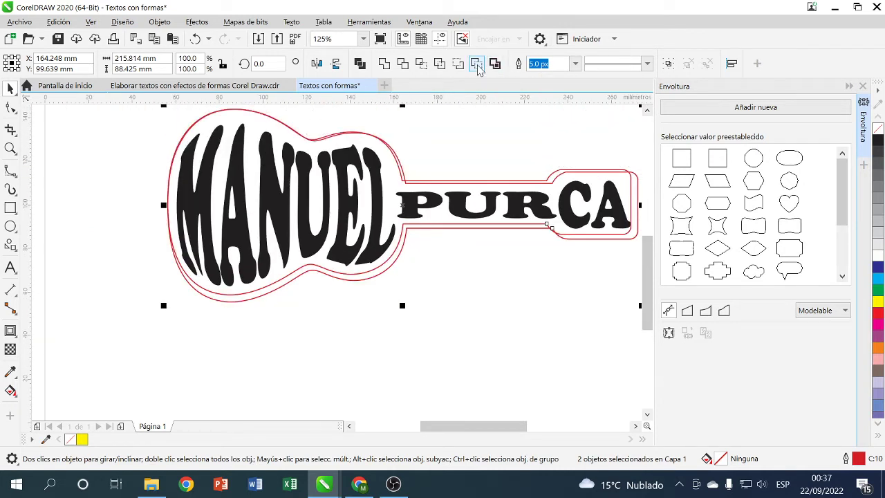
left_click(476, 63)
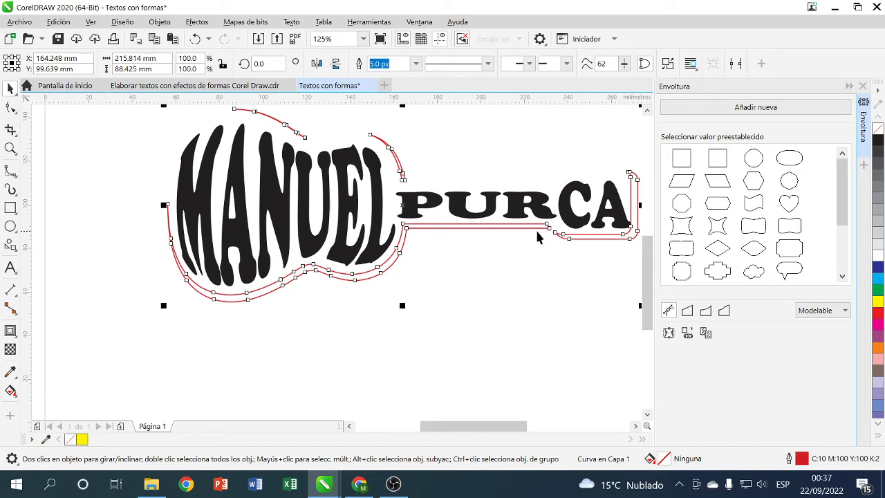
- Reselect the resulting red outline band to check it, then deselect
left_click(469, 284)
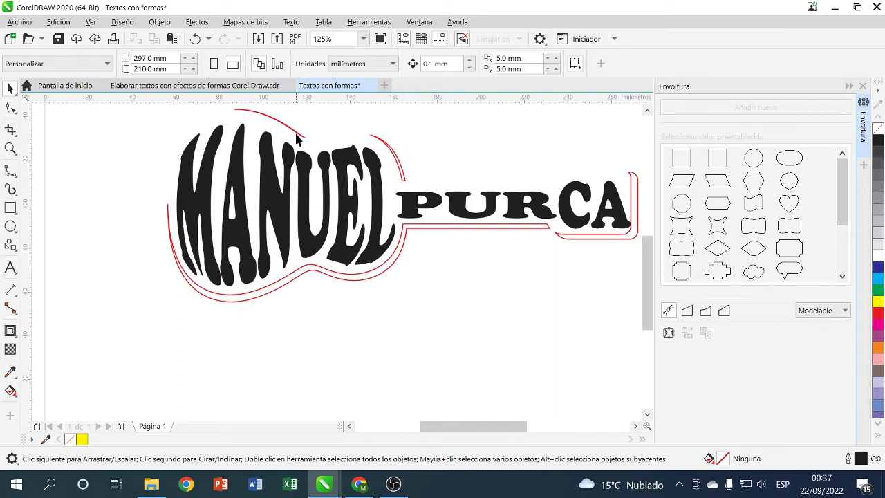
left_click(296, 132)
left_click(365, 123)
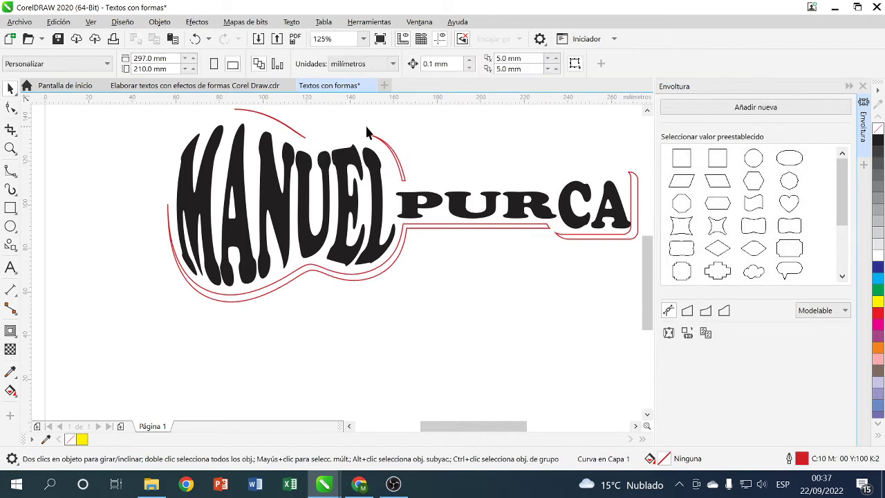
left_click(284, 126)
left_click(470, 138)
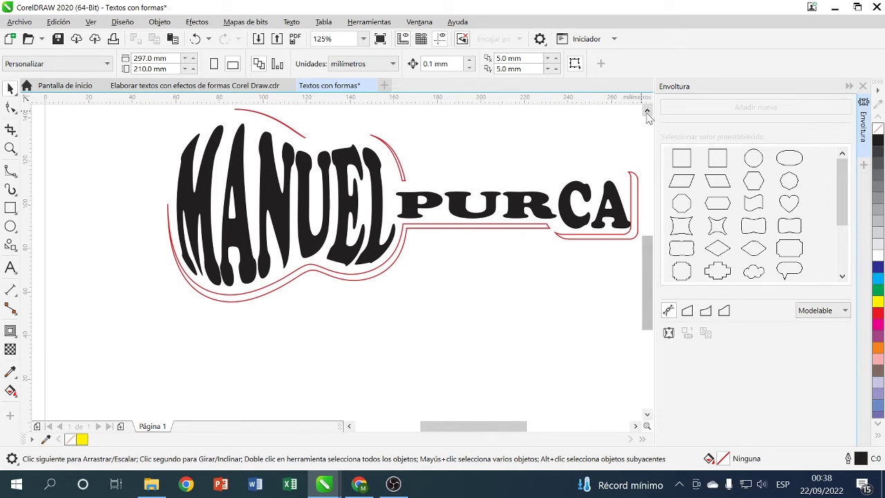
left_click(636, 426)
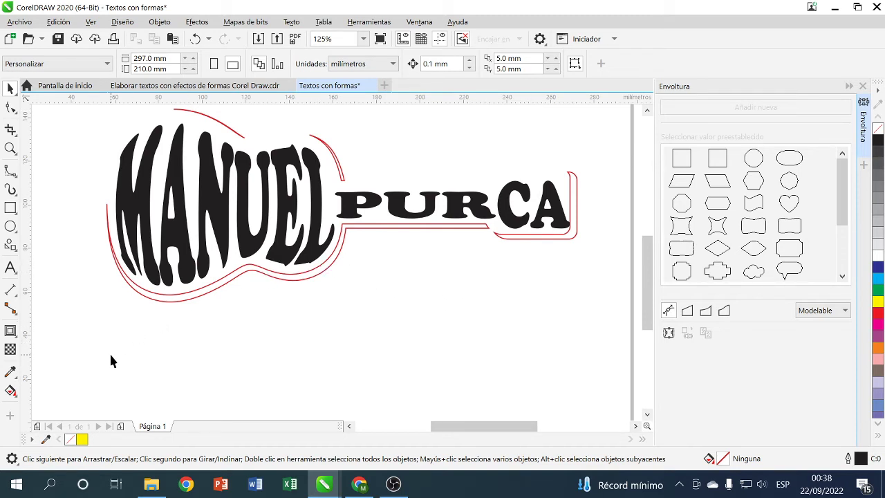
- Fill the guitar band orange with a blue outline, then set the outline width to 5.0 px
left_click(173, 300)
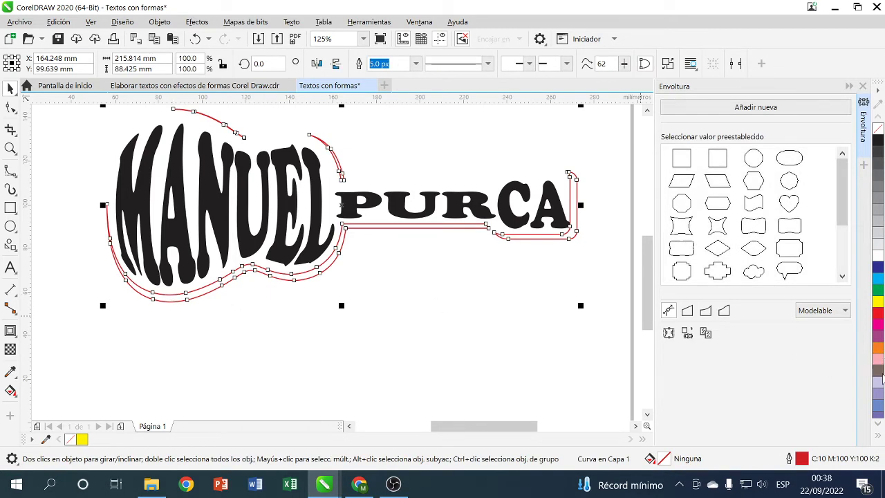
left_click(878, 350)
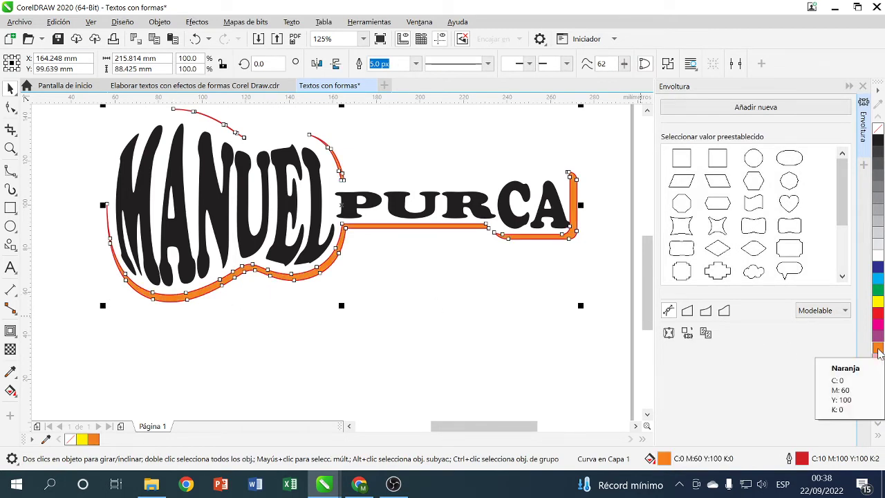
right_click(877, 267)
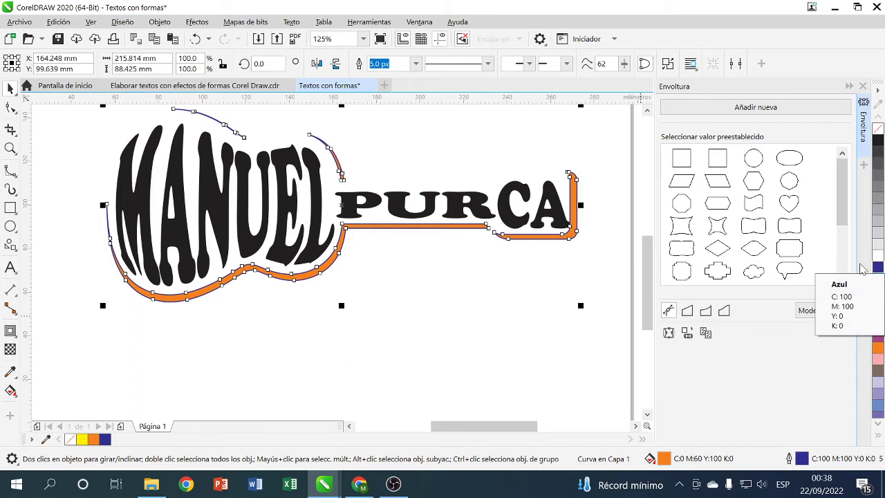
left_click(415, 64)
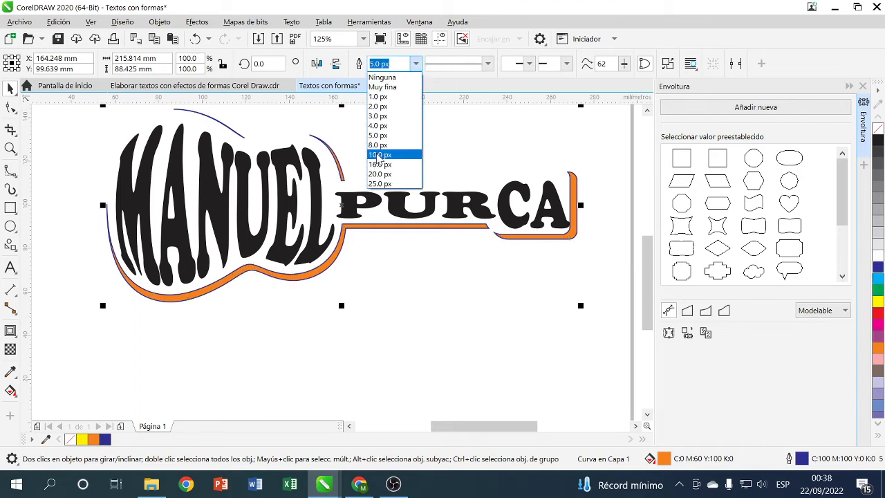
left_click(379, 155)
left_click(415, 63)
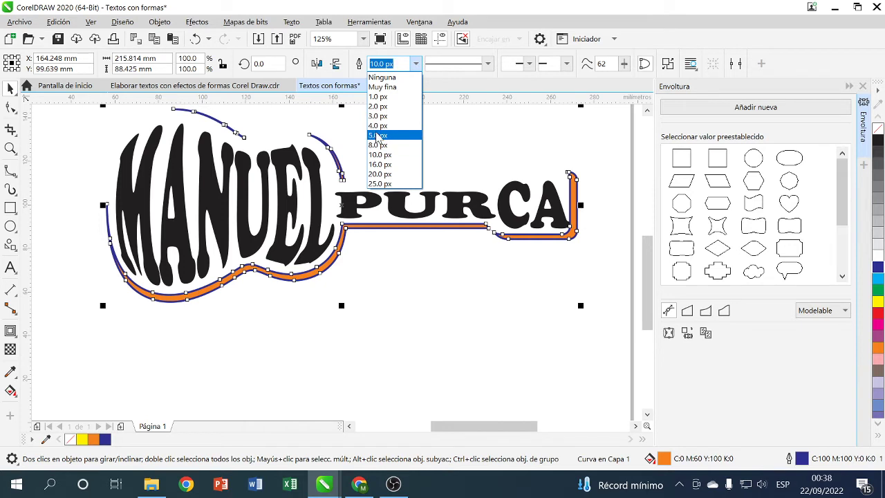
left_click(377, 136)
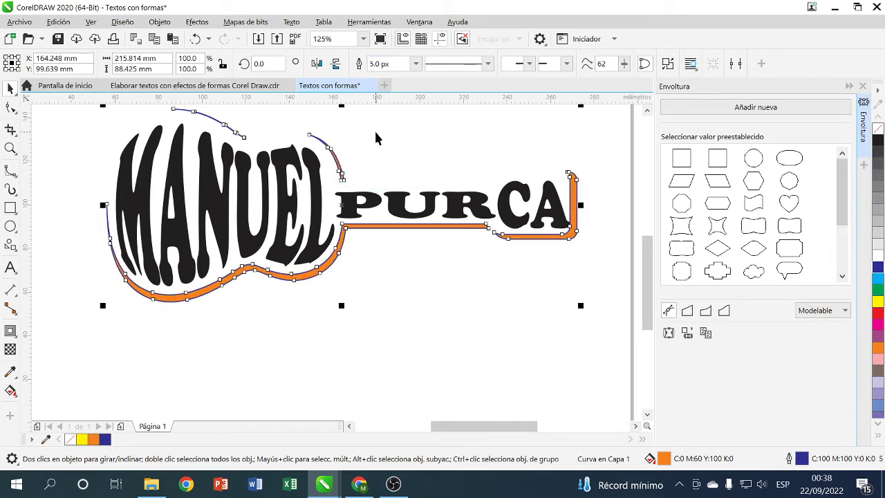
left_click(421, 140)
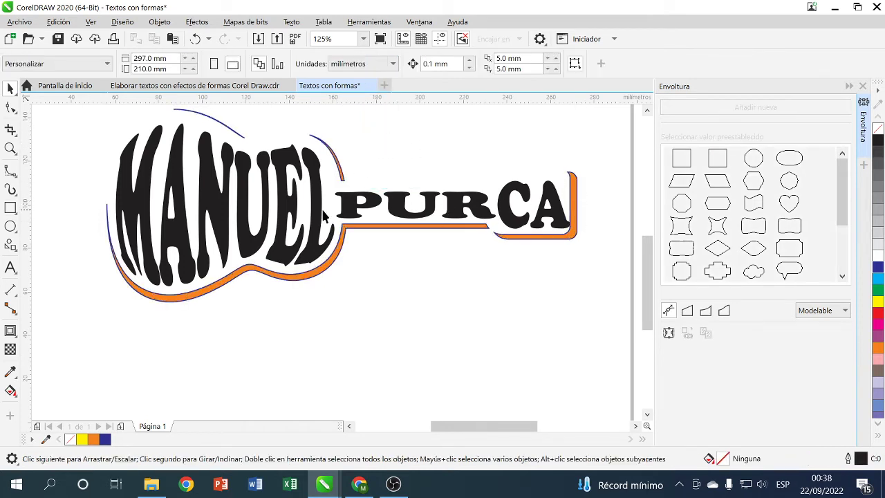
- Fill the MANUEL lettering with a light tan from the brown shades
left_click(178, 178)
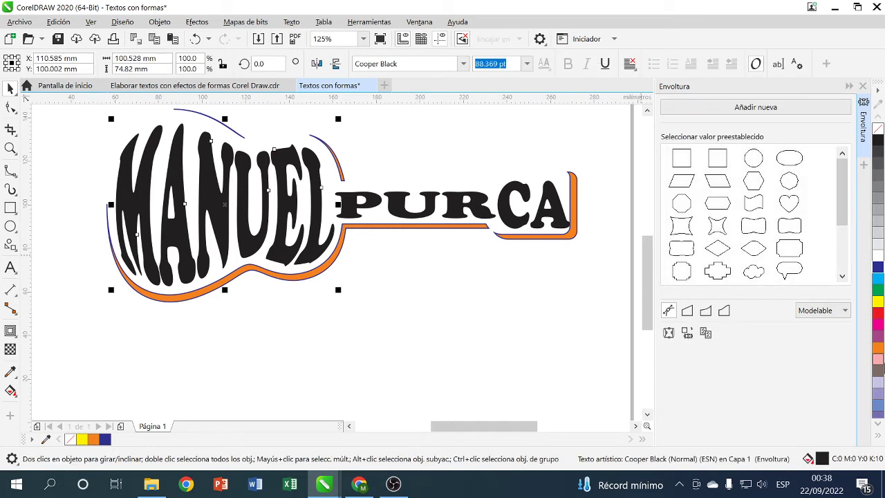
scroll(876, 365, "down", 3)
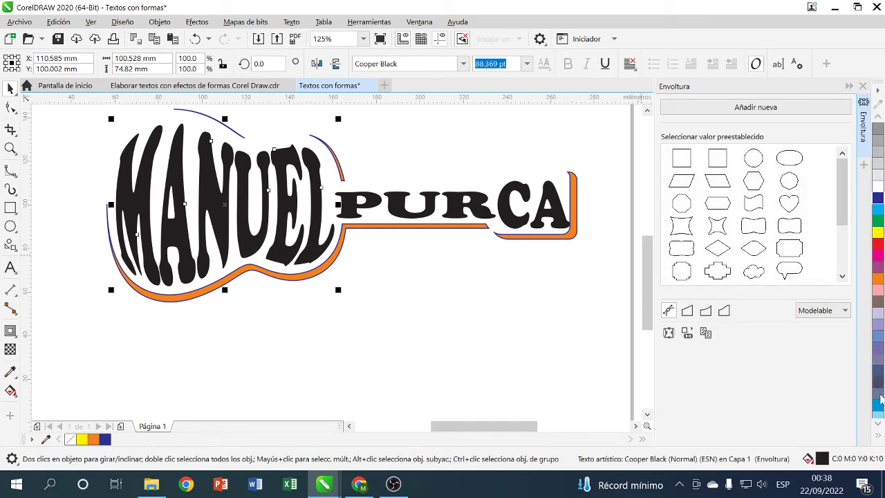
scroll(882, 410, "down", 6)
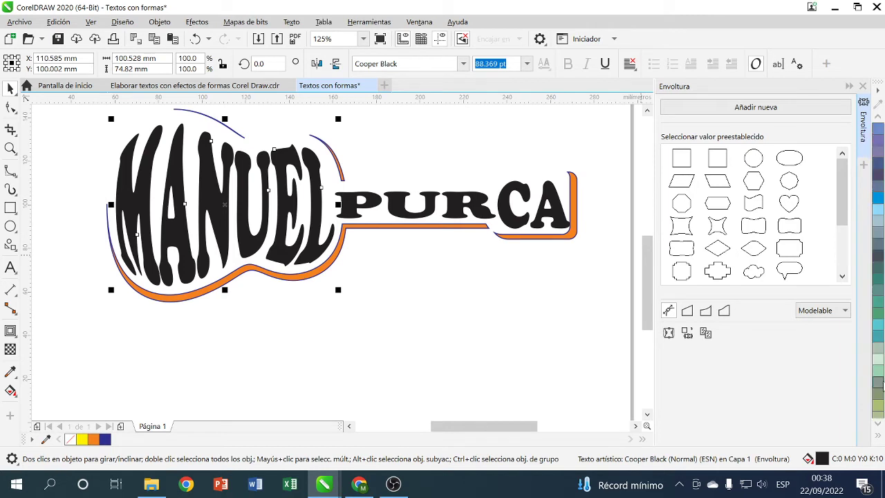
scroll(882, 391, "down", 2)
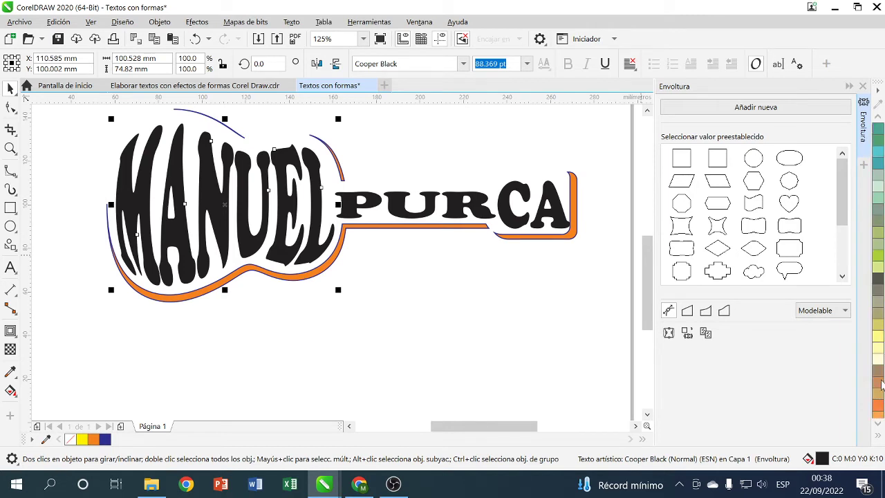
left_click(879, 385)
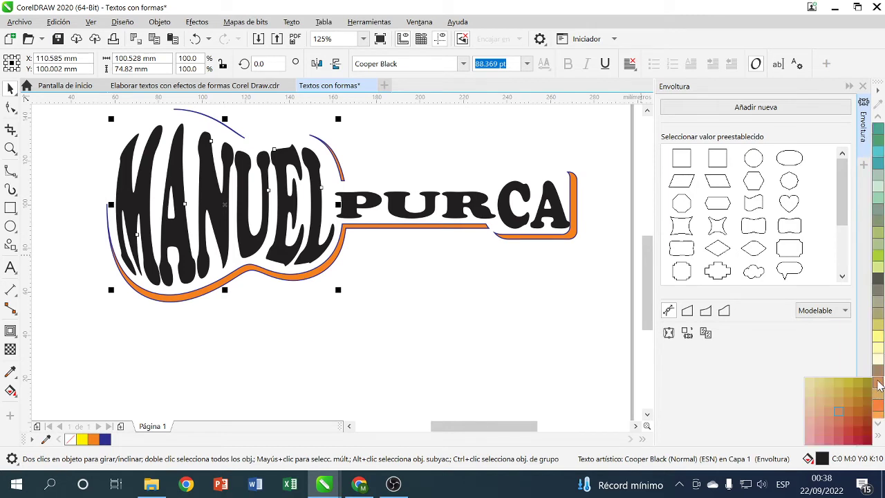
left_click(820, 387)
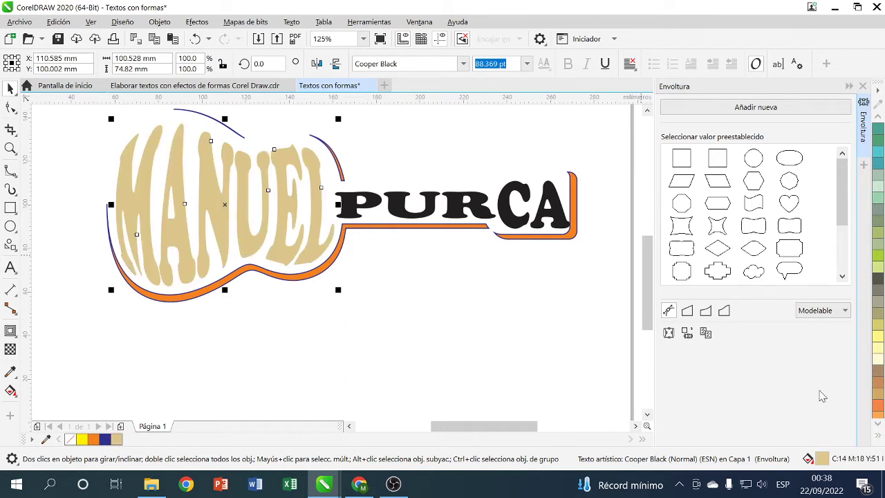
- Fill the PUR and CA letter groups with brown (C0 M20 Y40 K40)
left_click(401, 205)
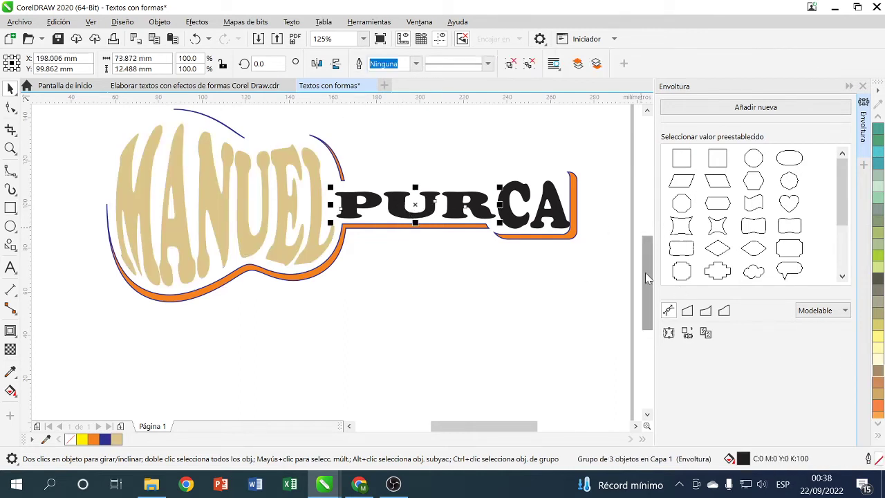
left_click(878, 377)
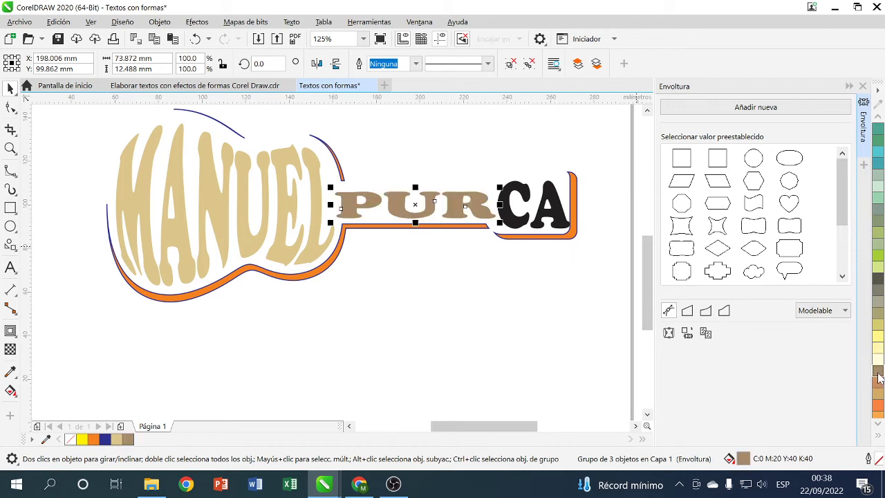
left_click(560, 221)
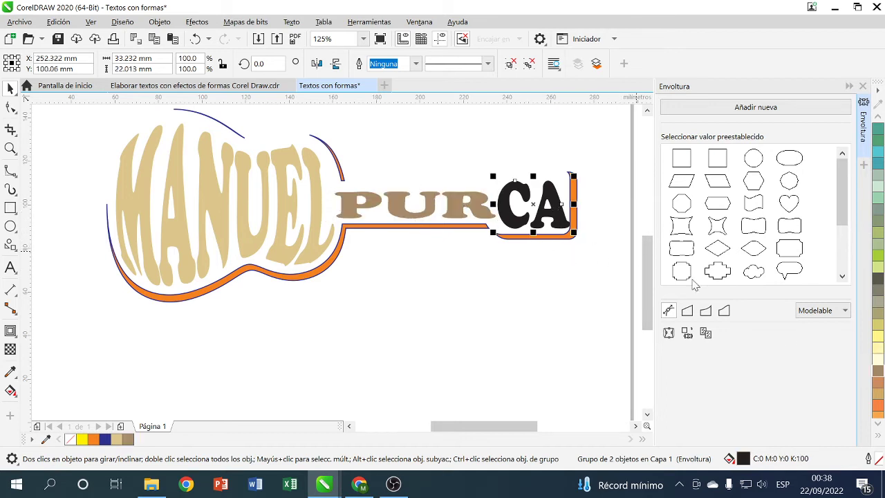
left_click(878, 371)
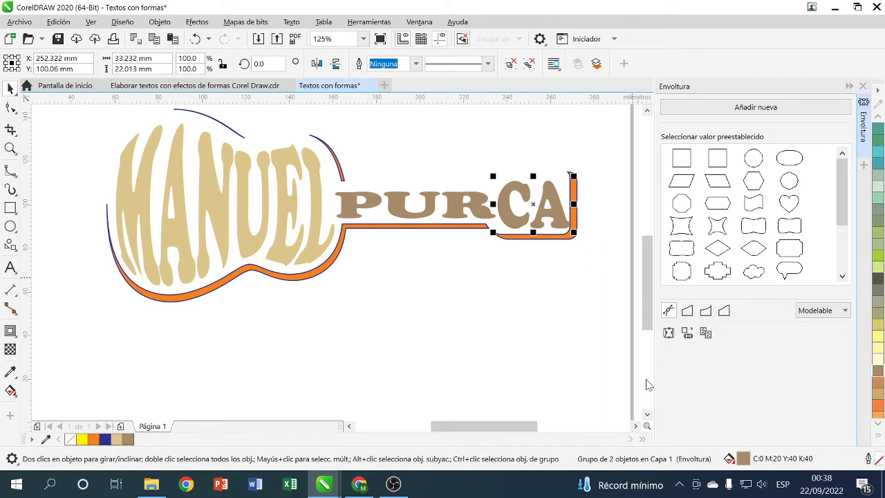
left_click(636, 425)
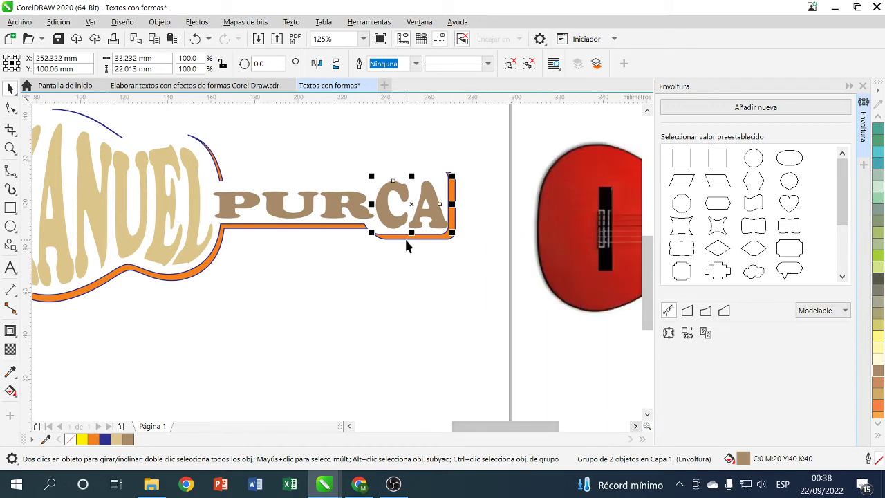
left_click(383, 264)
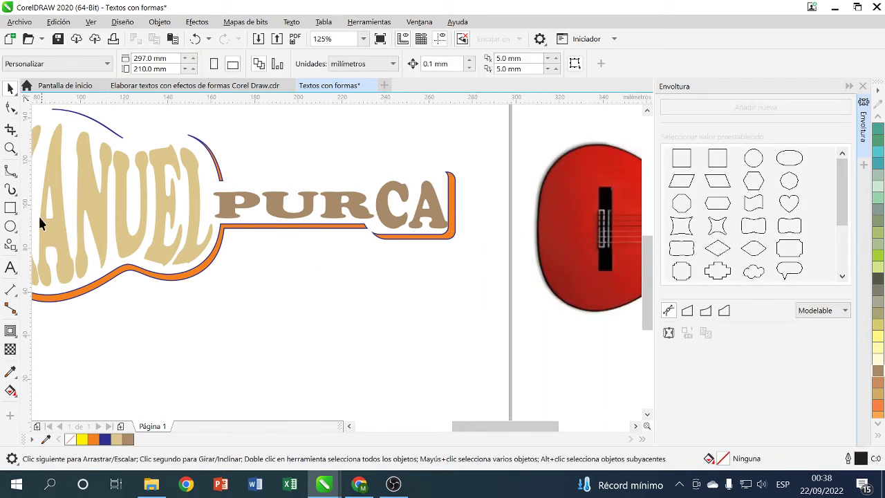
- Draw a small rectangle below the CA letters and rotate it 90°
left_click(11, 207)
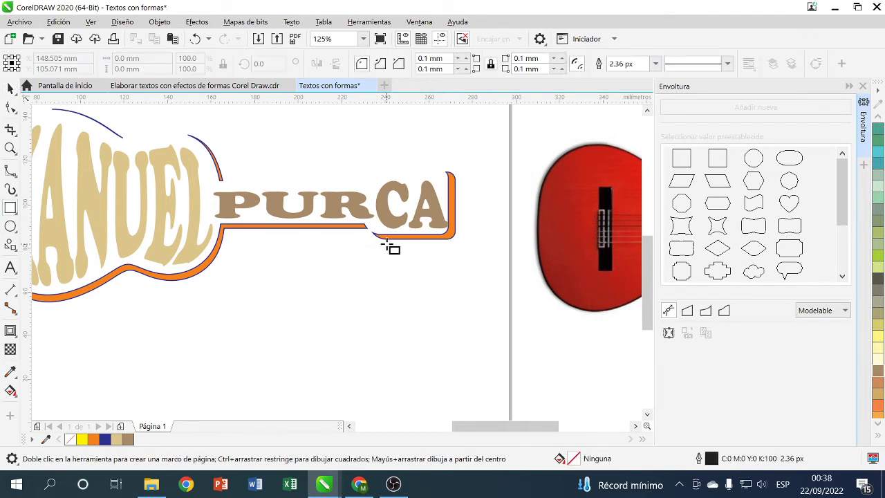
left_click_drag(387, 243, 391, 253)
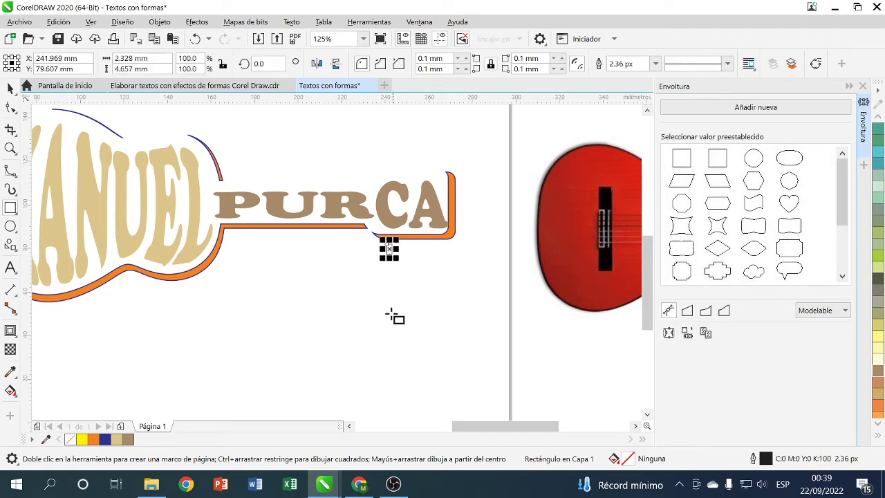
scroll(366, 214, "up", 4)
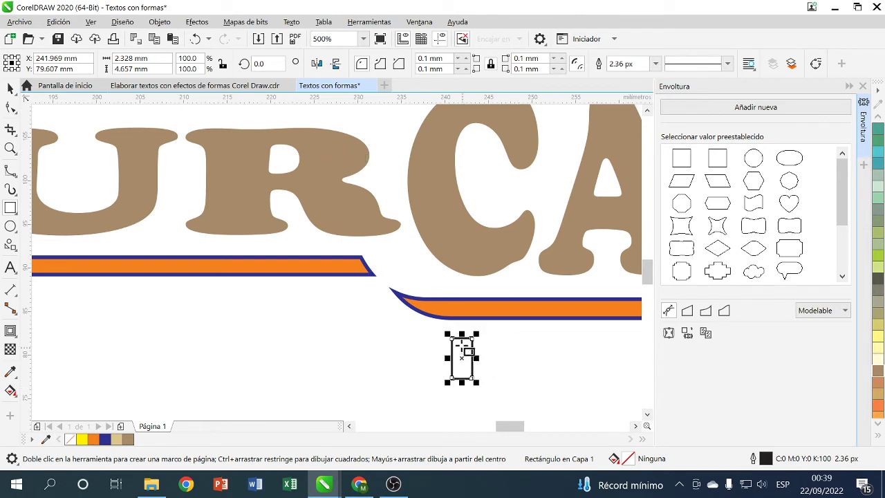
left_click(261, 63)
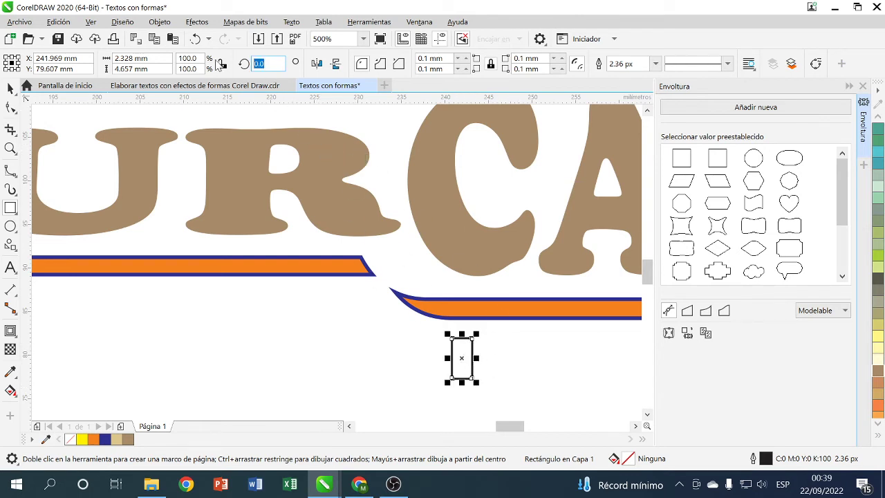
type("90")
key("Return")
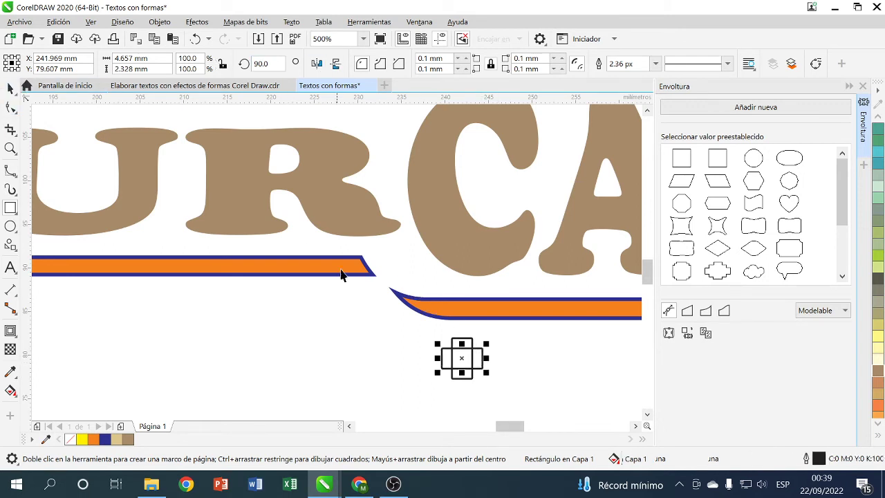
- Weld the rotated rectangle with the tall one, then undo the weld
left_click(11, 88)
left_click_drag(443, 357, 475, 378)
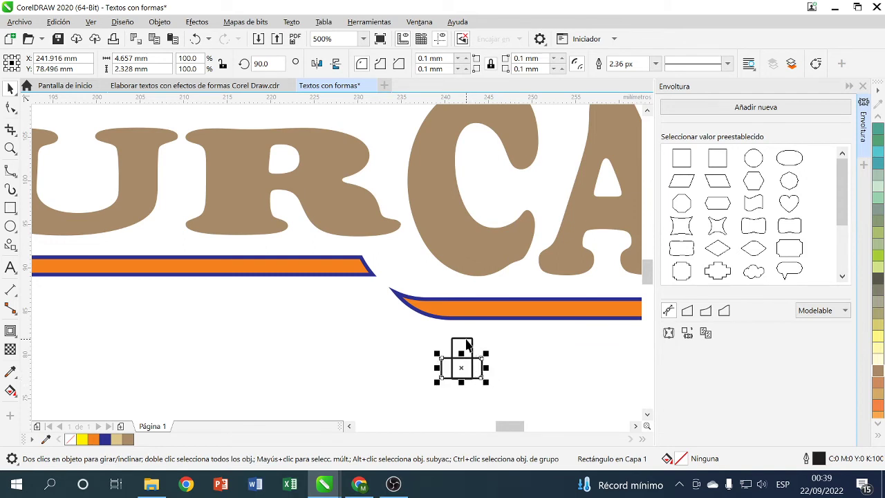
left_click(467, 343, "shift")
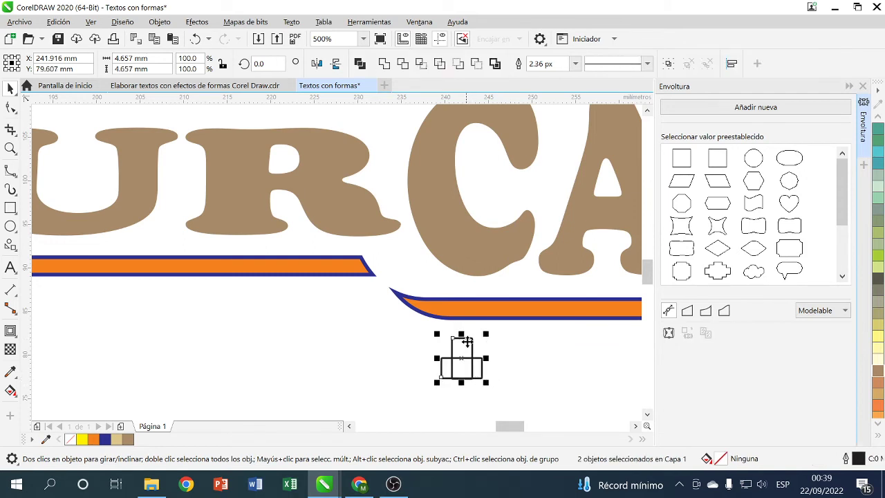
left_click(385, 66)
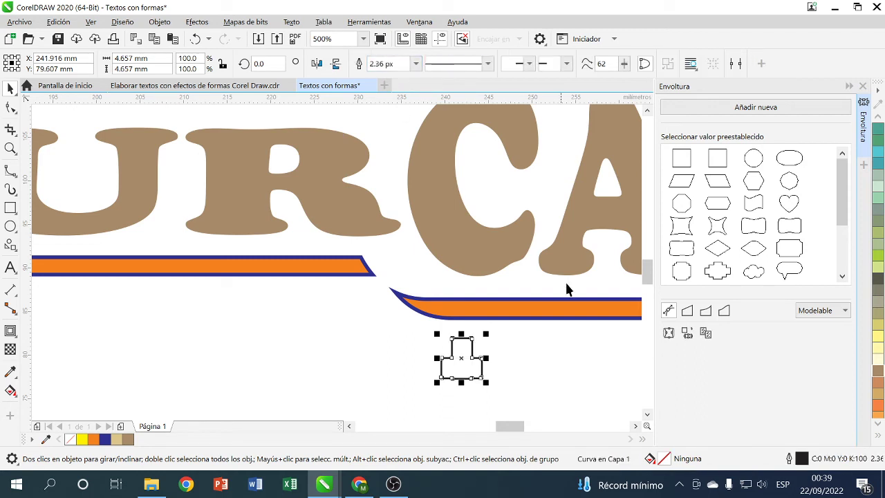
left_click(477, 385)
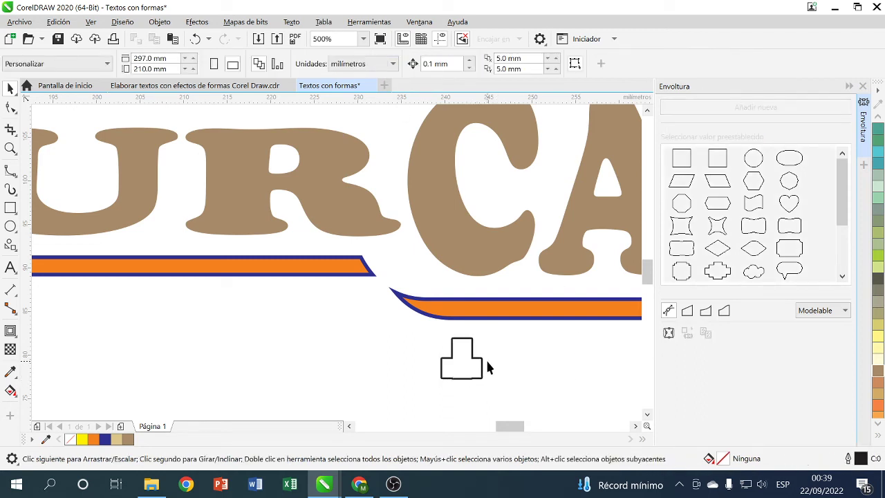
left_click(196, 39)
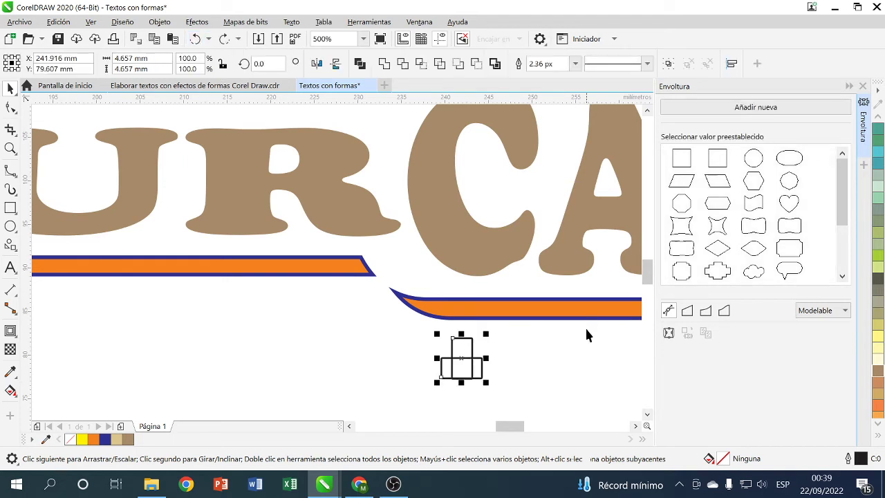
- Nudge the tall rectangle up with the arrow keys to line it up with the small one
left_click(495, 391)
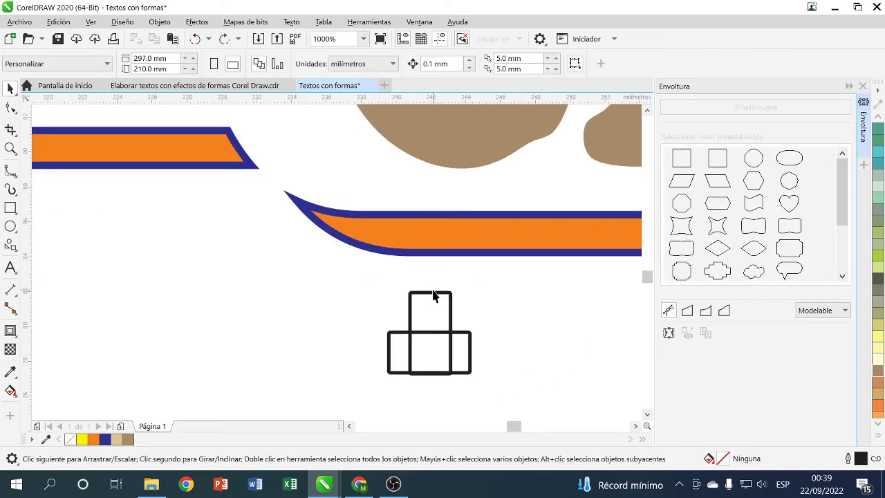
left_click(430, 297)
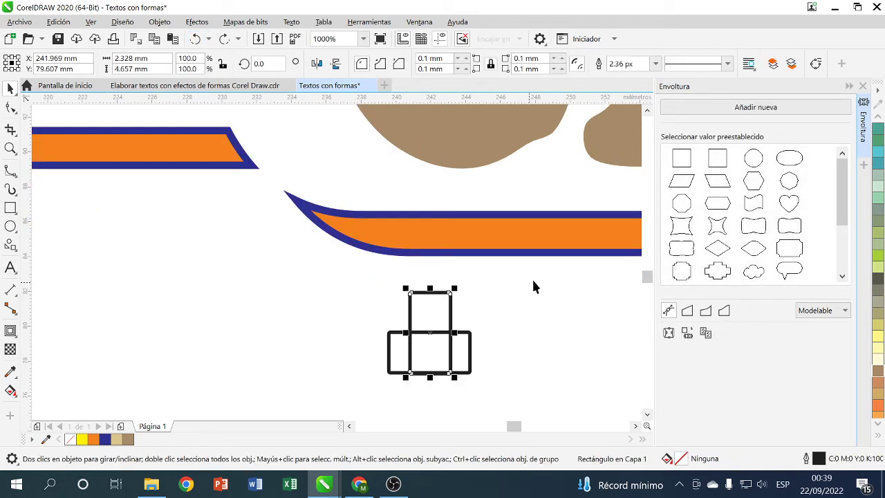
key("Up")
key("Up")
key("Up")
key("Down")
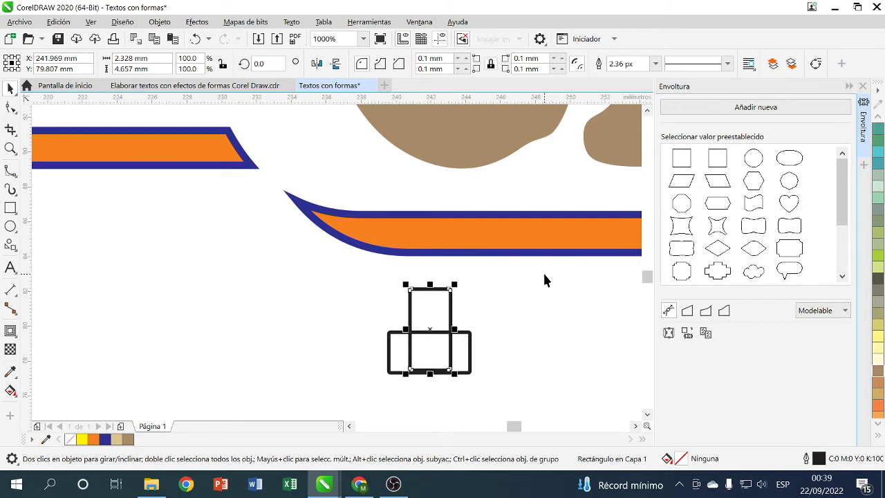
key("Down")
key("Down")
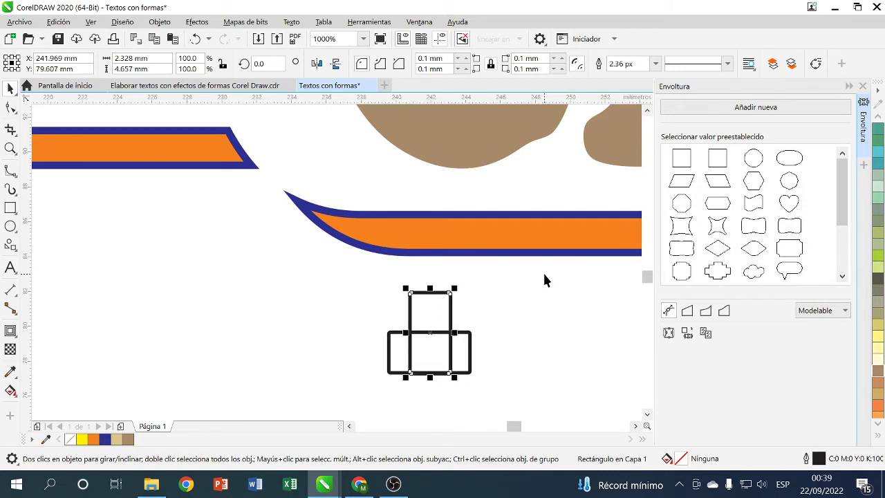
key("Up")
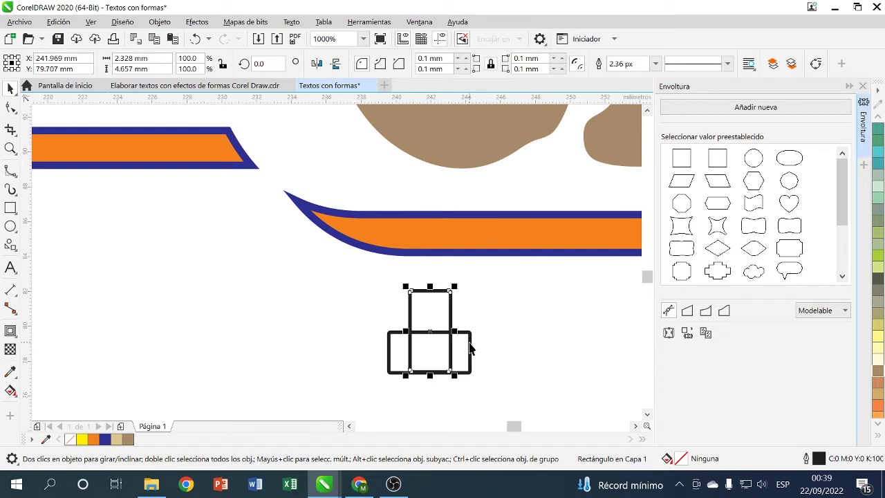
key("Tab")
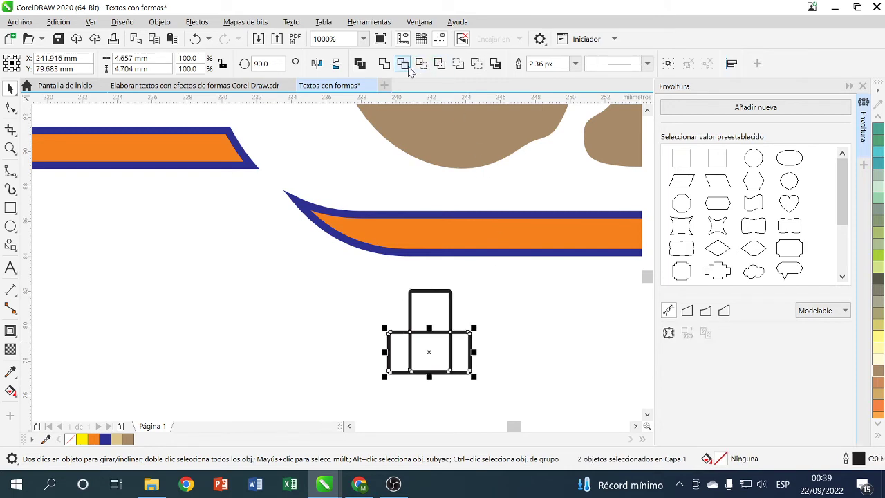
left_click(534, 296)
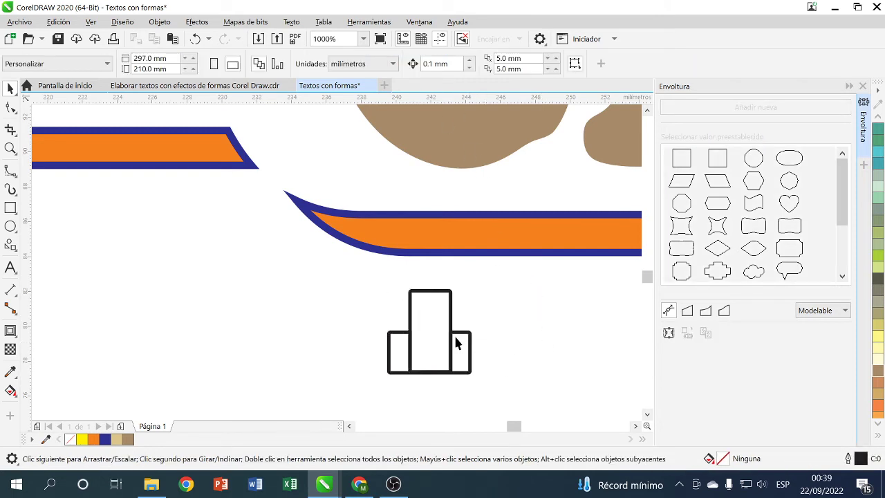
left_click(196, 39)
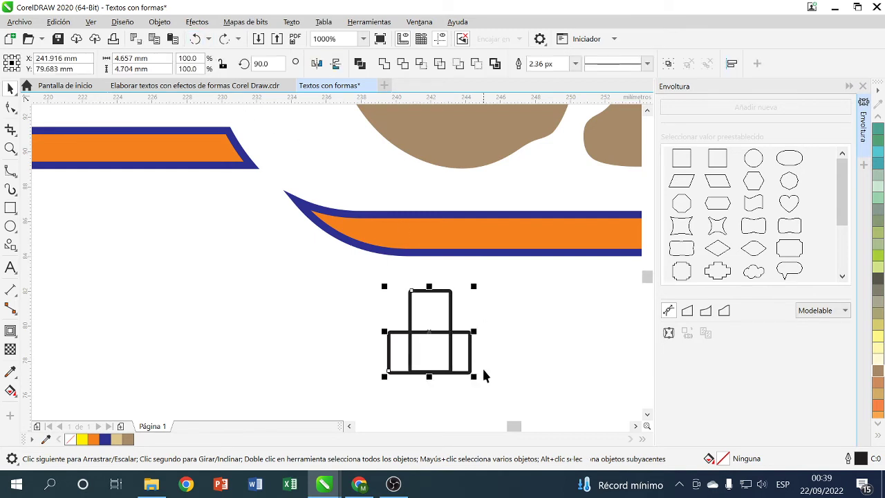
left_click(513, 351)
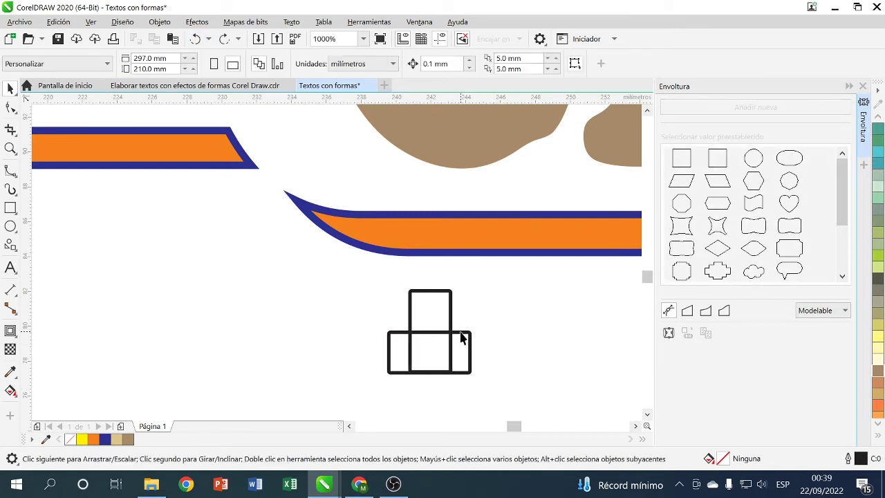
- Weld both rectangles into one peg shape and stretch it to 4.657 × 7.244 mm
left_click(462, 338)
left_click(451, 298, "shift")
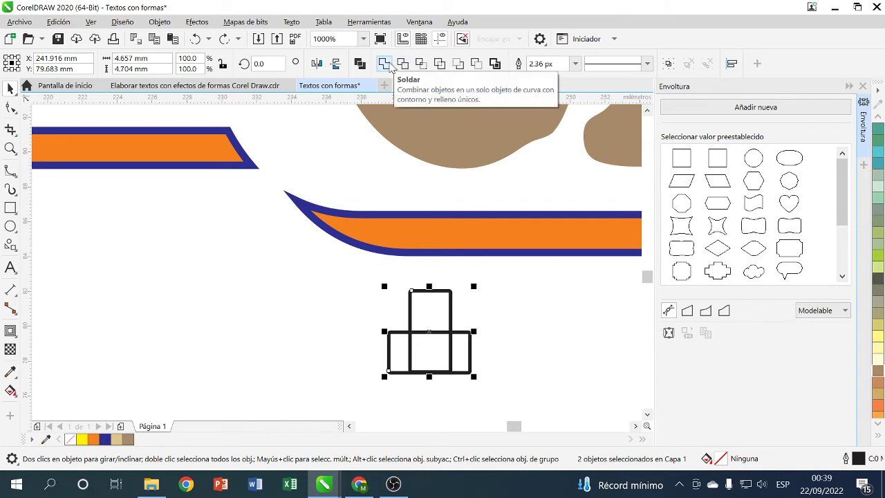
left_click(403, 65)
left_click(509, 360)
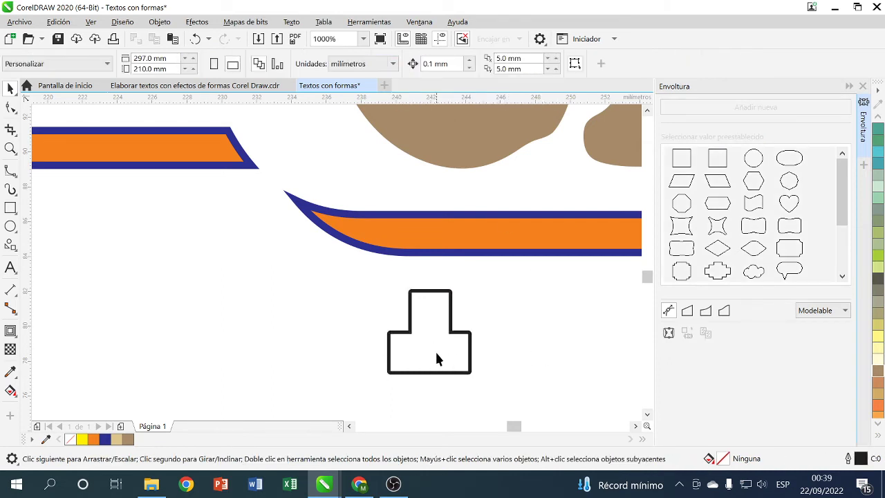
scroll(511, 369, "right", 1)
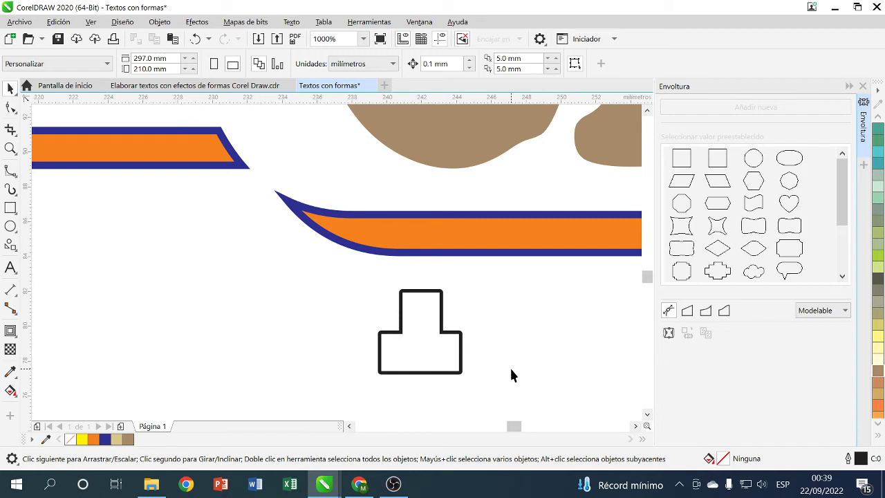
scroll(511, 375, "down", 4)
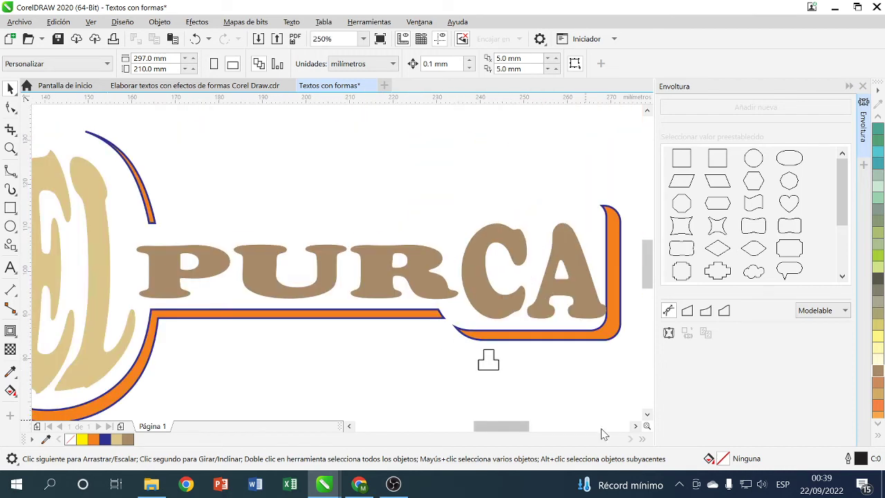
left_click(492, 368)
left_click_drag(489, 372, 489, 384)
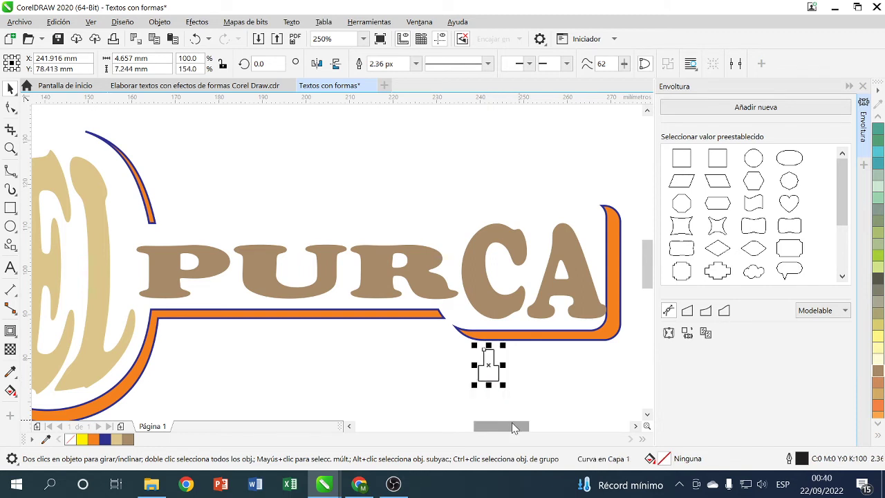
left_click(495, 374)
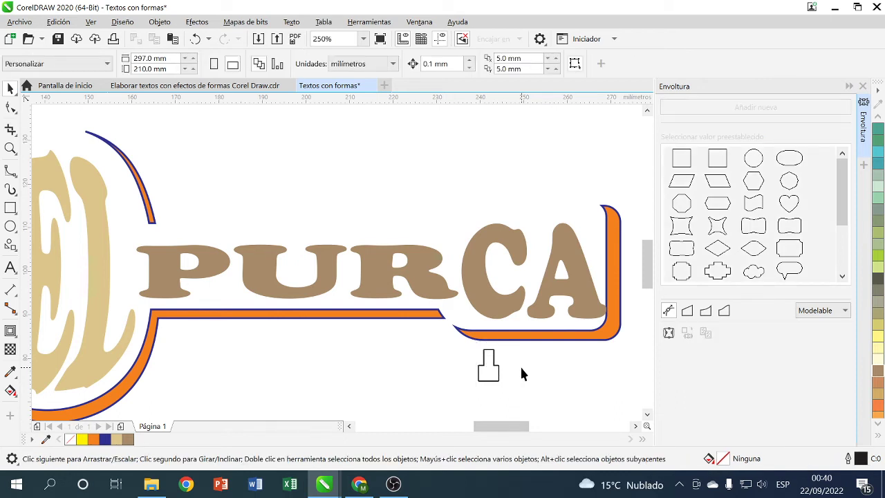
- Drag-copy the peg twice to the right, making a row of three pegs
left_click_drag(500, 372, 542, 368)
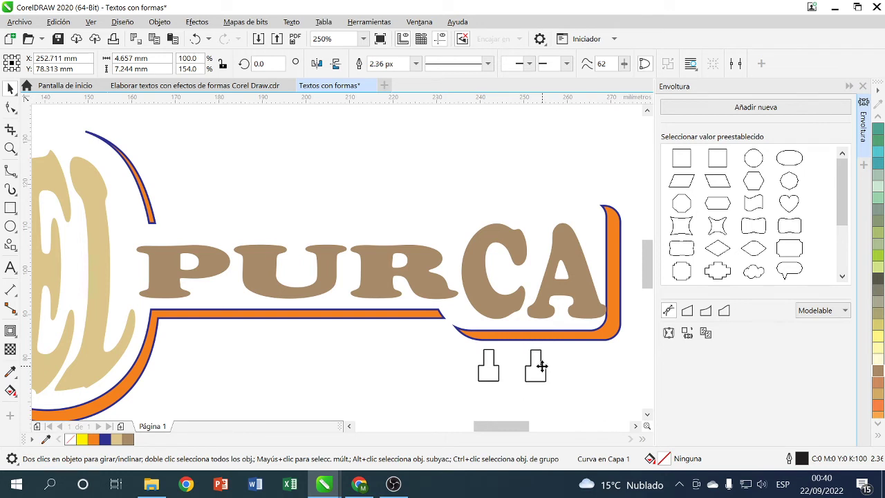
left_click(571, 372)
left_click(545, 370)
key("Escape")
left_click_drag(543, 372, 589, 367)
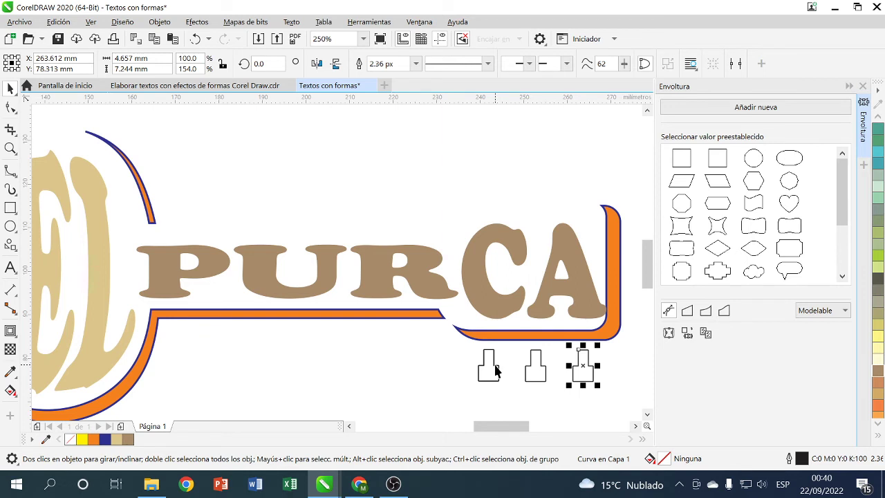
left_click(495, 371, "shift")
- Group the three pegs and give them a blue fill with a magenta outline
right_click(542, 366)
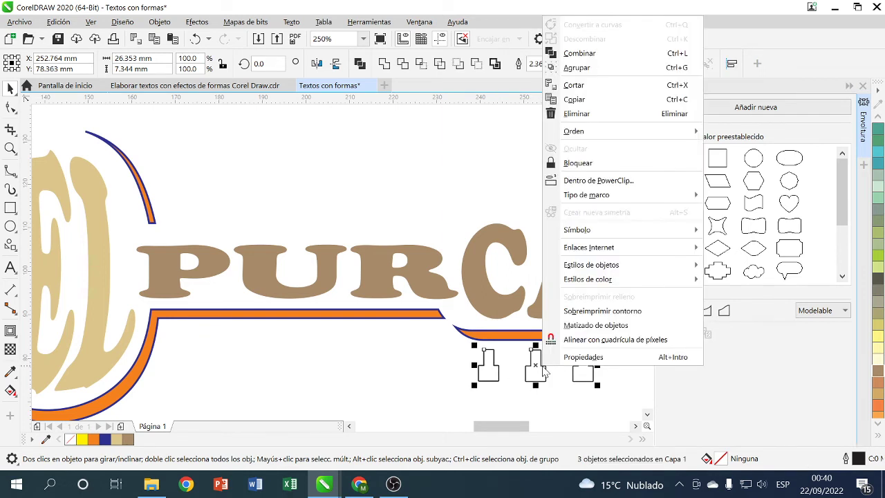
left_click(586, 72)
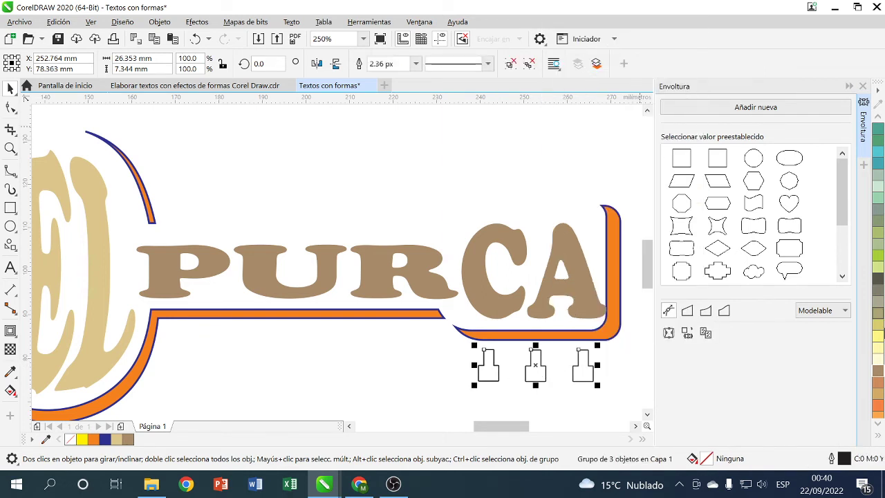
left_click(879, 121)
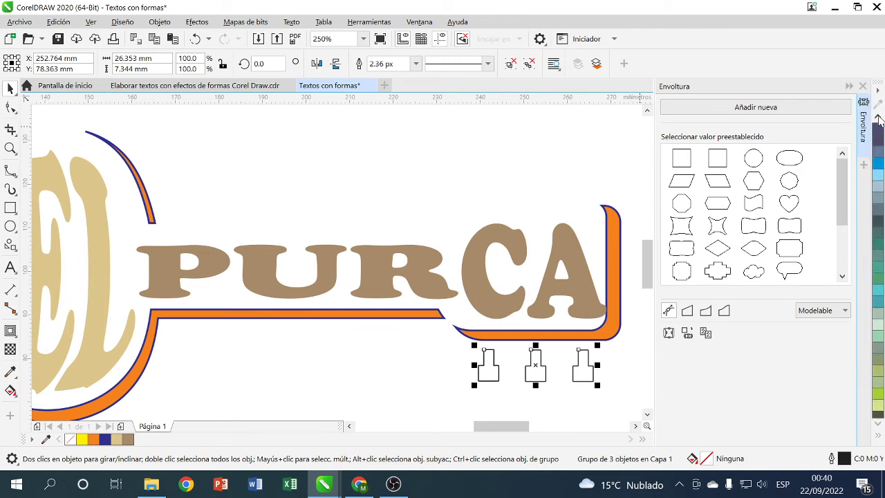
scroll(878, 122, "up", 10)
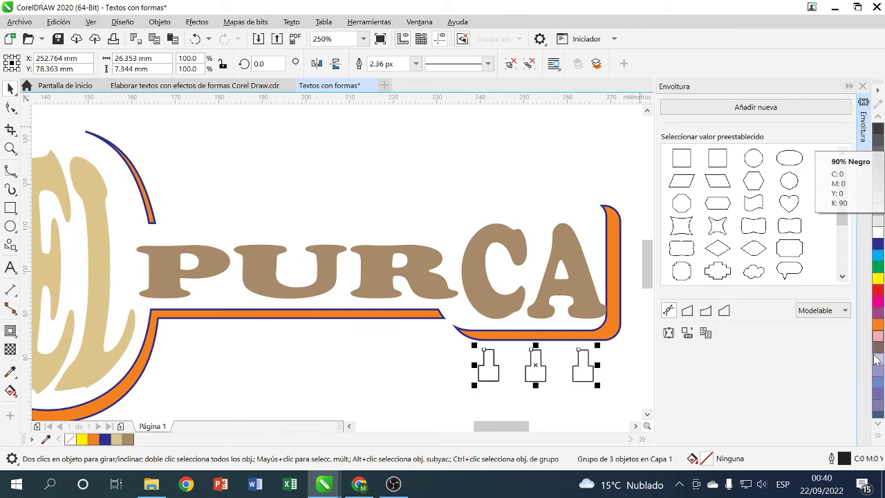
left_click(876, 245)
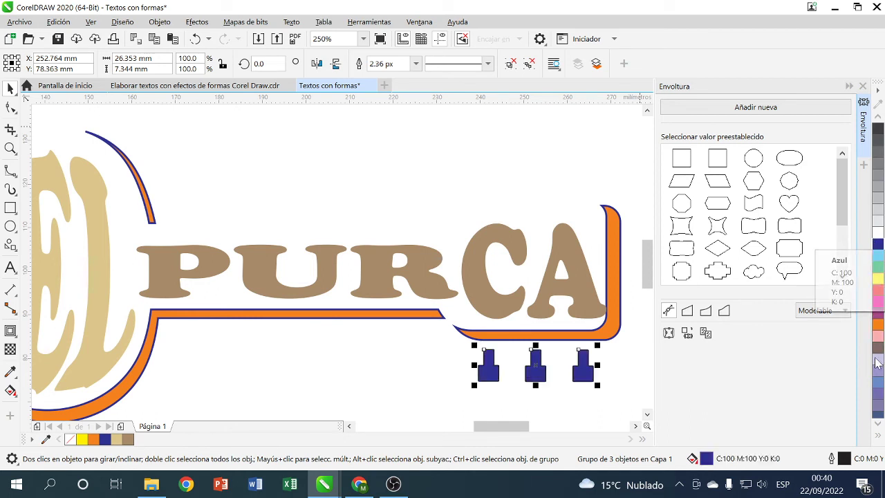
right_click(878, 301)
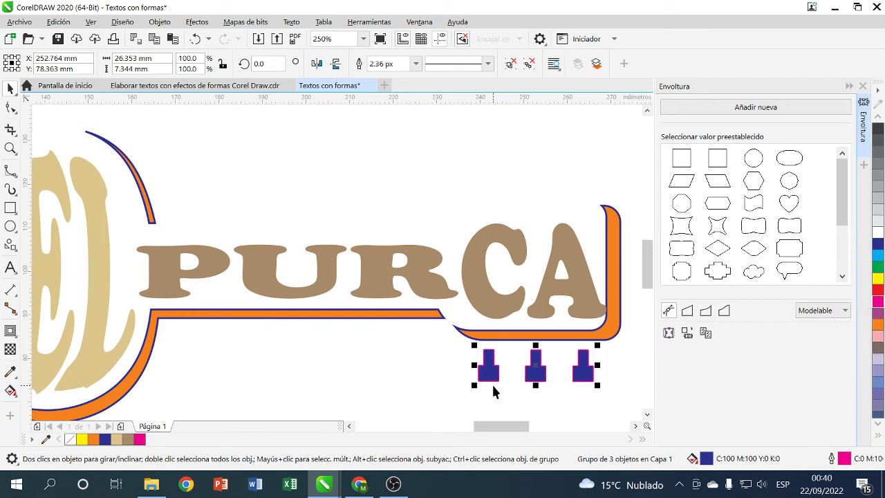
- Drop a copy of the peg row above the CA end of the lettering
left_click_drag(535, 367, 548, 194)
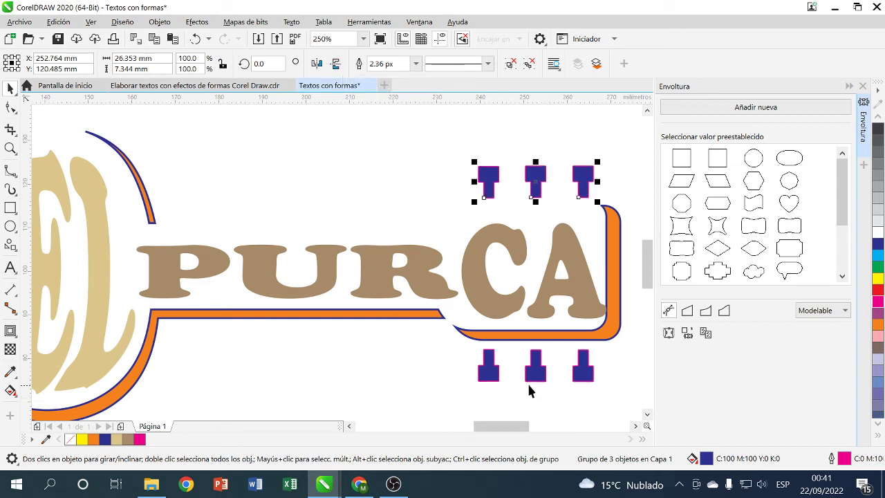
left_click(373, 348)
scroll(238, 318, "right", 1)
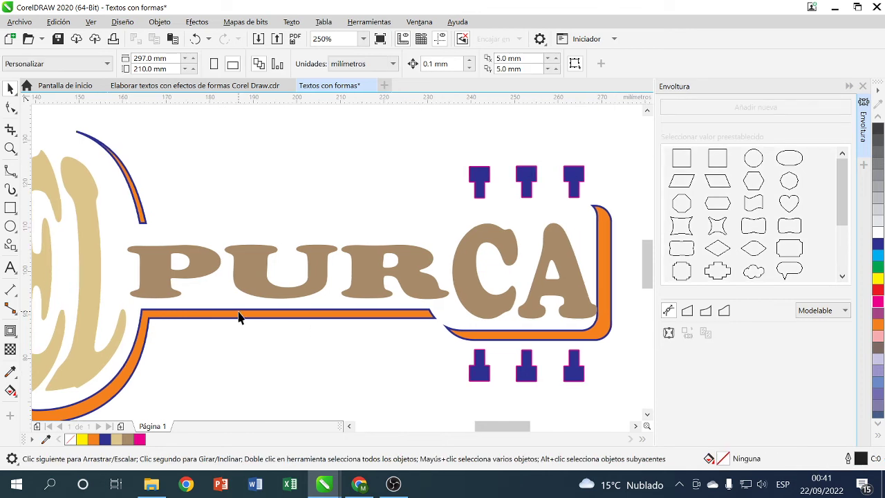
scroll(238, 318, "down", 4)
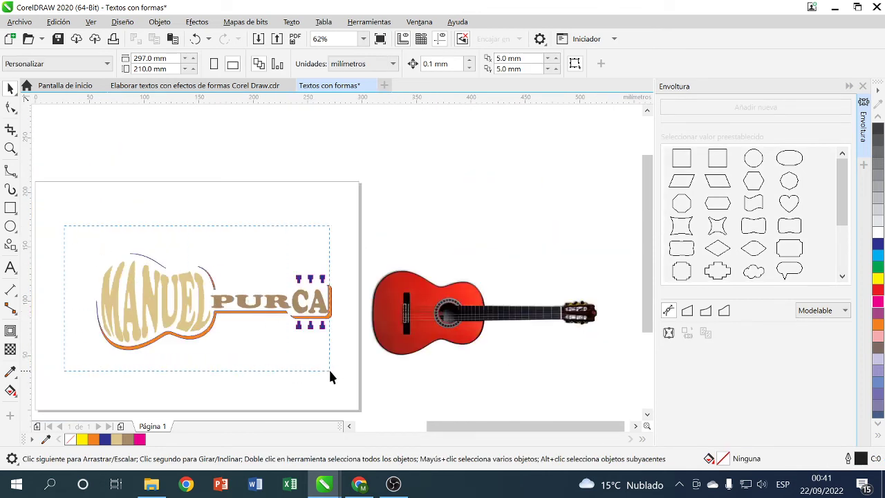
- Group the seven lettering pieces with Agrupar and move the group up-right off the page
left_click_drag(330, 373, 330, 374)
right_click(216, 312)
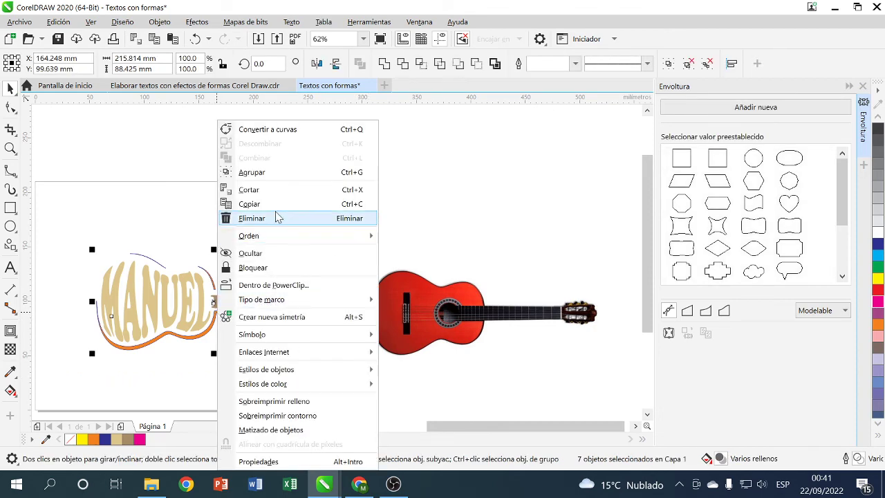
left_click(280, 173)
left_click_drag(192, 295, 402, 156)
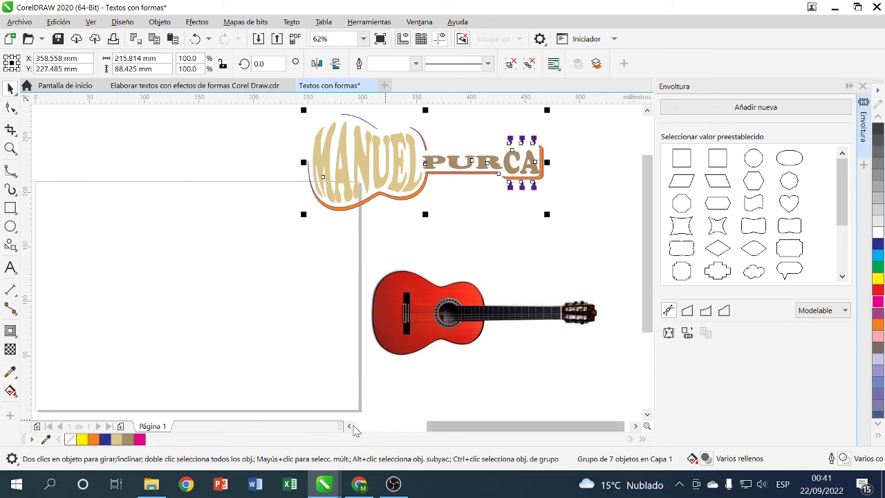
left_click(351, 427)
left_click(10, 207)
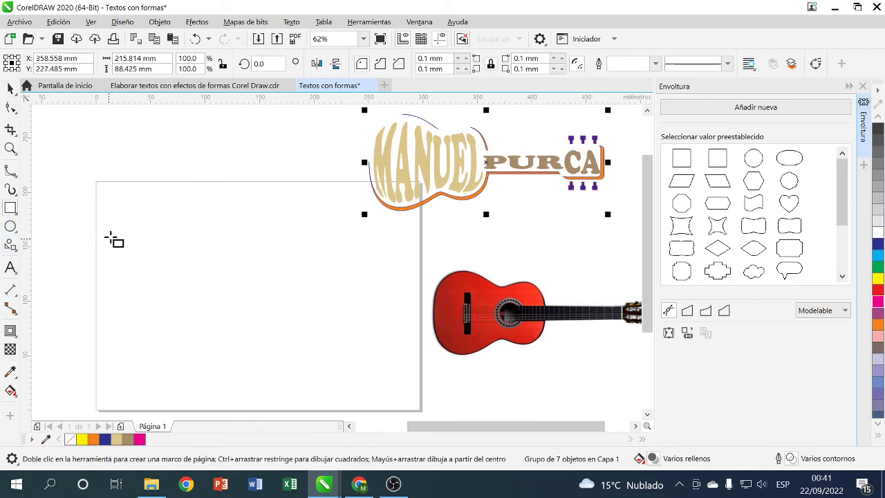
- Draw a large rectangle across the page and fill it dark grey
left_click_drag(113, 226, 392, 371)
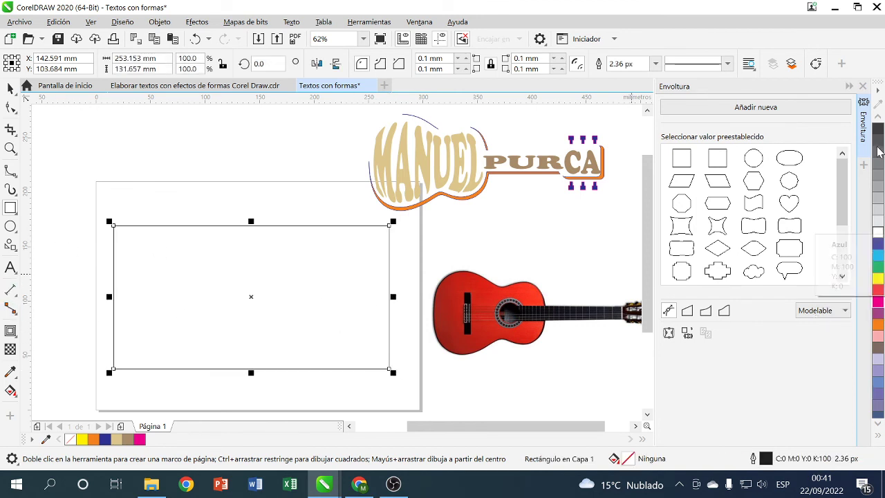
left_click(878, 243)
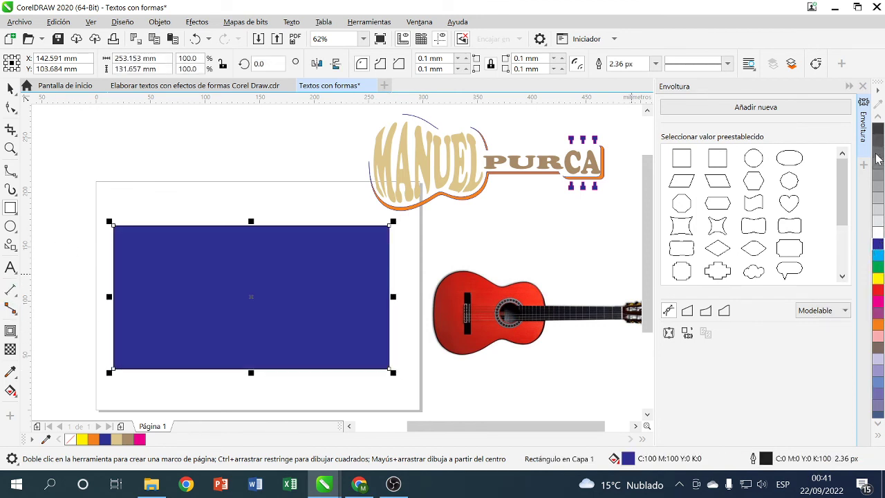
left_click(879, 132)
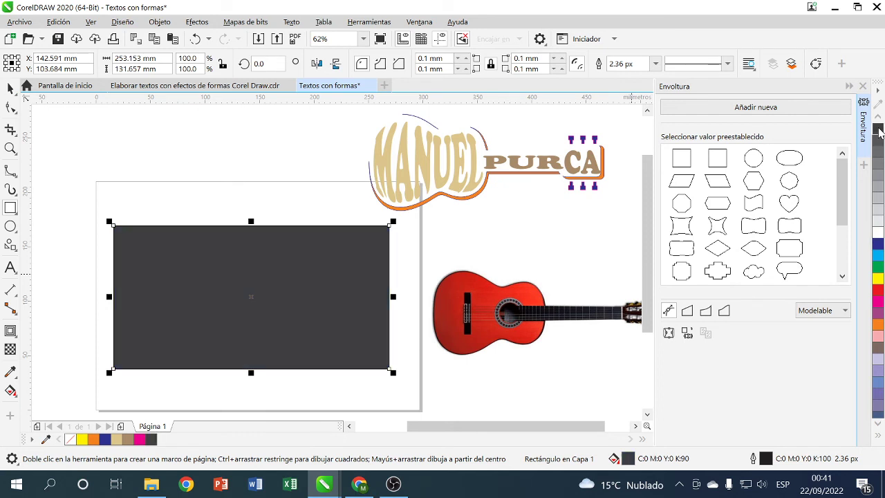
- Add a 3-step outside contour to the rectangle with a leftward colour blend
left_click(10, 330)
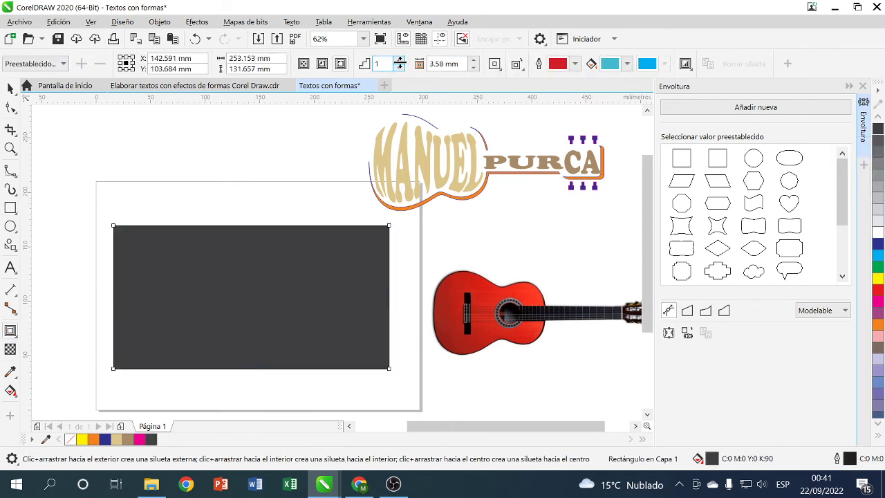
left_click(400, 61)
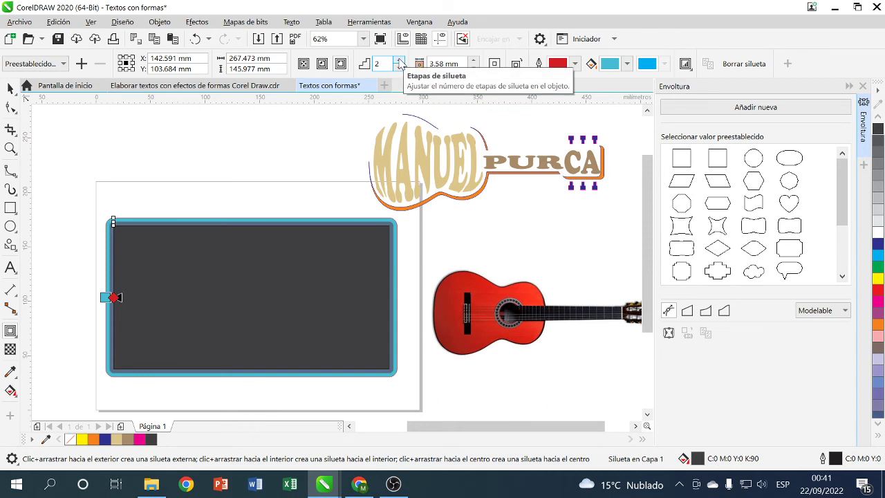
left_click(400, 61)
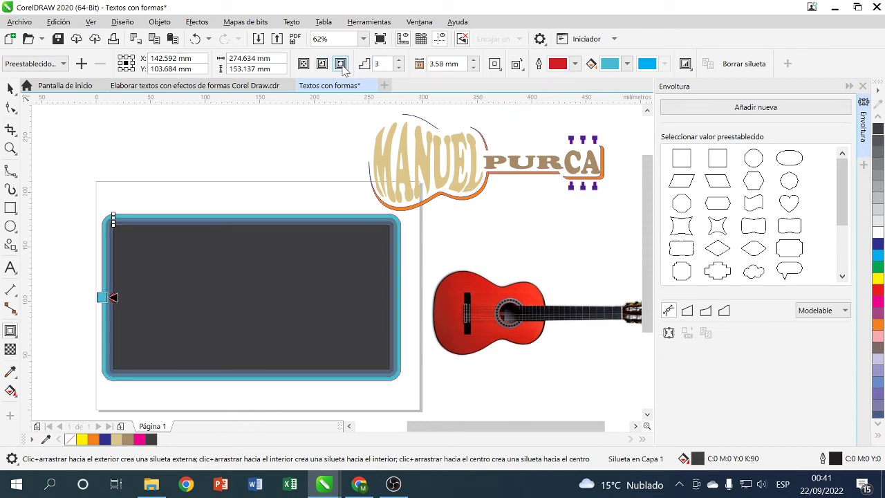
left_click(516, 64)
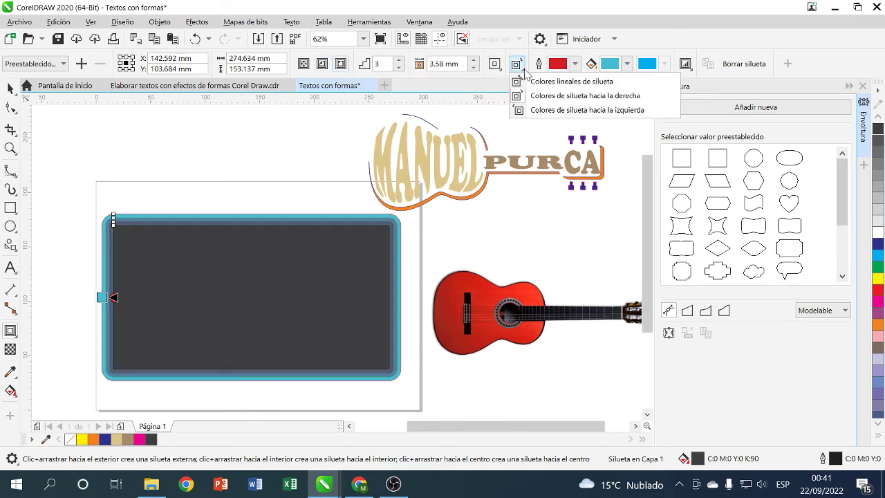
left_click(554, 103)
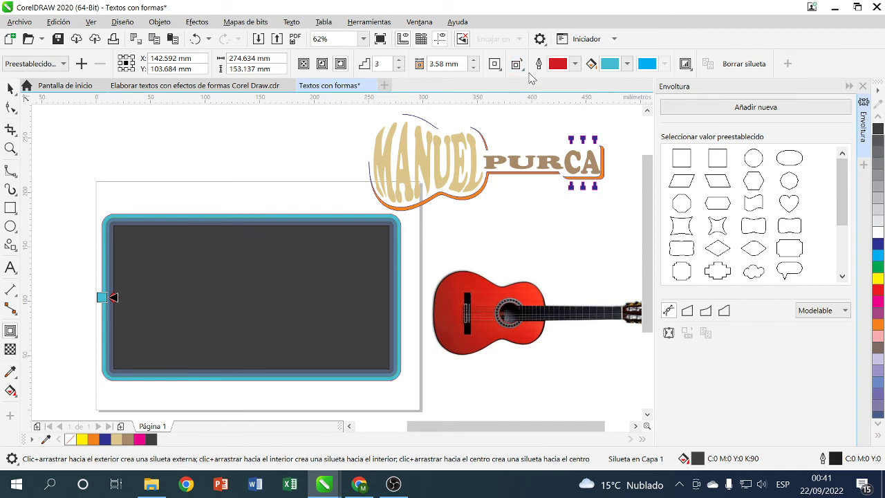
left_click(518, 65)
left_click(540, 110)
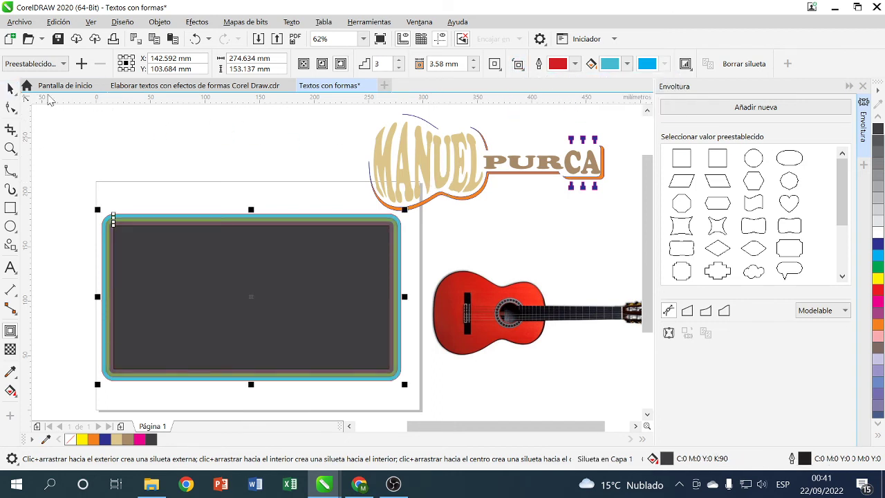
- Restack the lettering group behind a chosen object using Orden > Detrás de
left_click(11, 88)
left_click_drag(421, 158, 191, 281)
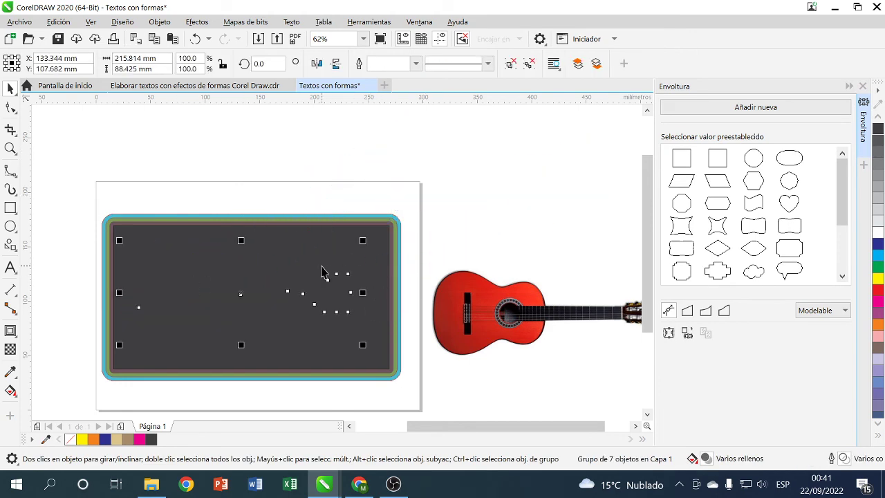
key("ctrl+z")
right_click(453, 175)
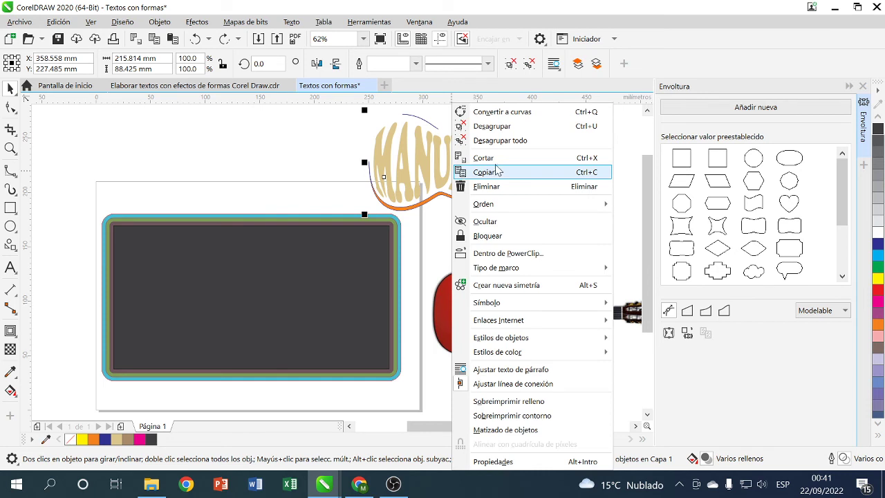
mouse_move(491, 204)
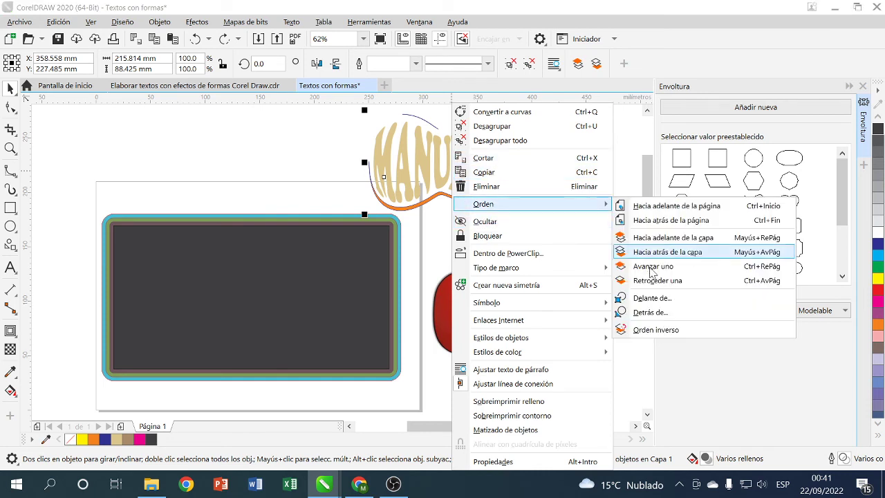
left_click(652, 313)
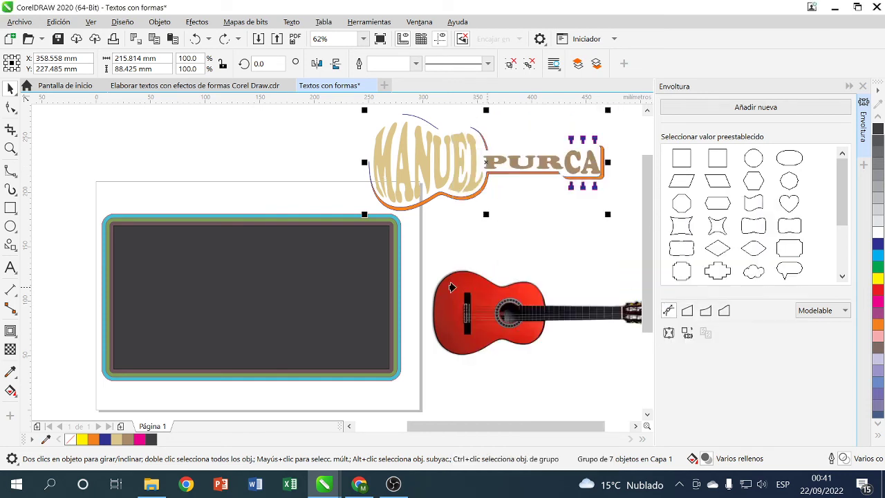
left_click(443, 171)
- Move the lettering onto the dark rectangle and stretch it to 234.417 mm wide
left_click_drag(415, 176, 171, 282)
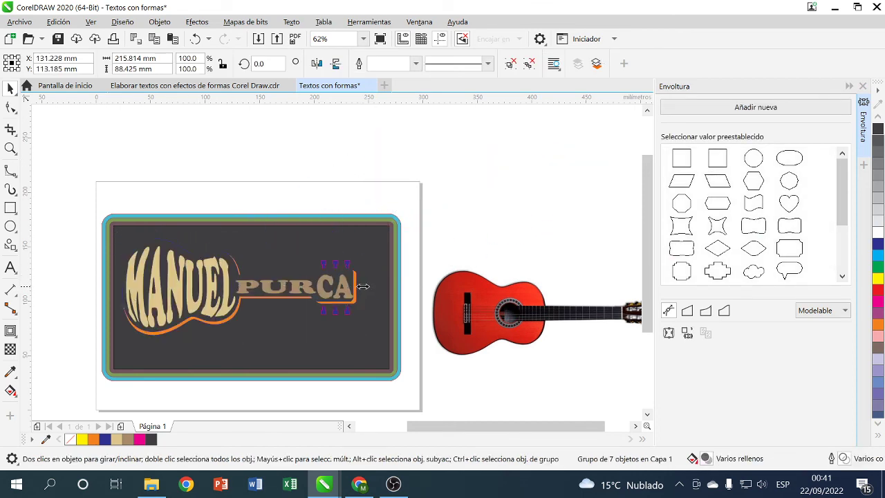
left_click_drag(363, 286, 385, 284)
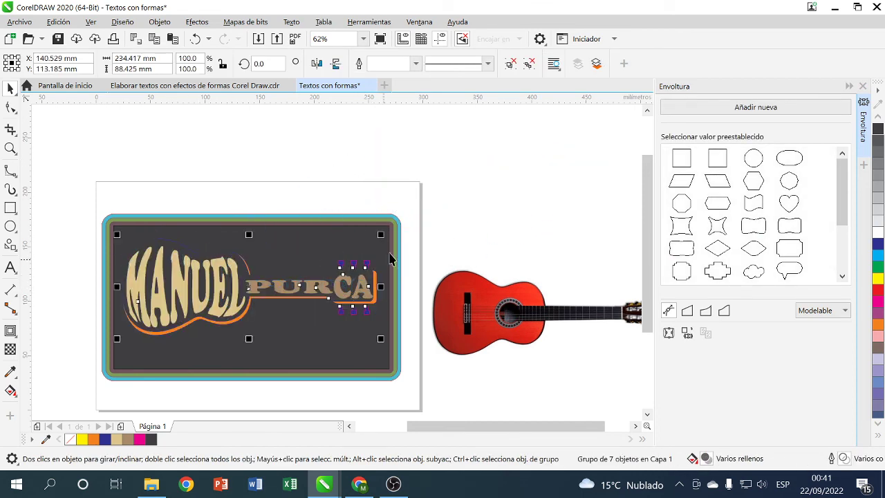
left_click(461, 222)
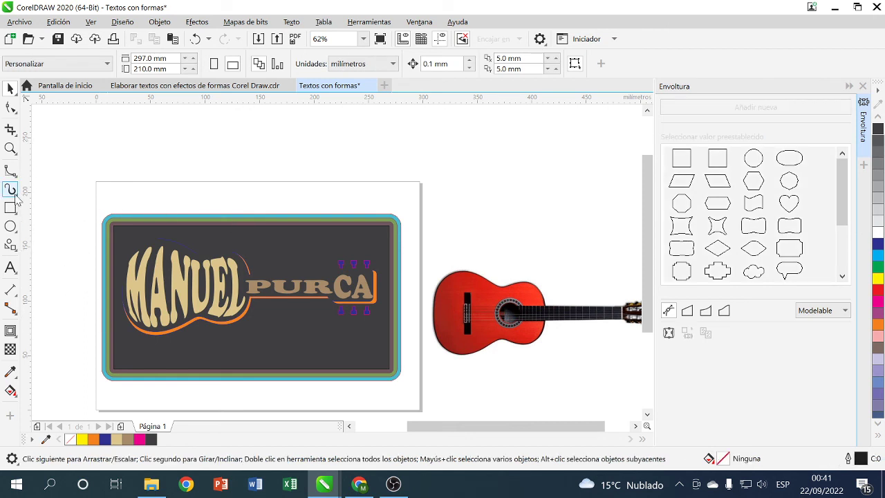
- Paint a Plantas flower brush stroke along the card's bottom, then marquee-select the whole card
left_click(10, 190)
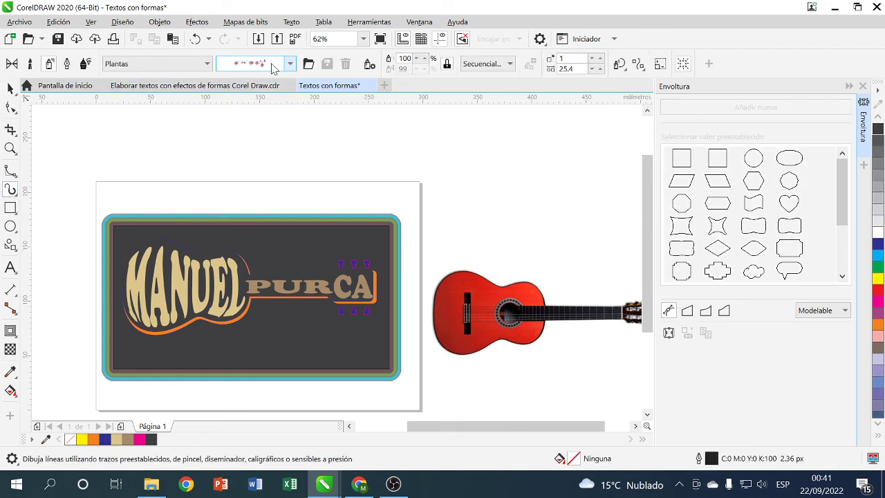
left_click(291, 63)
left_click(290, 63)
mouse_move(224, 348)
left_mouse_down()
mouse_move(243, 340)
mouse_move(322, 357)
mouse_move(370, 329)
left_mouse_up()
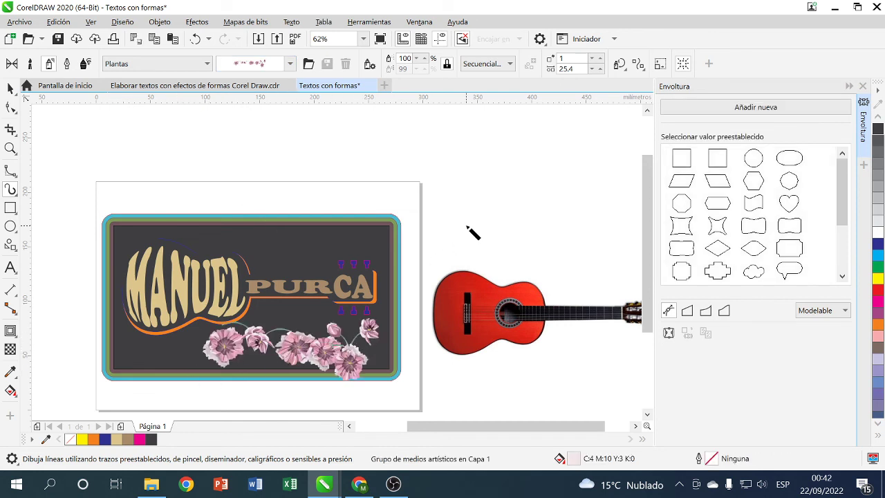
left_click(468, 228)
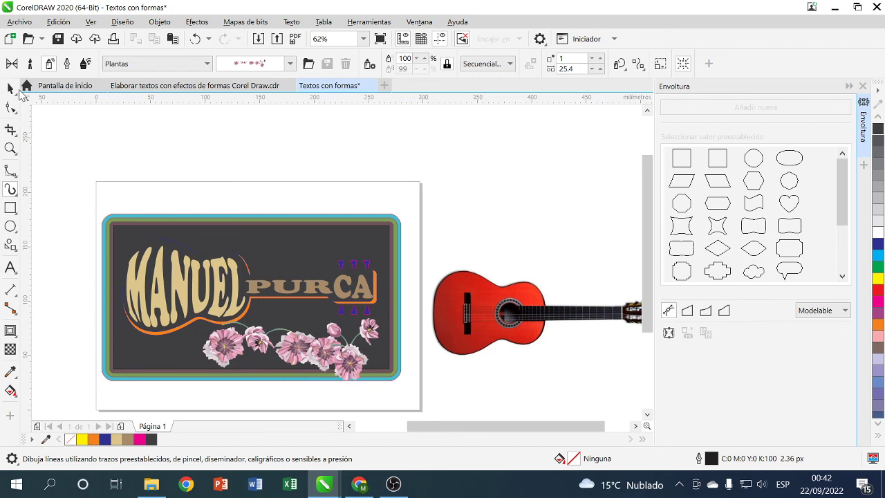
left_click(10, 87)
left_click_drag(53, 168, 429, 412)
- Group all card objects with Agrupar, delete the guitar reference photo, and zoom in on the card
right_click(360, 304)
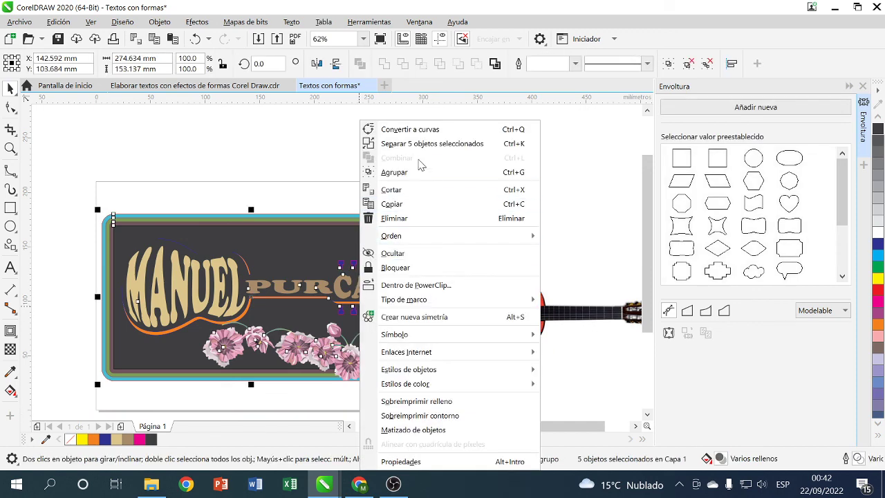
left_click(414, 173)
double_click(508, 311)
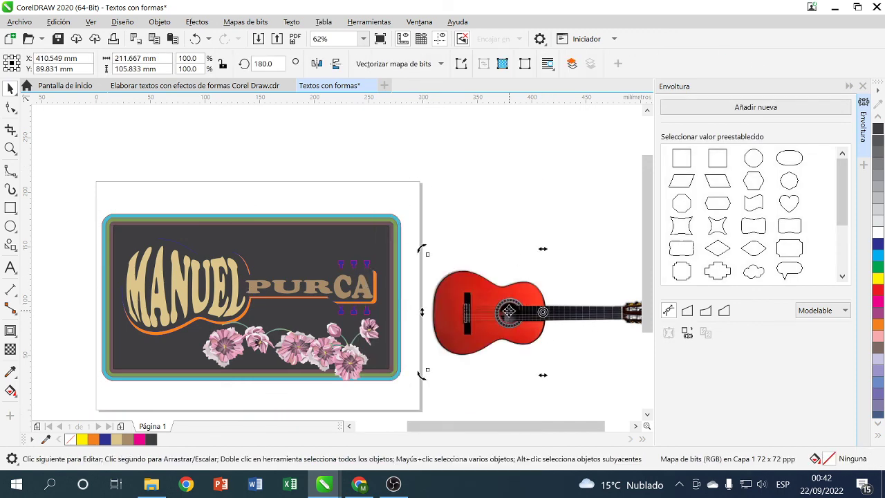
key("Delete")
scroll(325, 361, "down", 2)
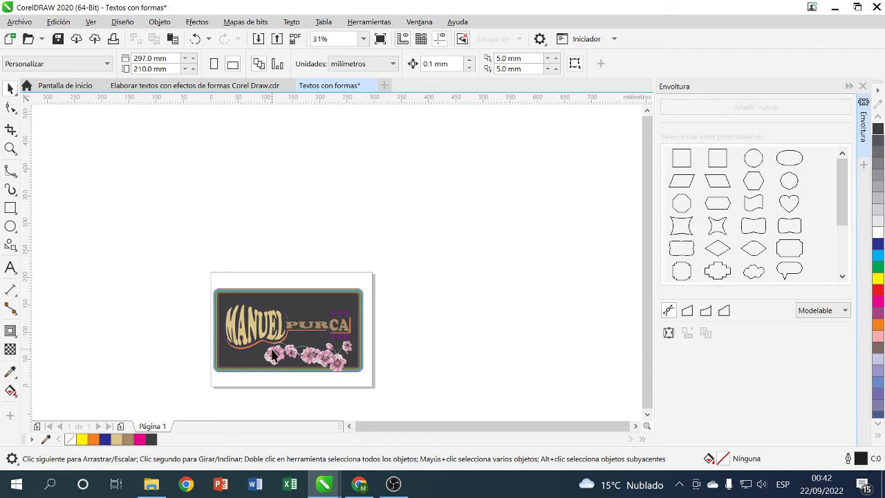
scroll(273, 355, "up", 1)
scroll(274, 356, "up", 1)
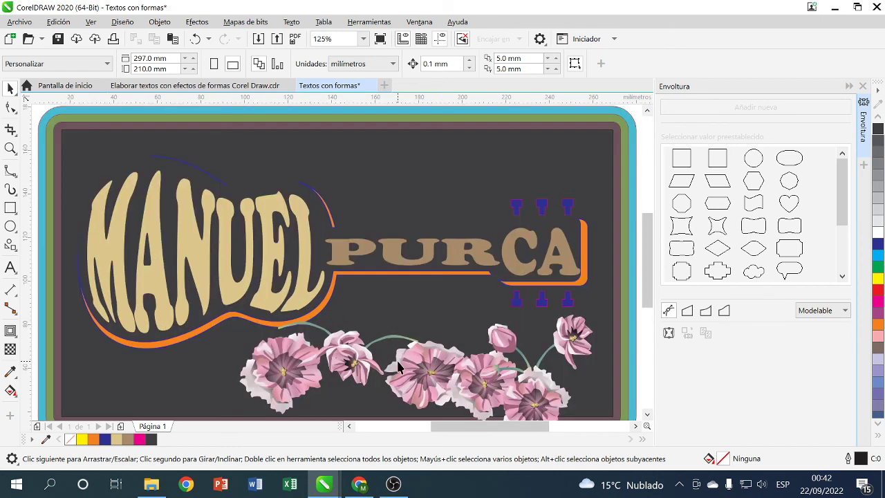